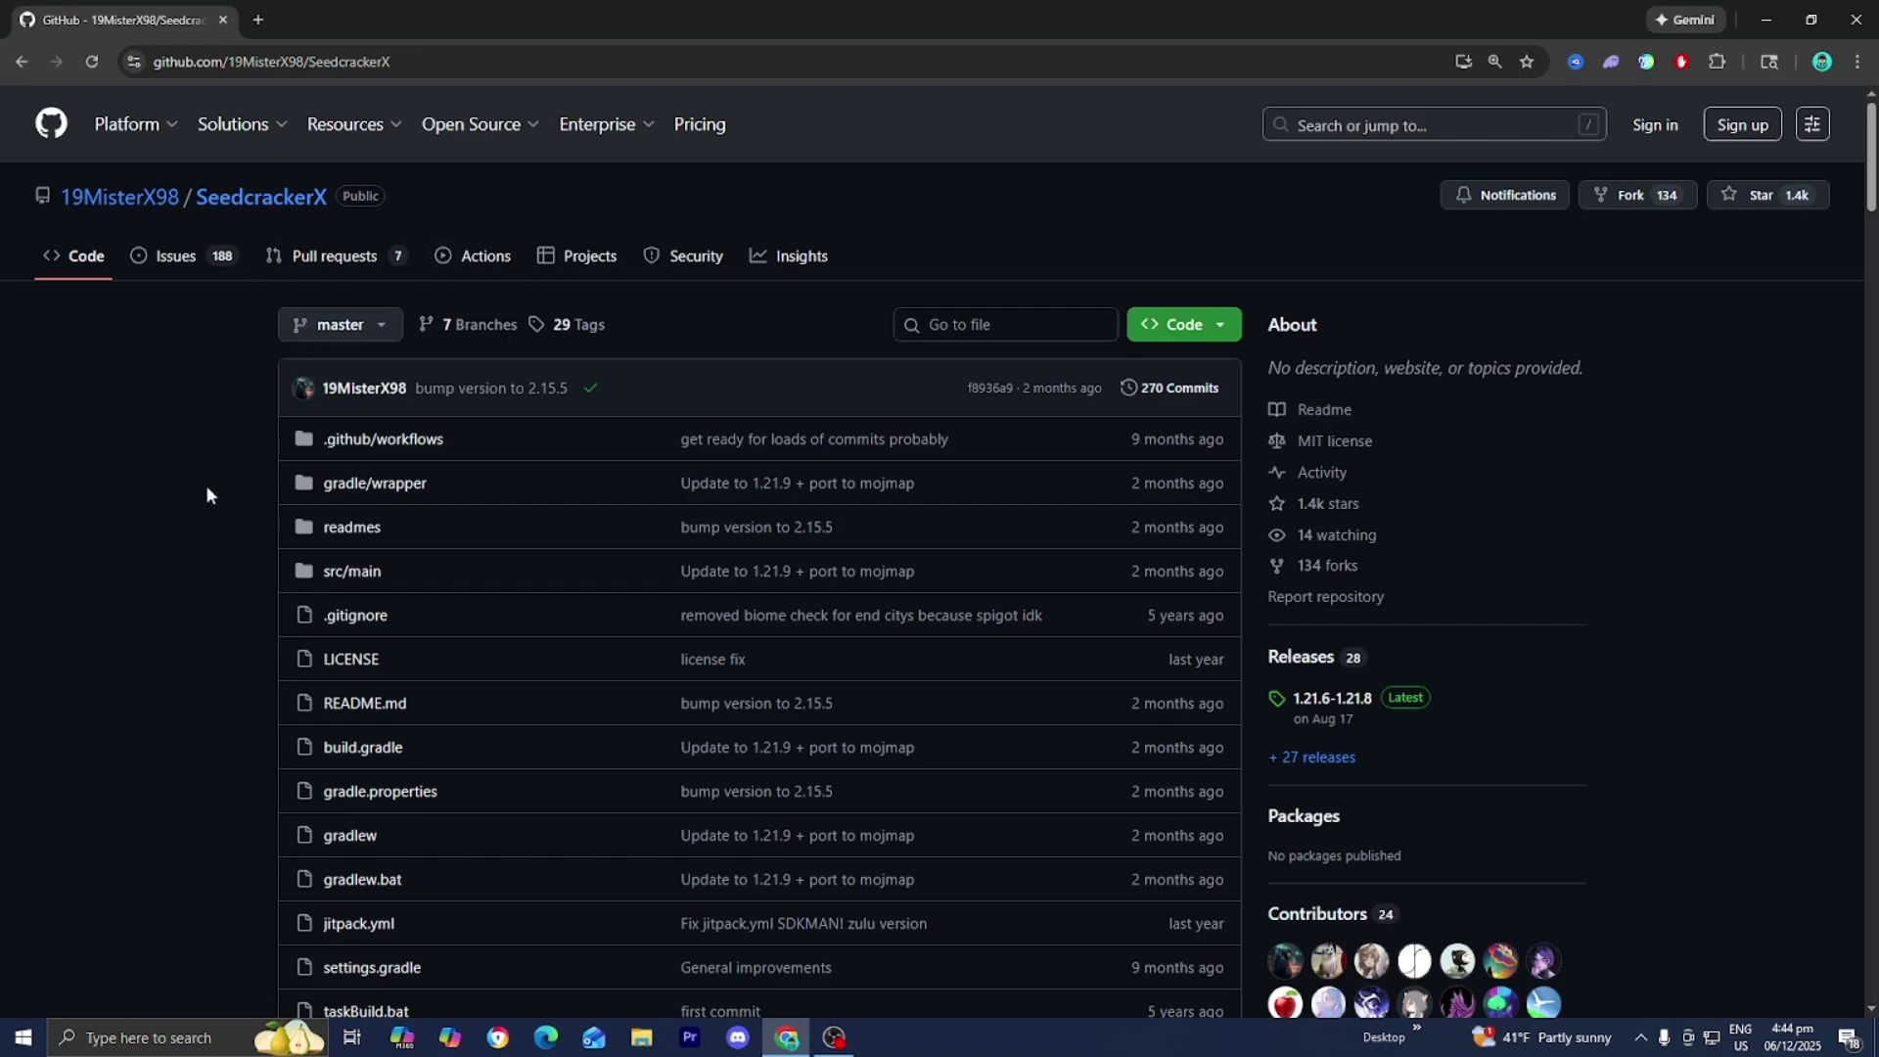
Download SeedCrackerX 2.15.5 for Minecraft 1.21.9-1.21.10 and place the downloaded jar file on the desktop
scroll(205, 486, "down", 10)
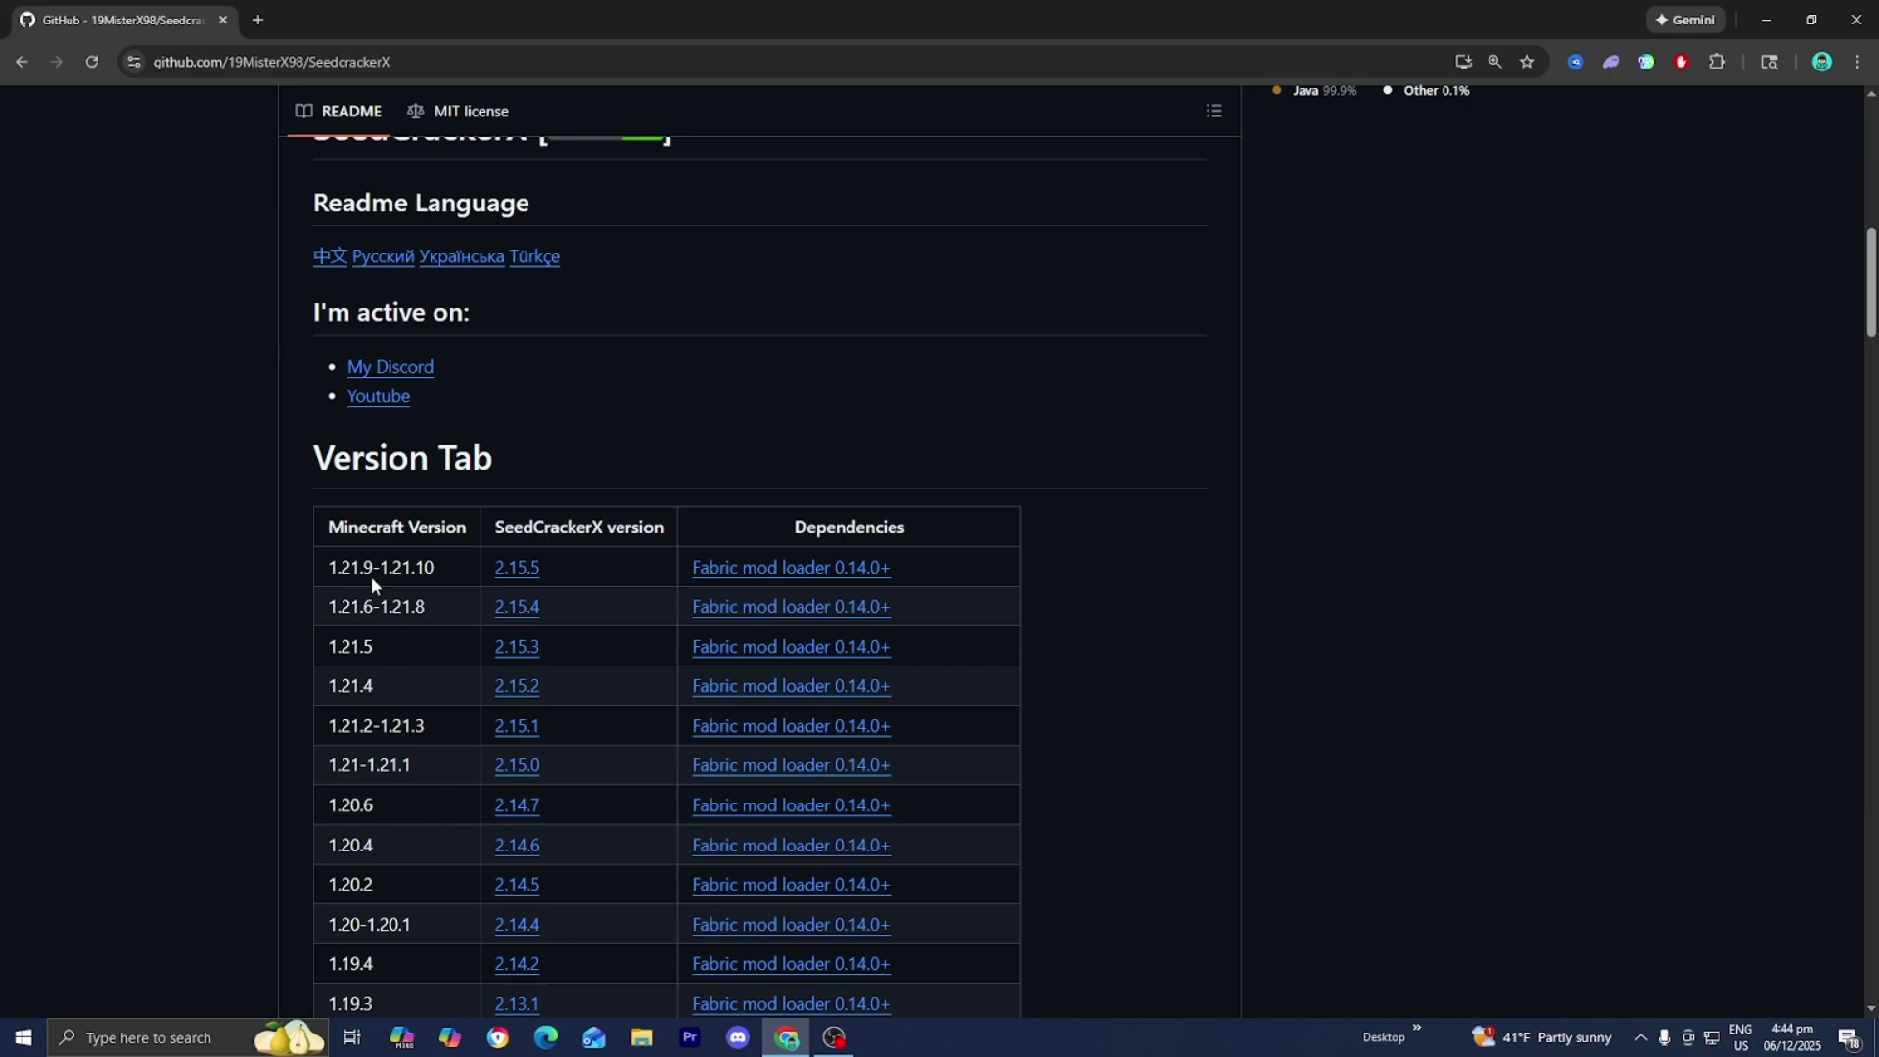
left_click(519, 570)
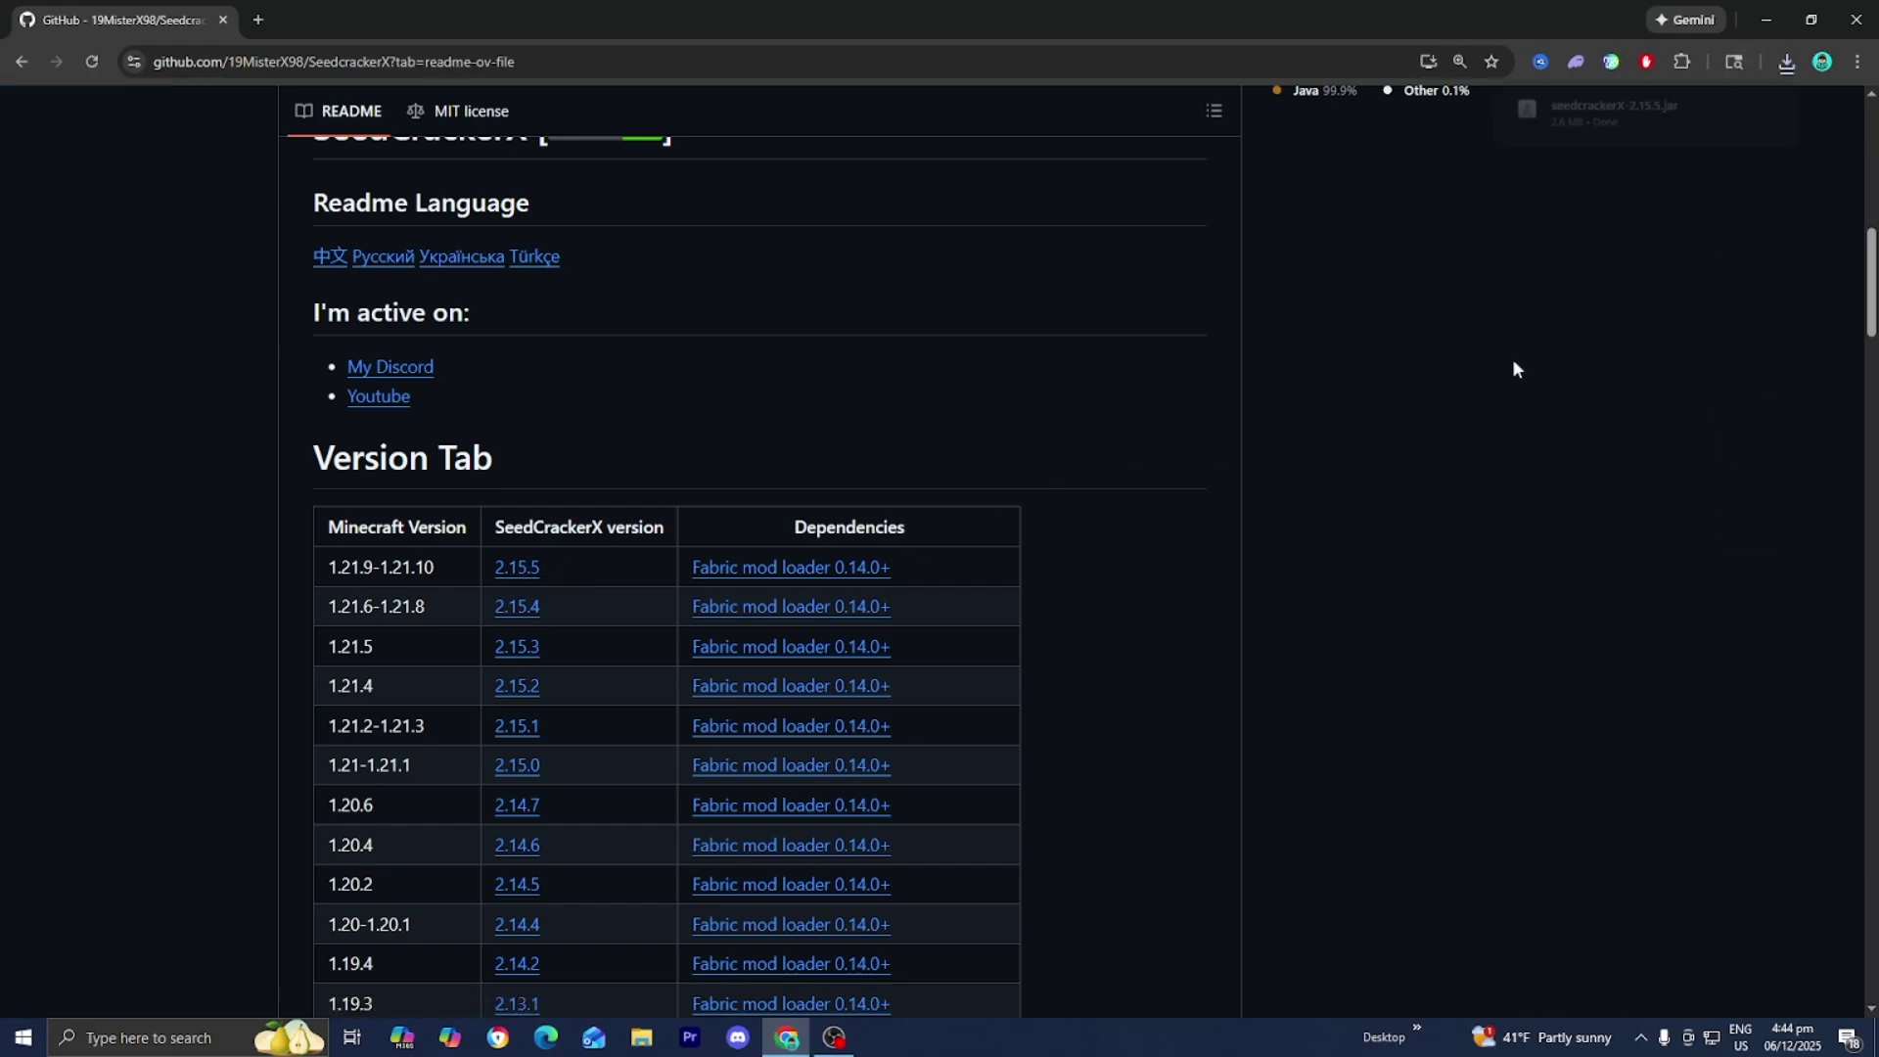
left_click_drag(1605, 22, 1302, 785)
left_click(1333, 828)
left_click_drag(1165, 912, 1174, 690)
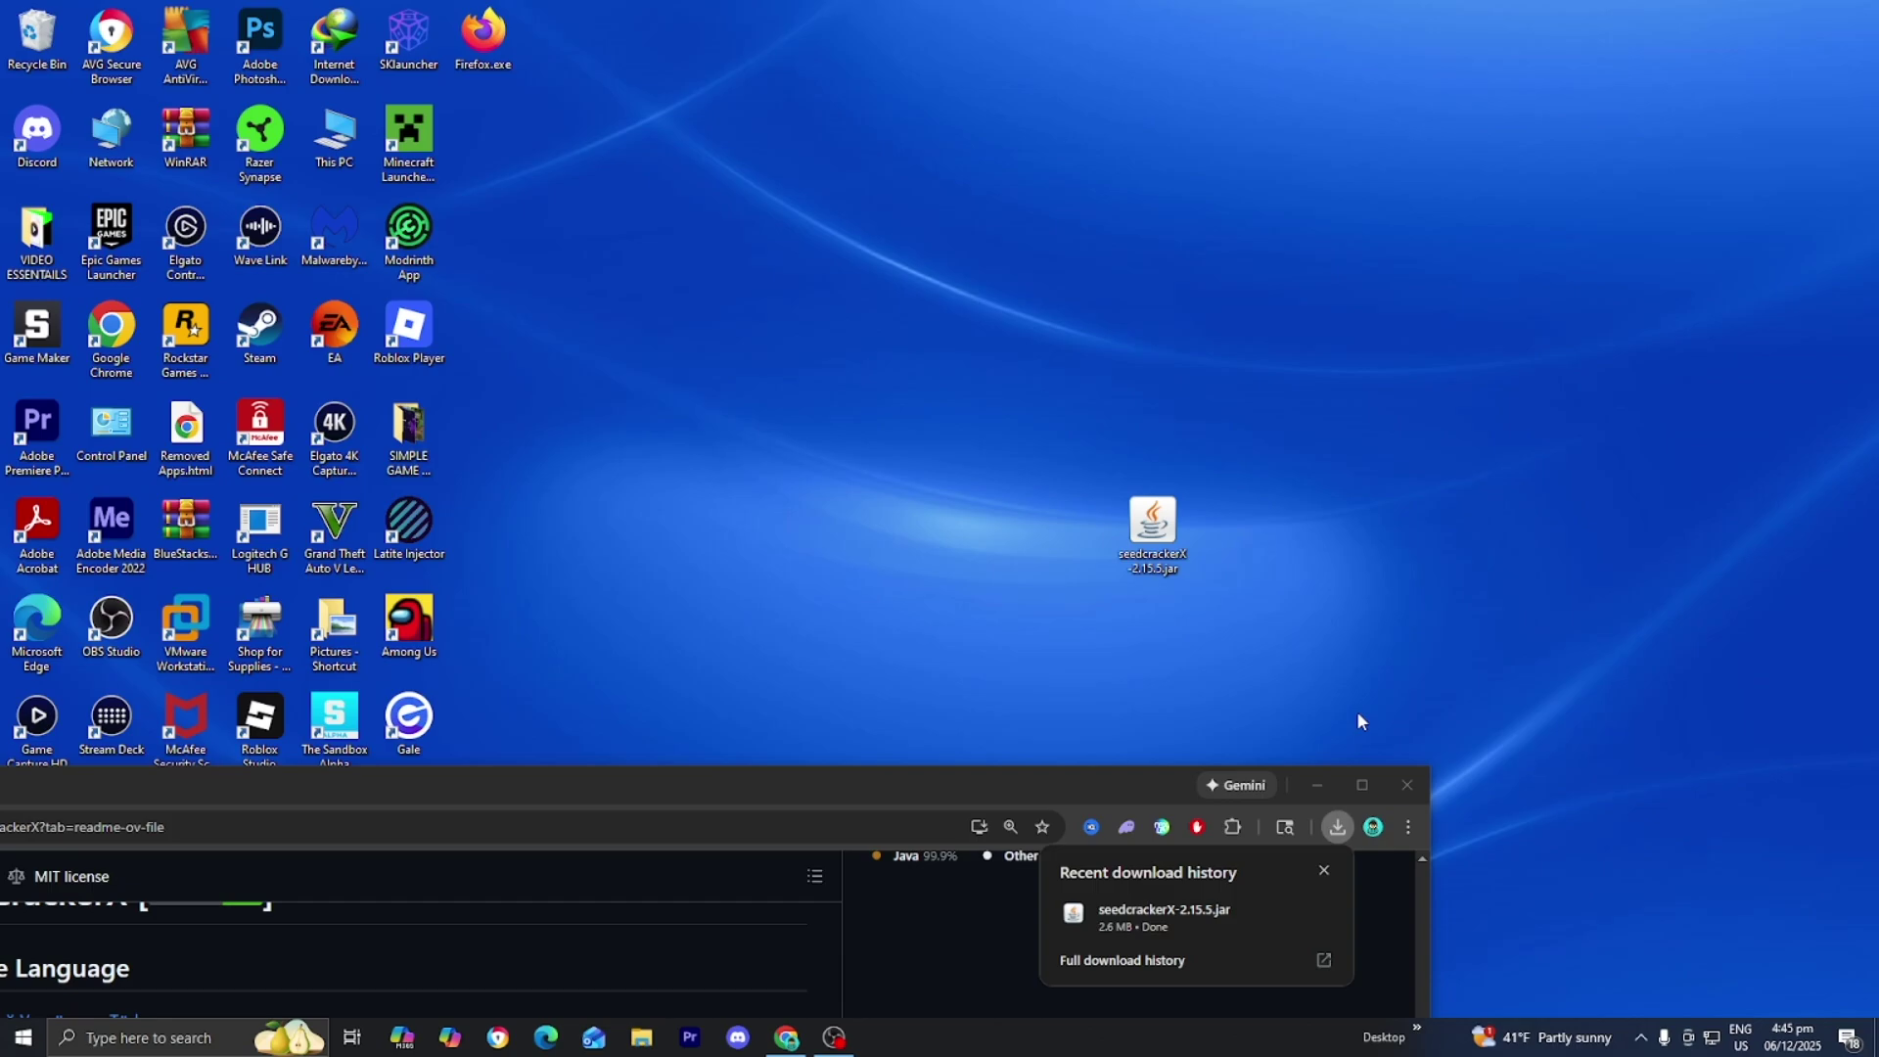
left_click(1362, 786)
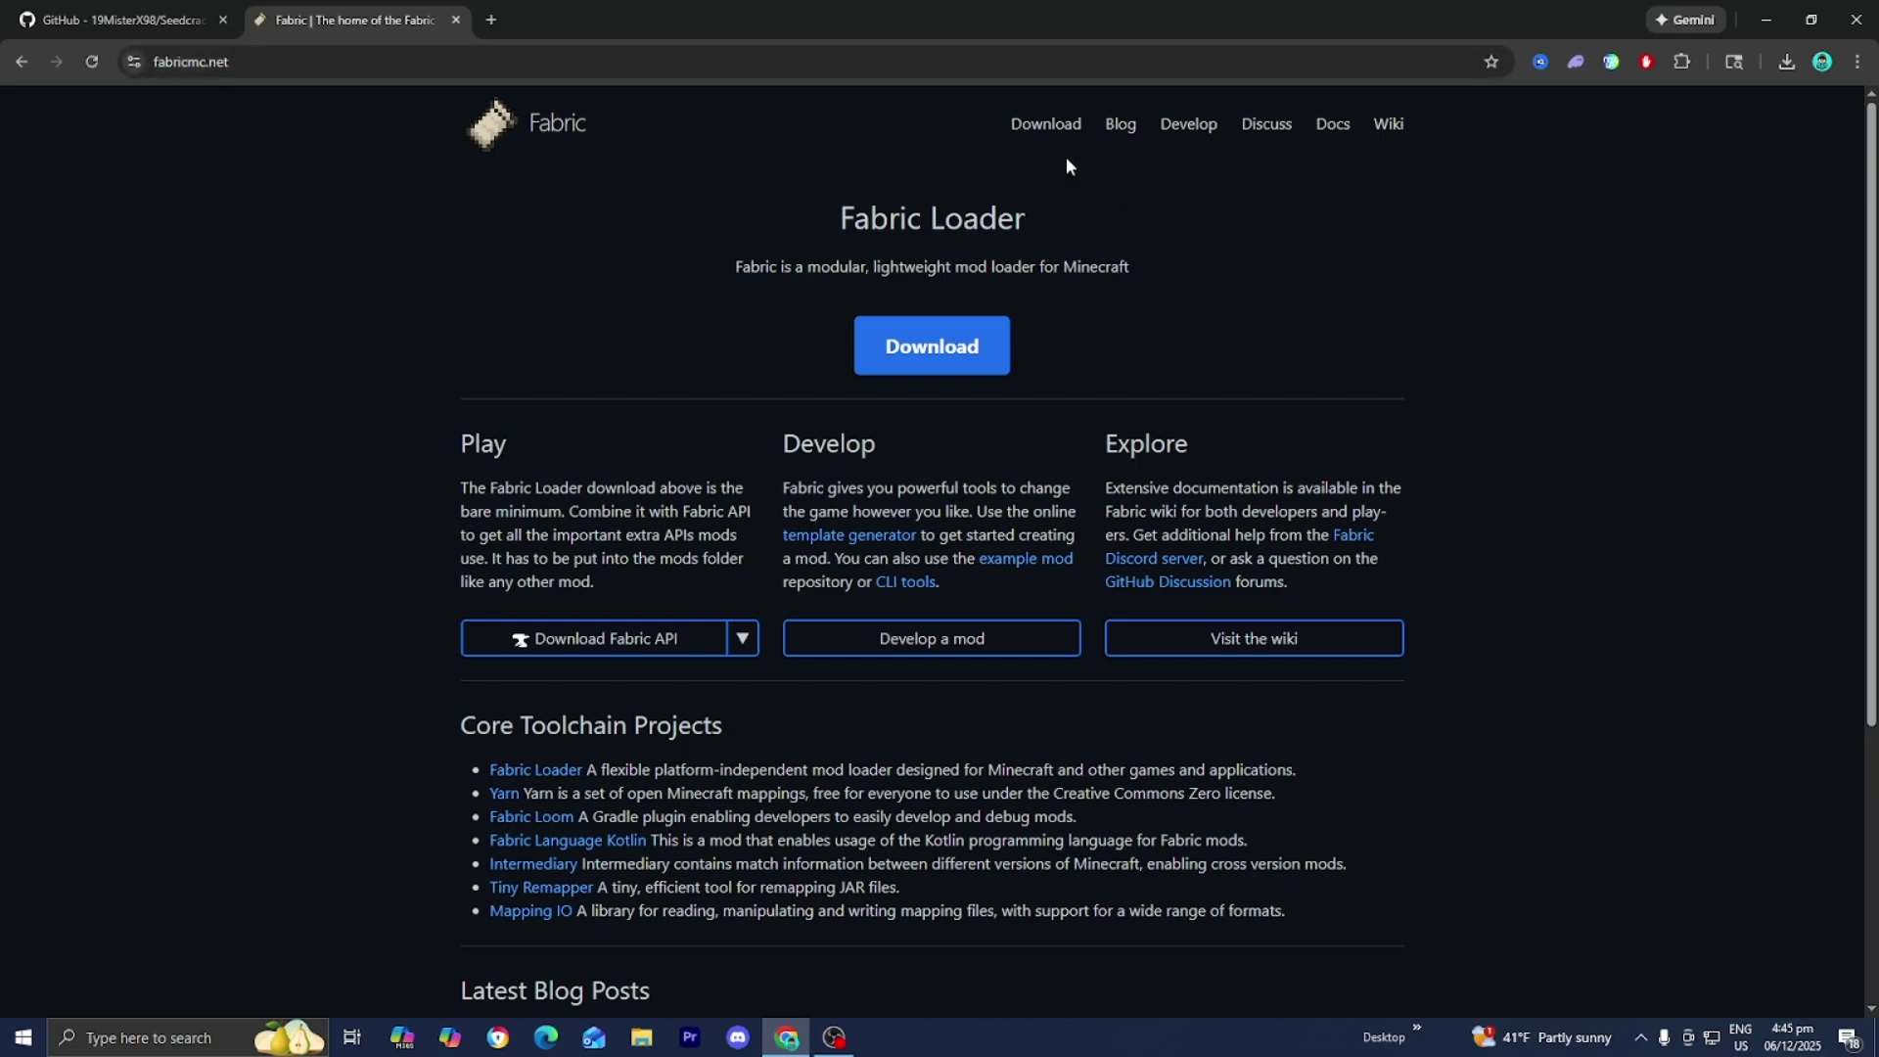
Download the Fabric installer from the Fabric website's download page
left_click(1038, 127)
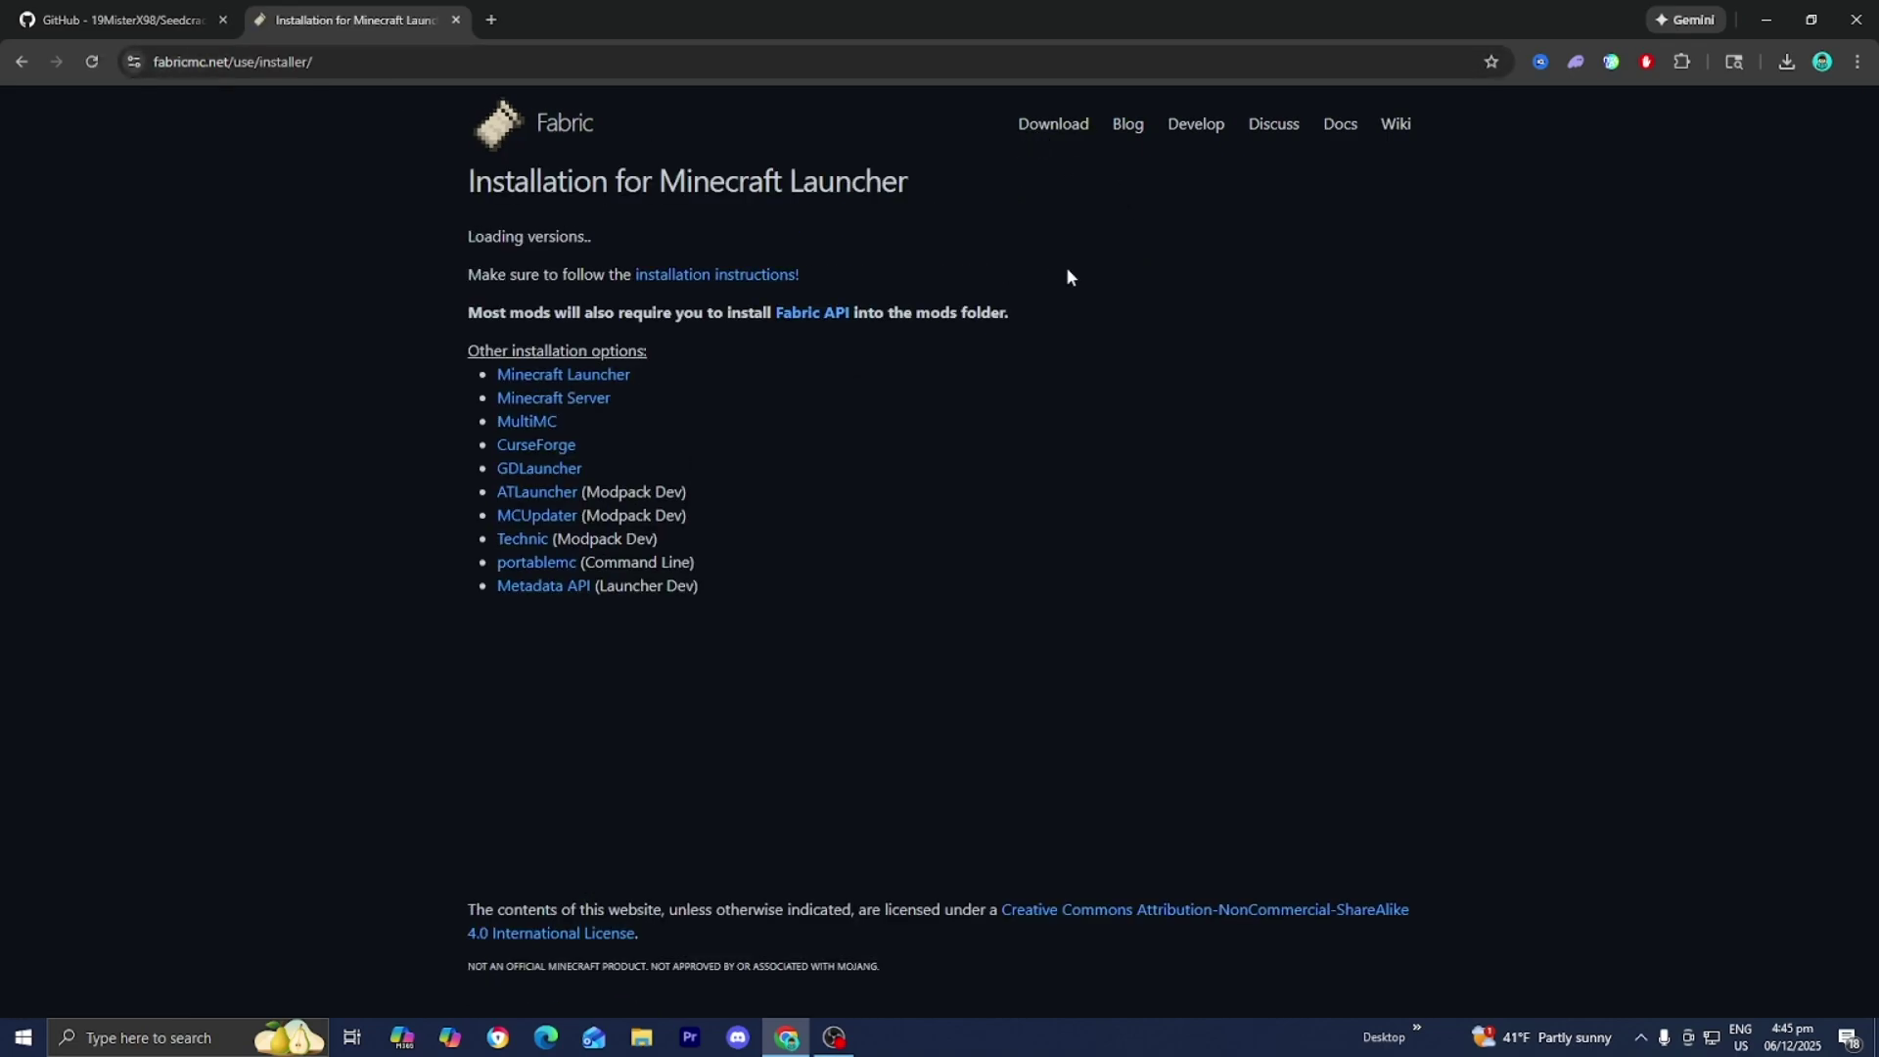
left_click(1035, 315)
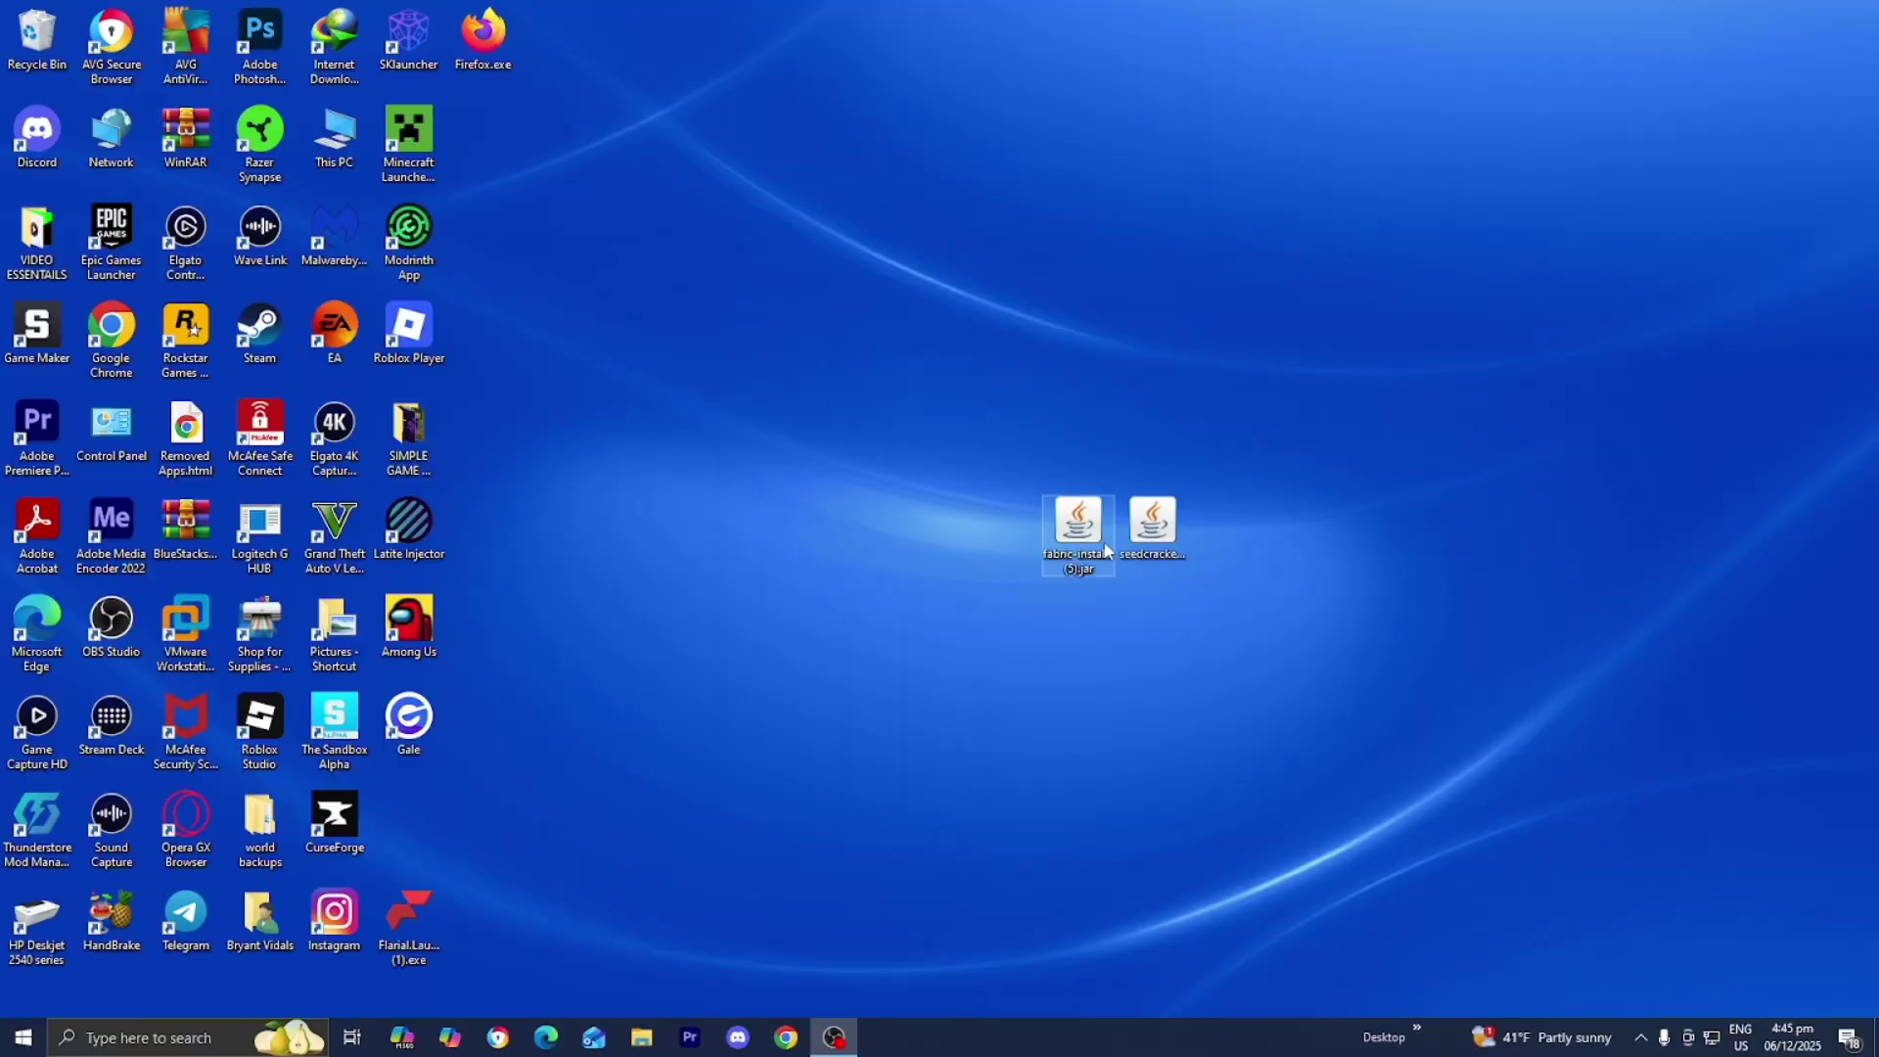
left_click(1150, 548)
Start the Minecraft Launcher and open the game folder of the Java Edition installation fabric-loader-1.21.10
double_click(420, 168)
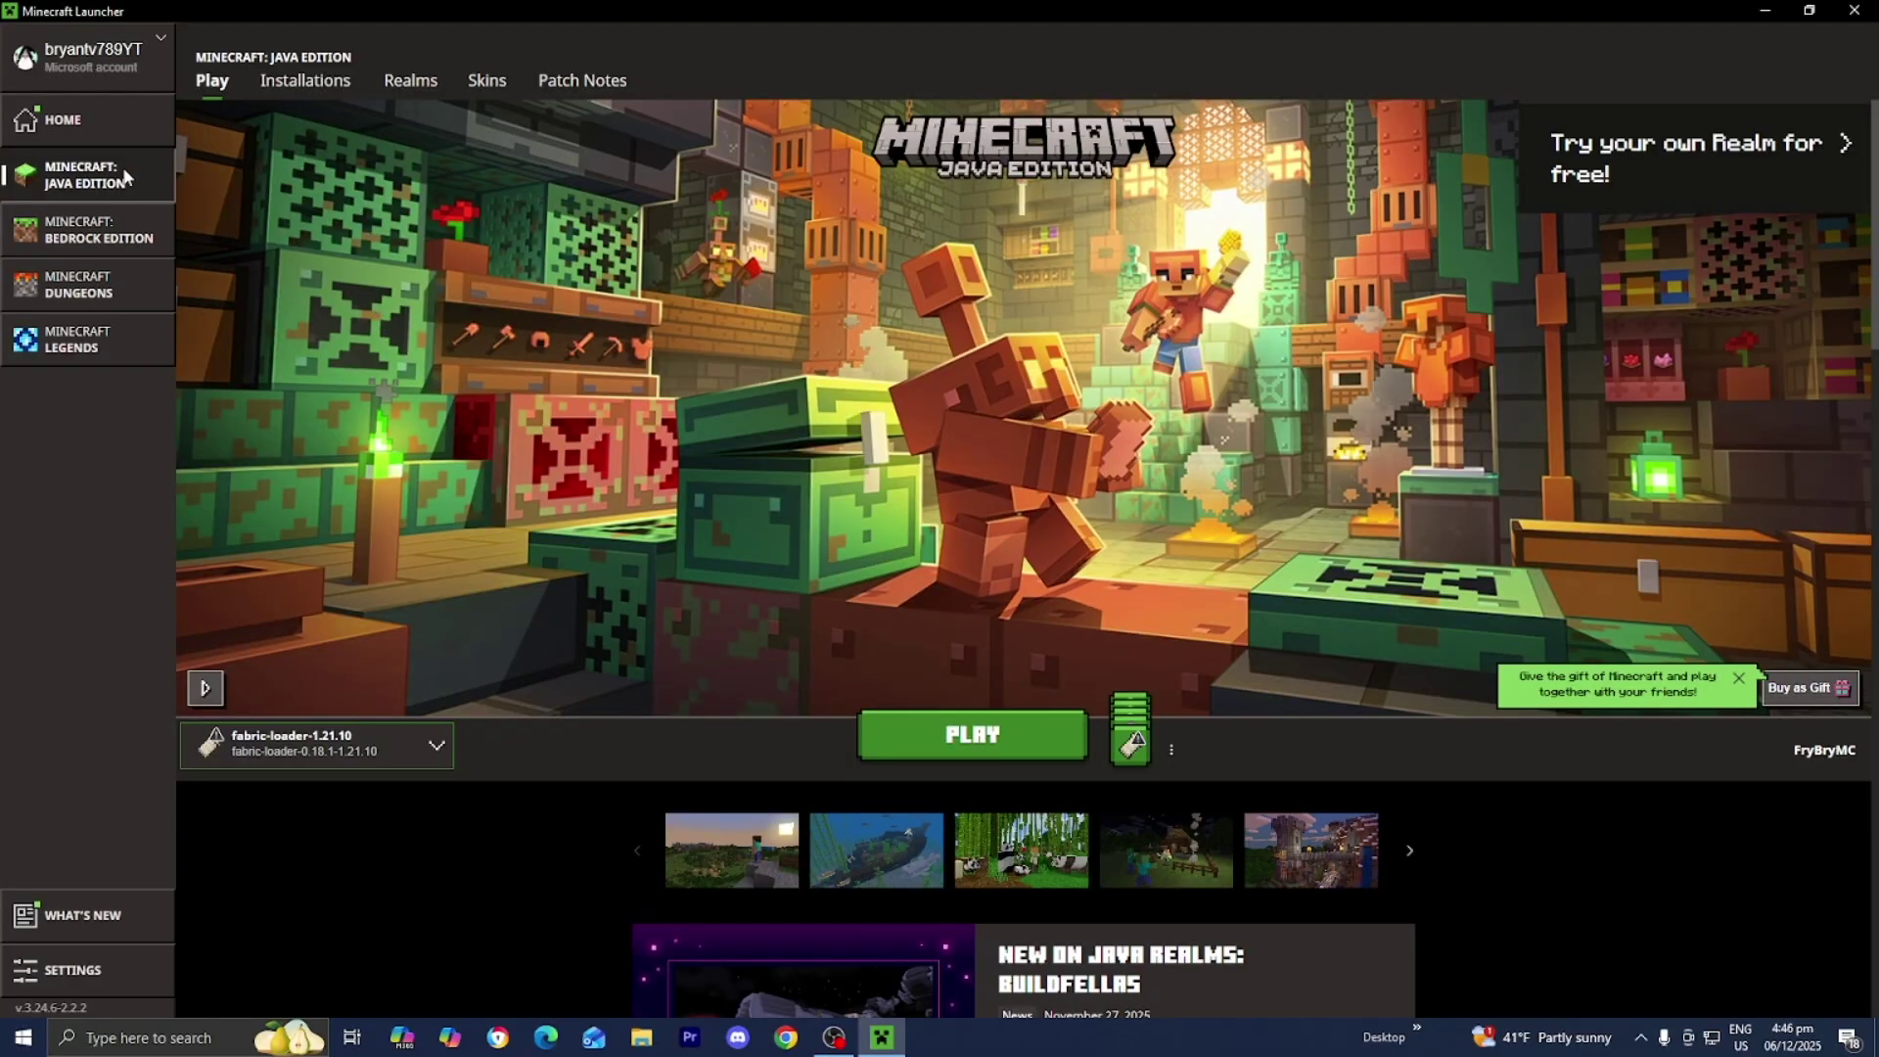
left_click(303, 87)
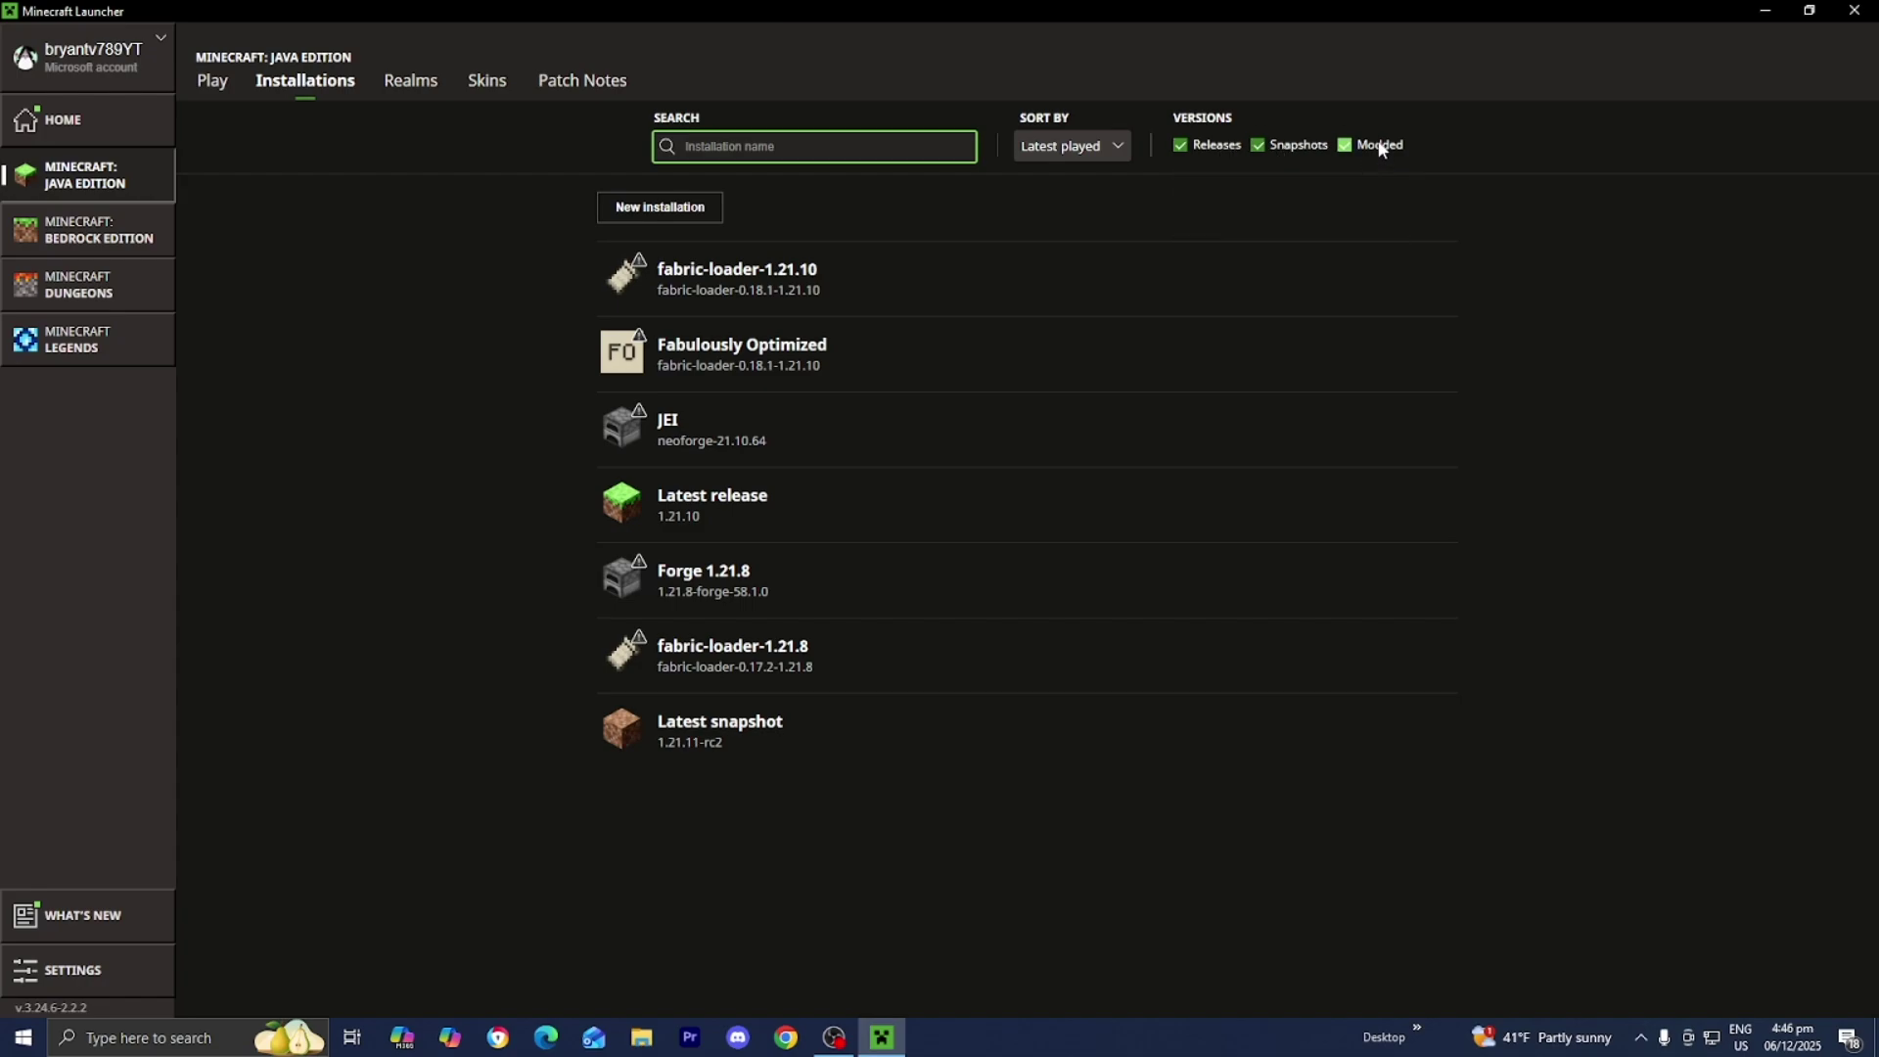
mouse_move(725, 310)
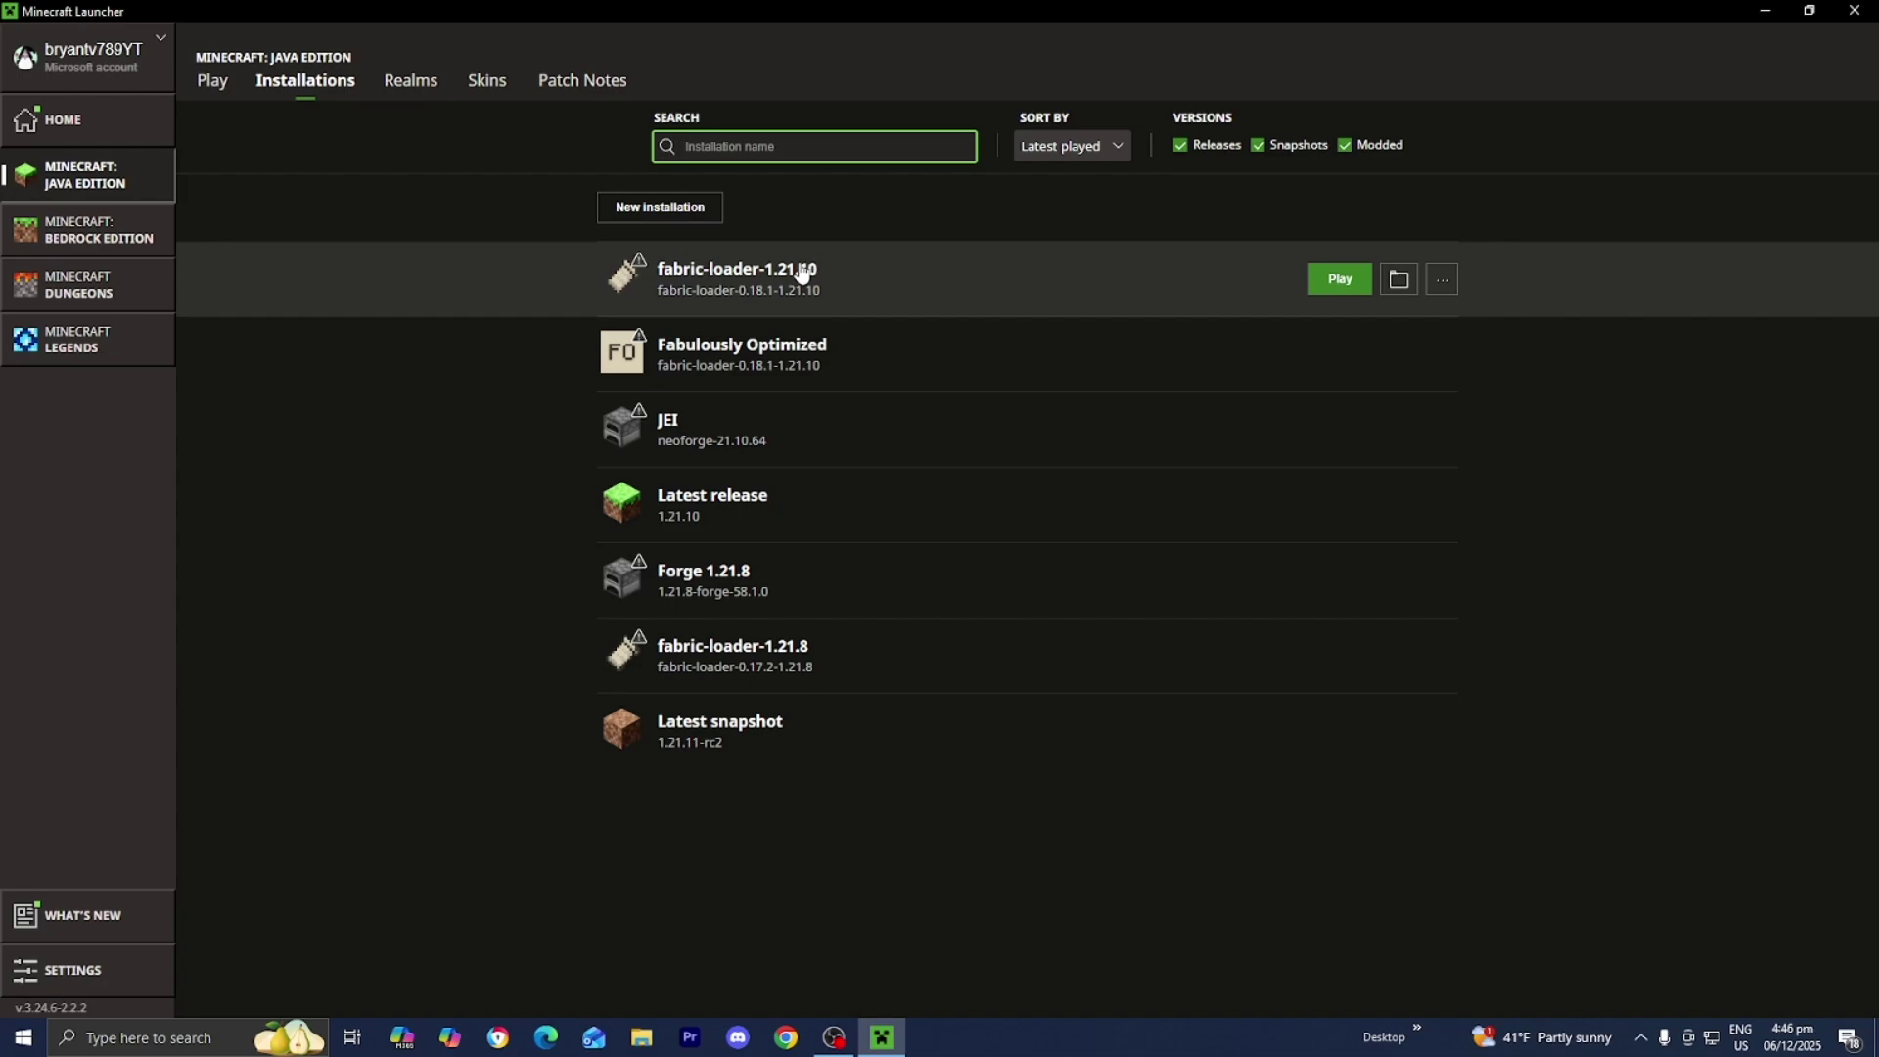
left_click(1398, 281)
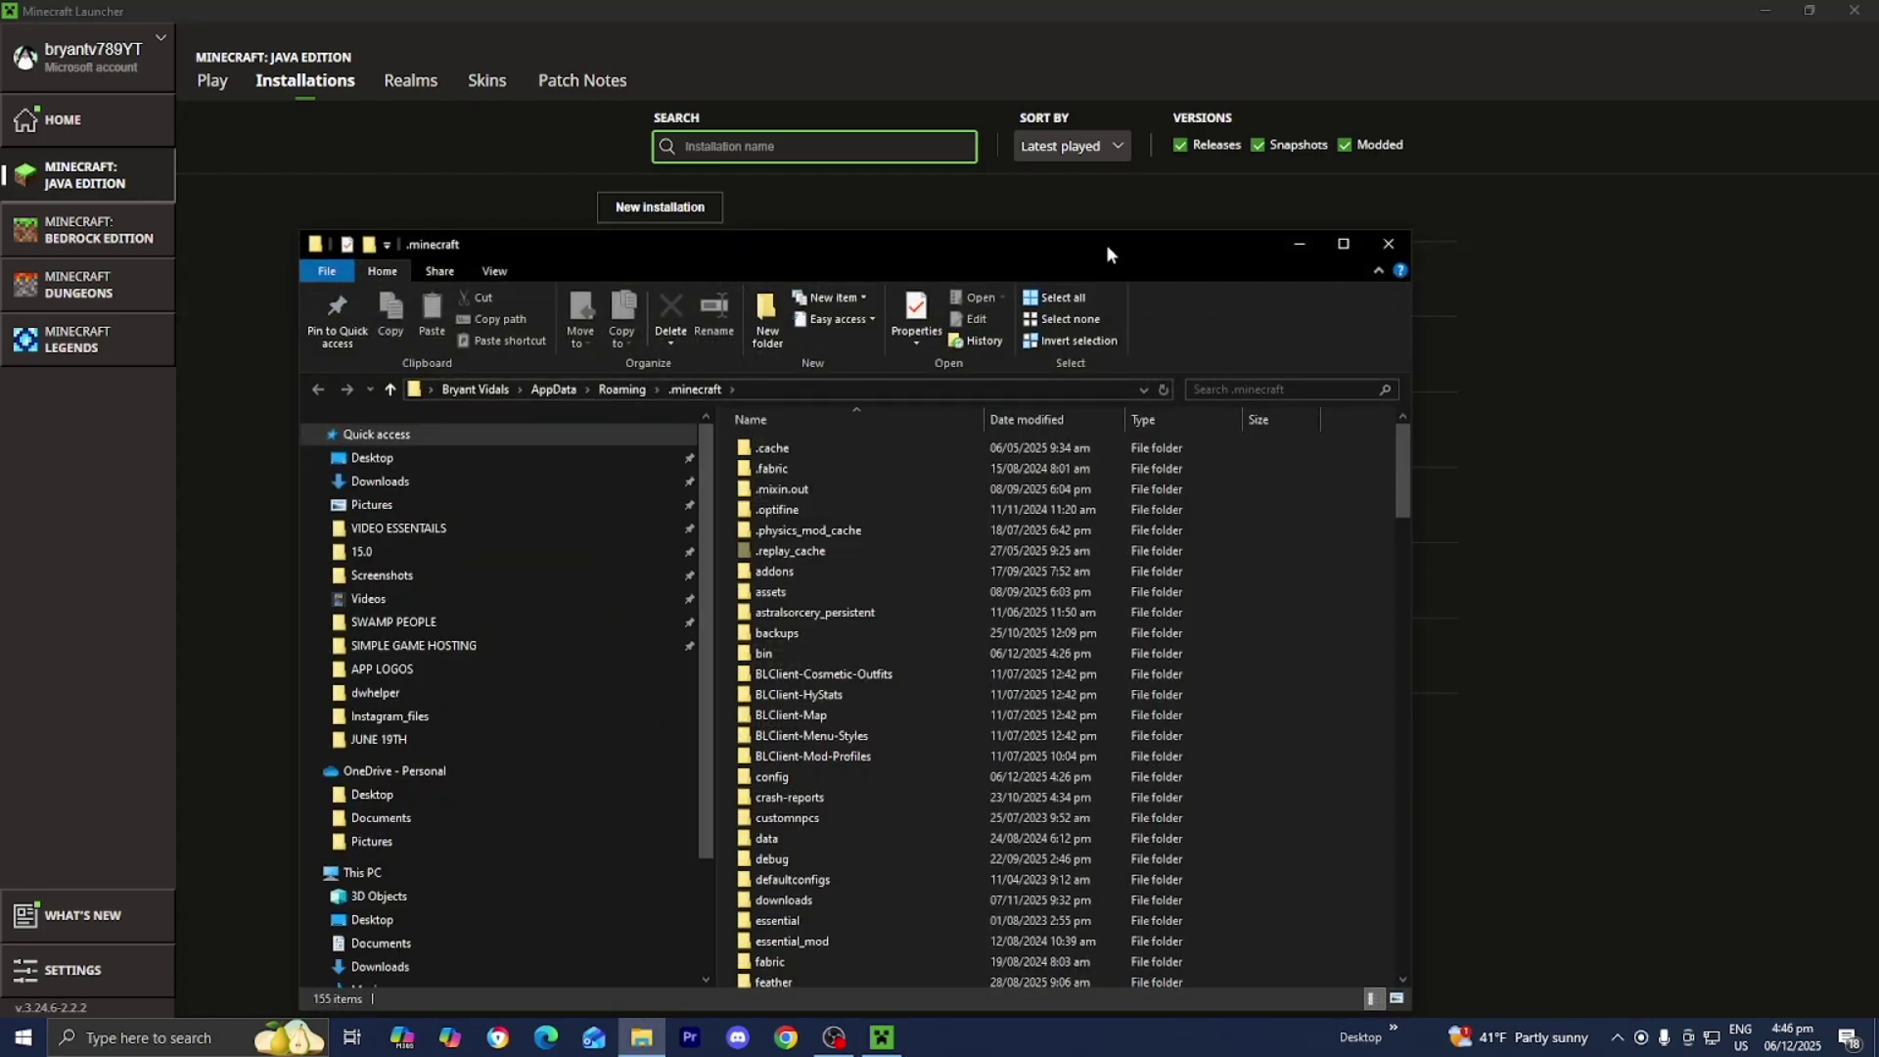
Open the mods folder inside the .minecraft folder
left_click_drag(1108, 242, 1160, 160)
scroll(1082, 503, "down", 3)
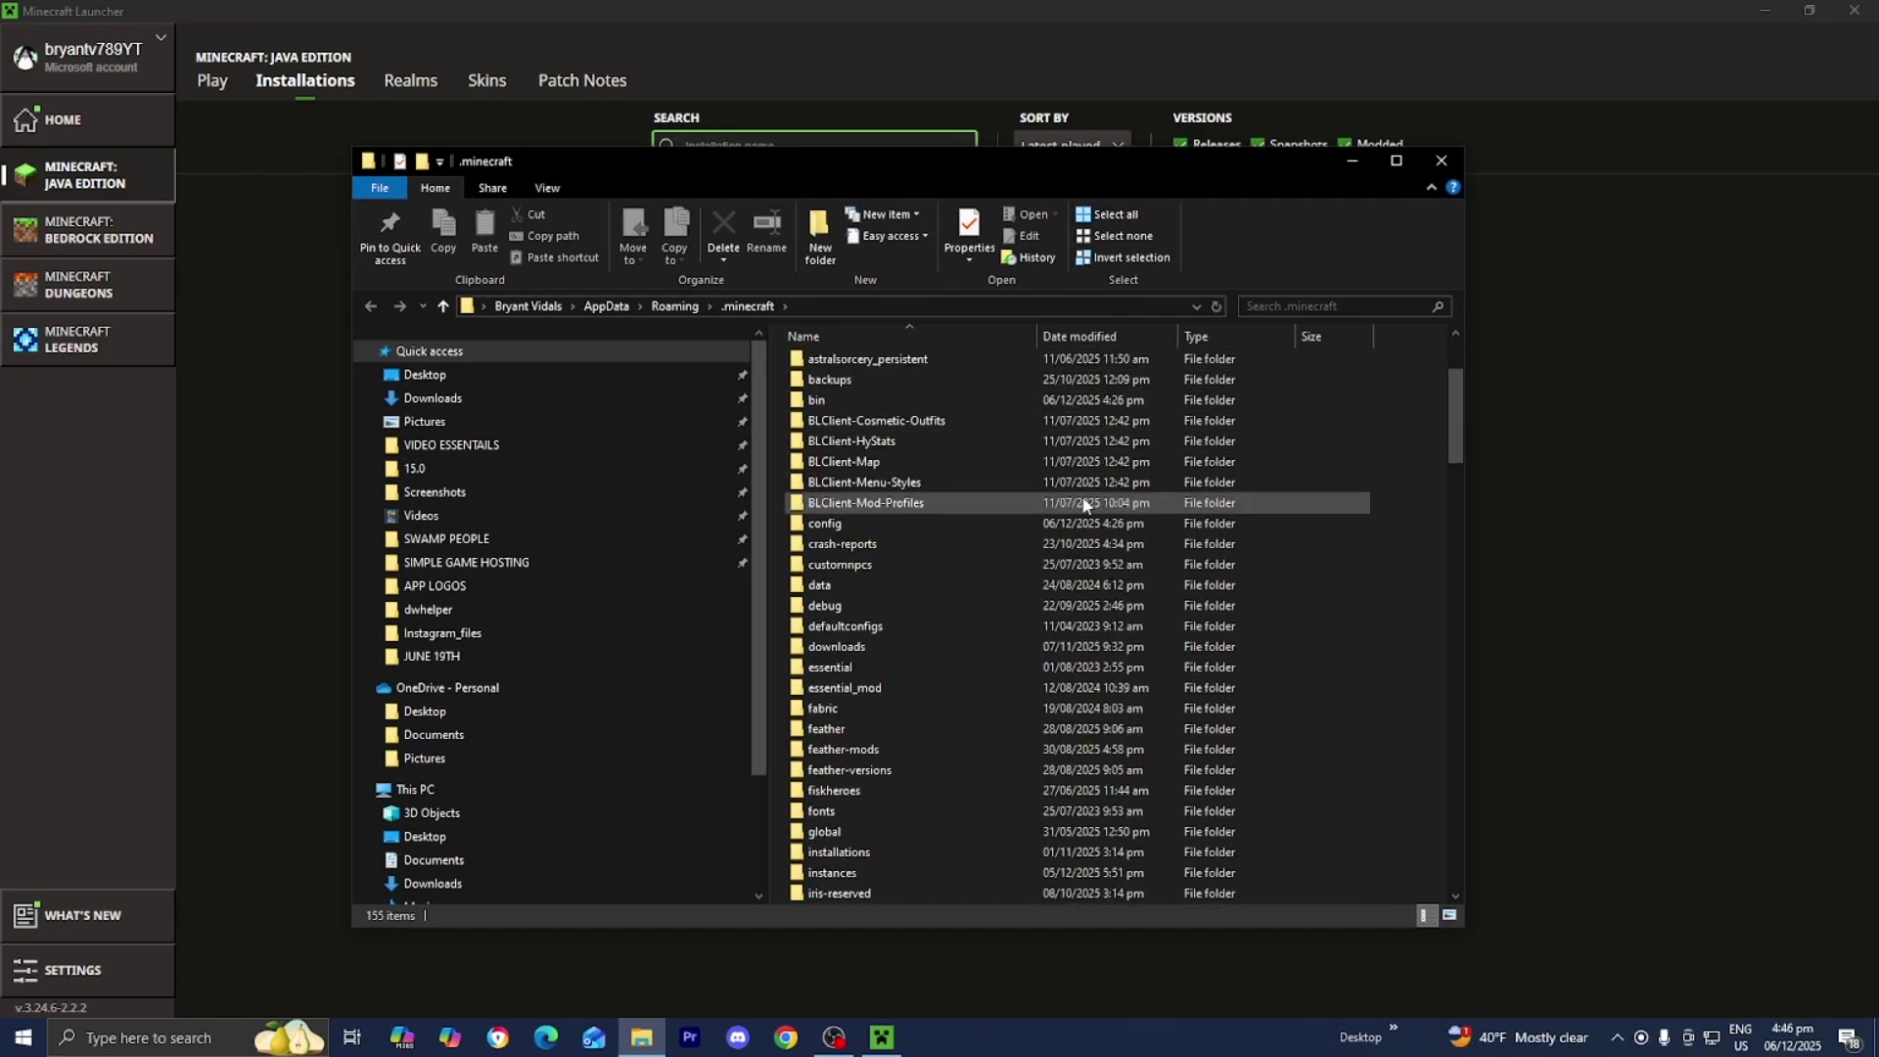
scroll(1083, 503, "down", 5)
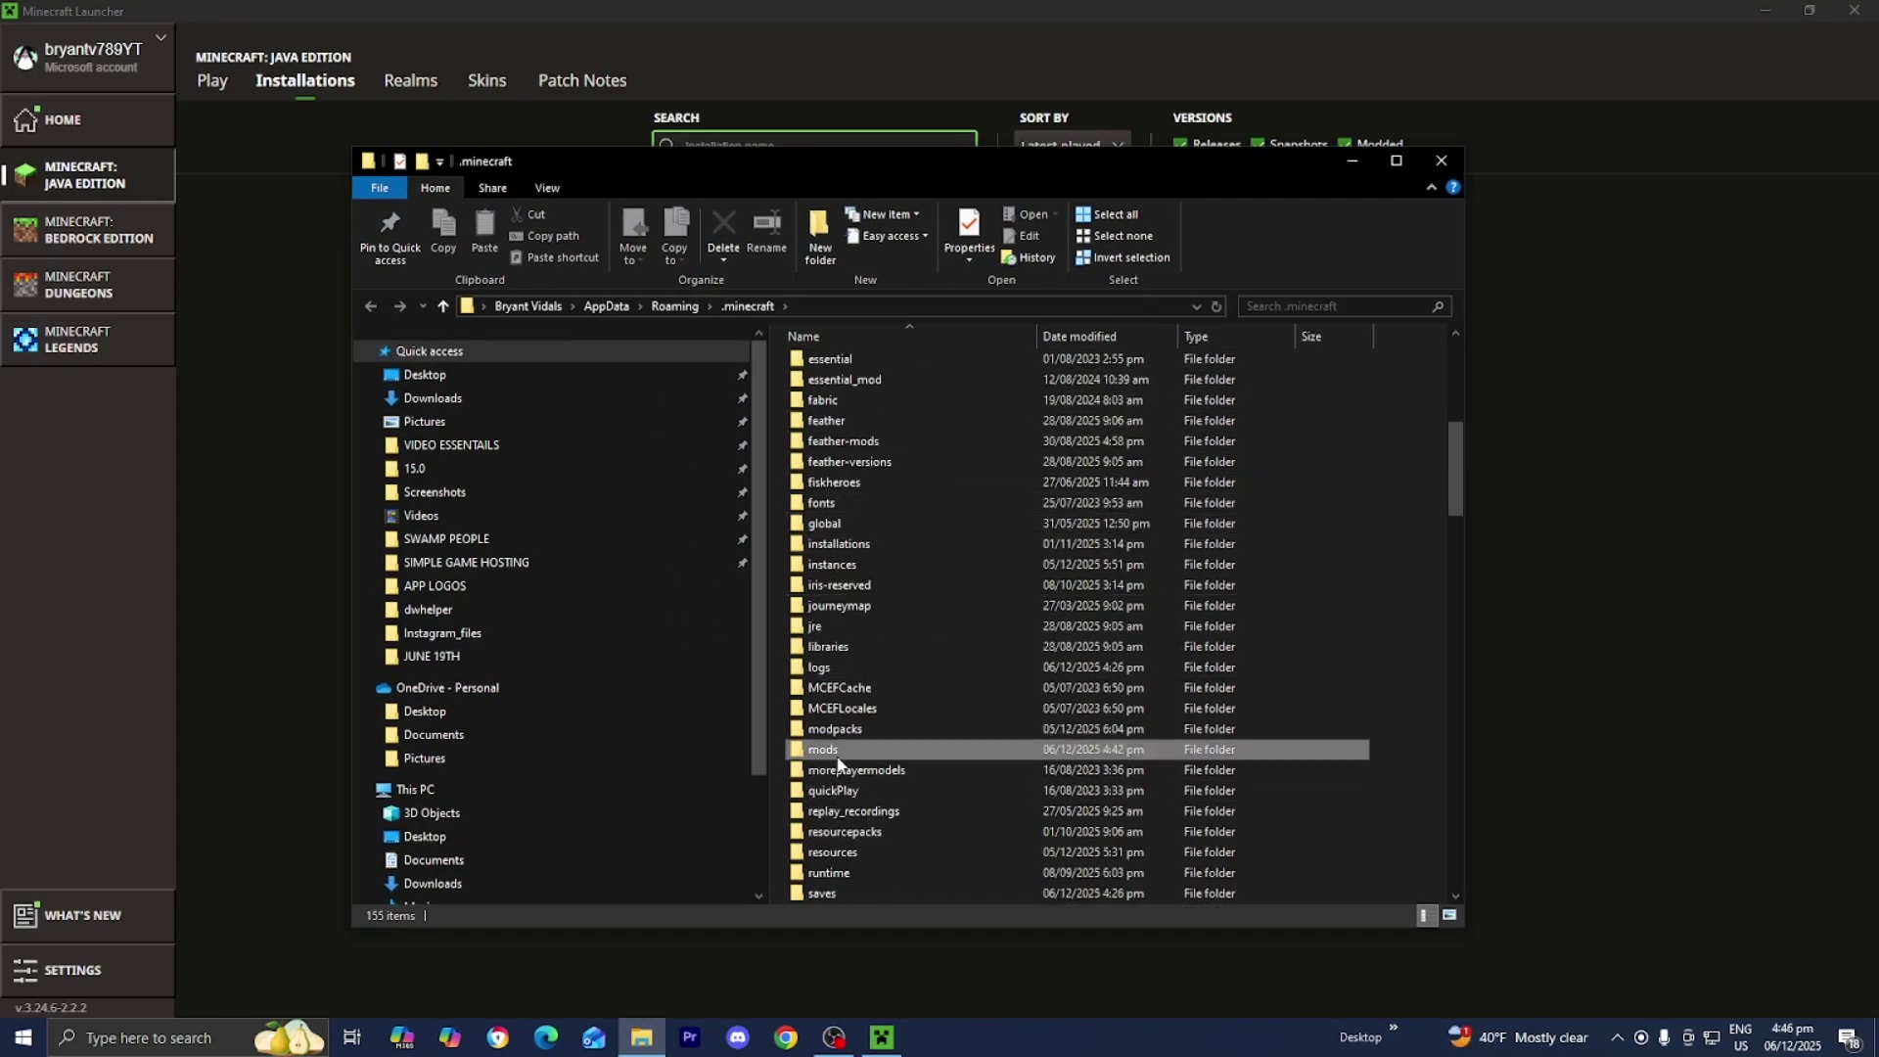
left_click(837, 757)
double_click(836, 753)
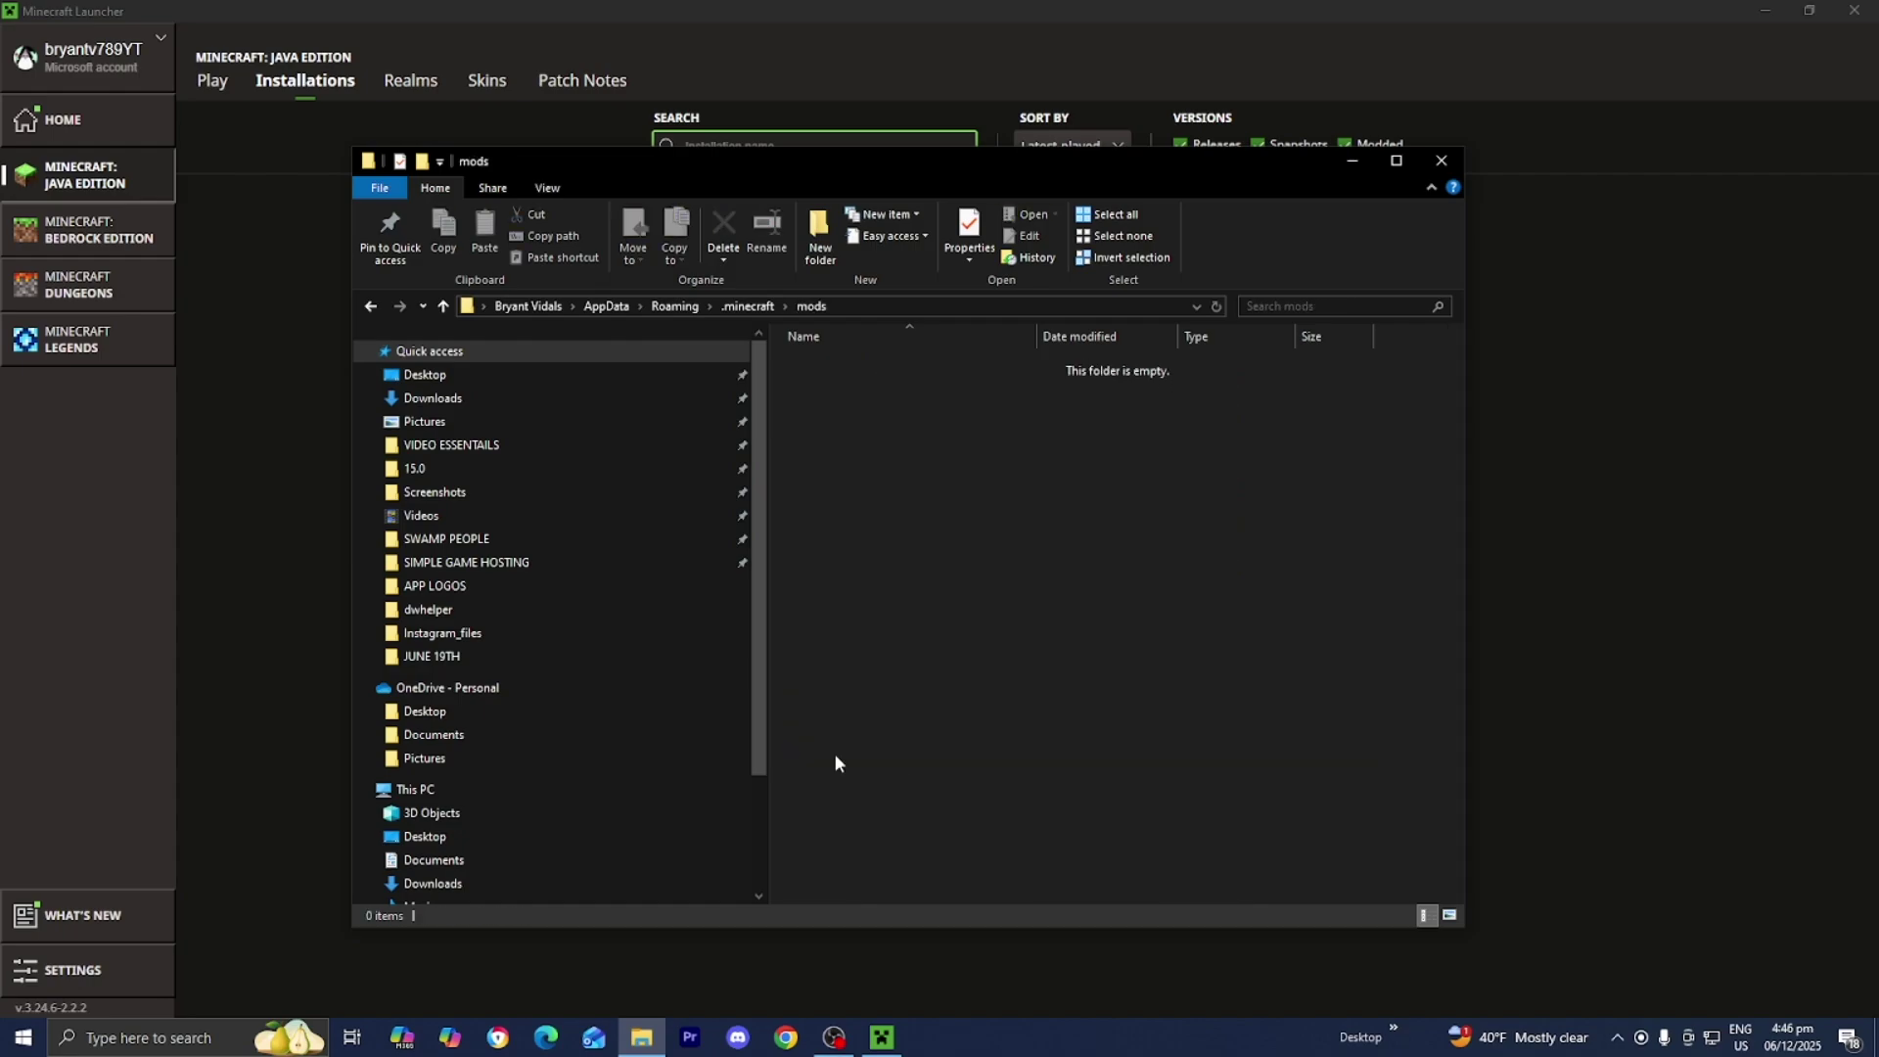
Move seedcrackerX-2.15.5.jar from the desktop into the mods folder and close the folder window
left_click(1764, 11)
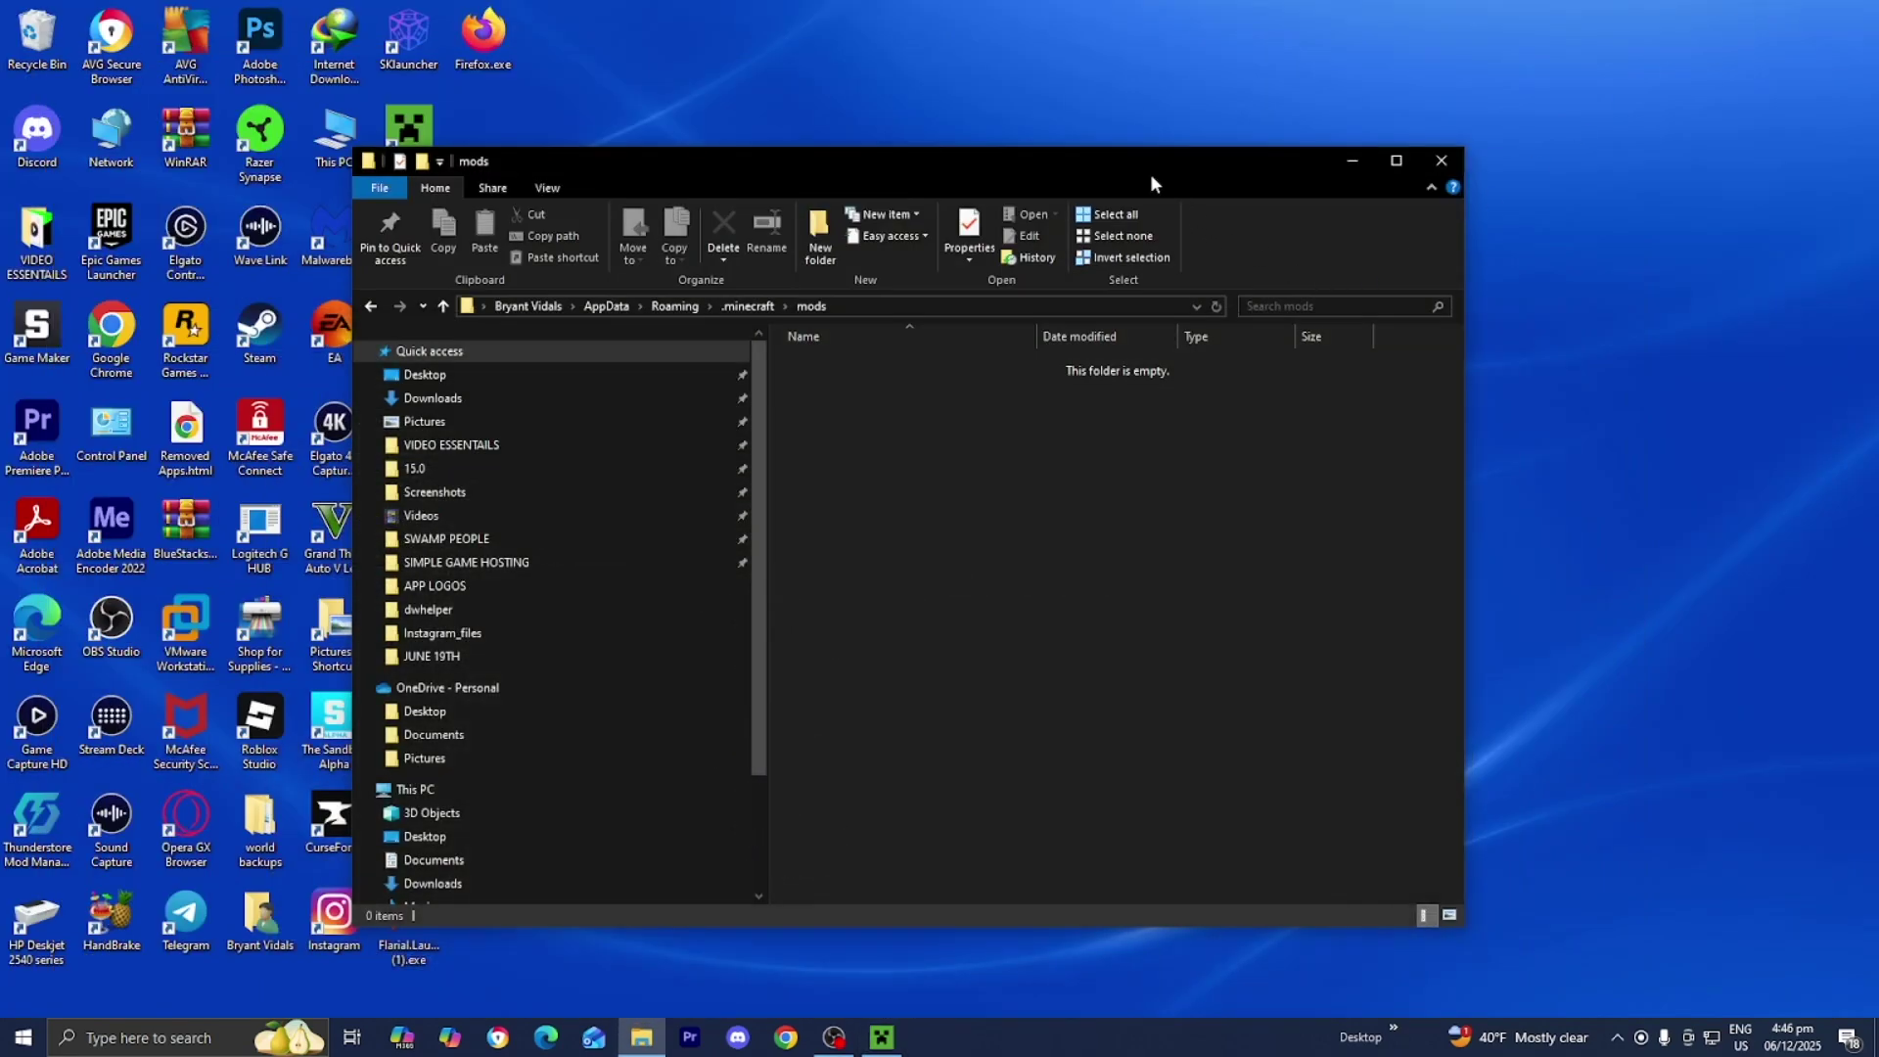
left_click_drag(1150, 184, 868, 623)
left_click_drag(1153, 528, 912, 909)
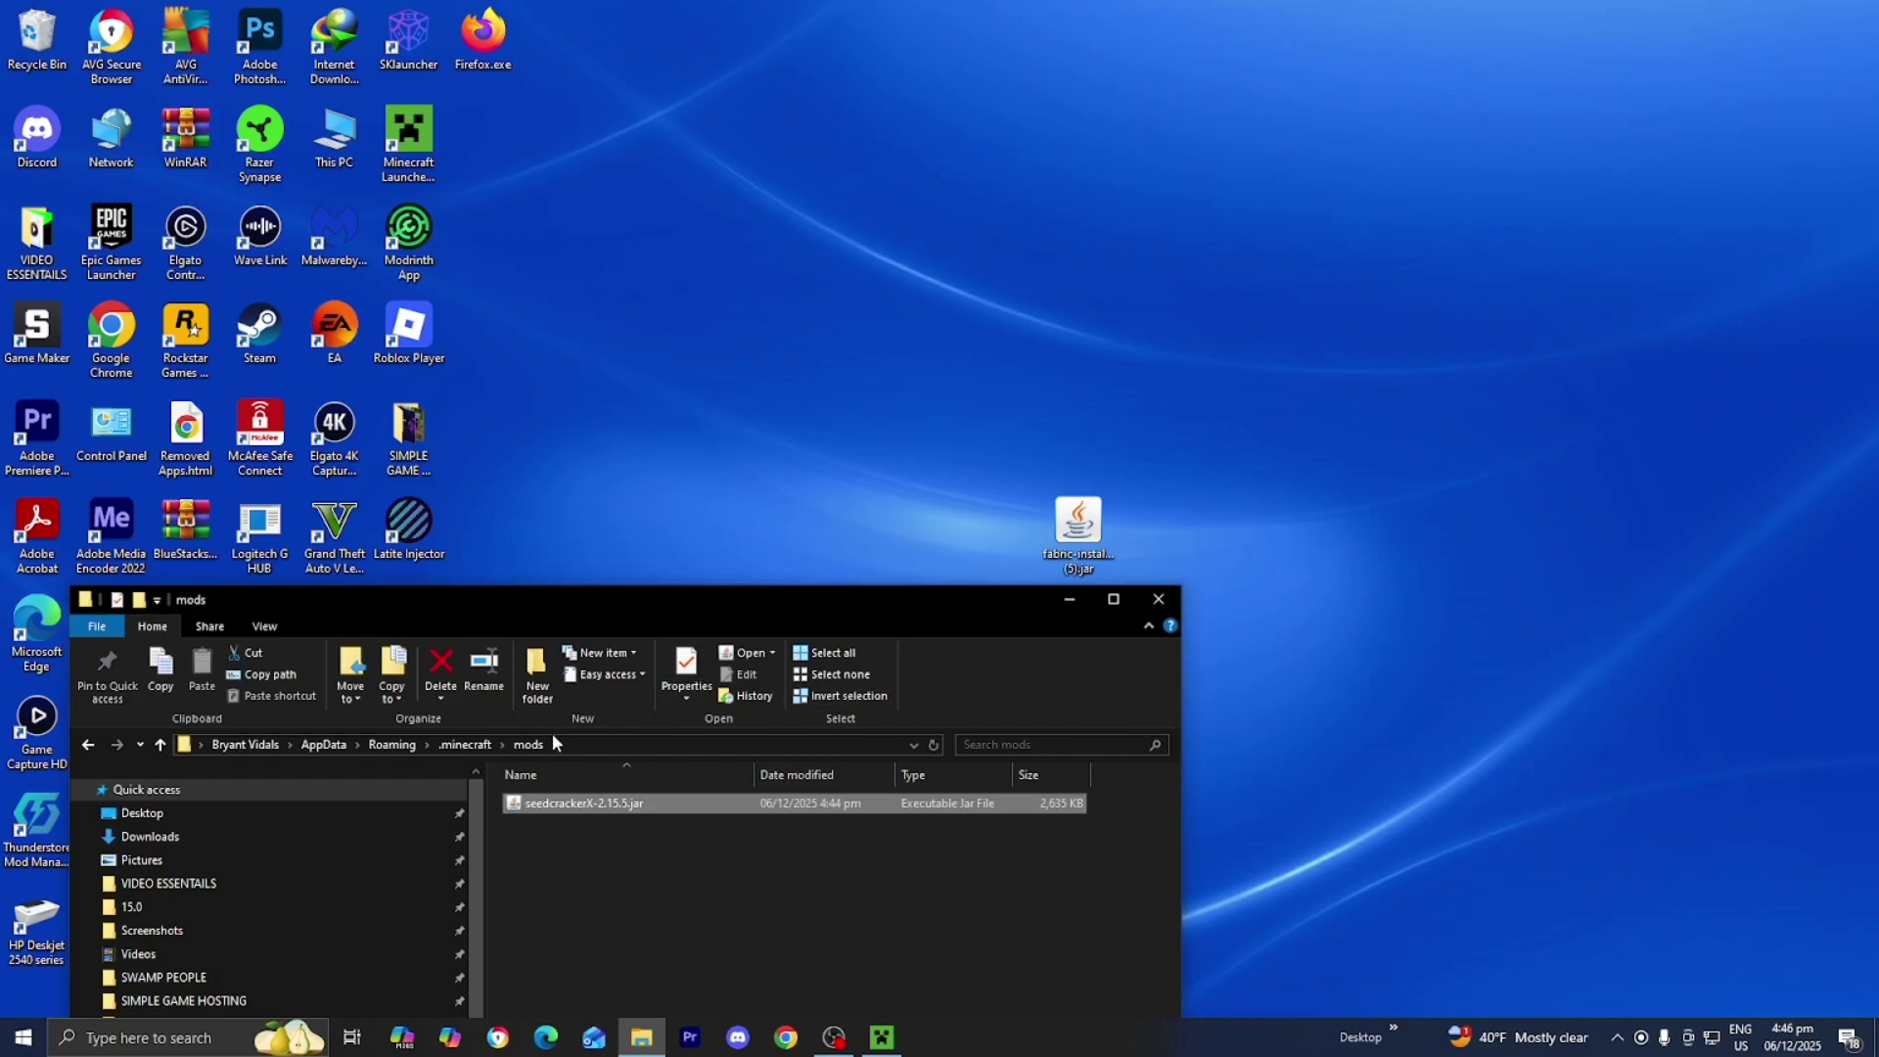
left_click_drag(1000, 607, 1269, 271)
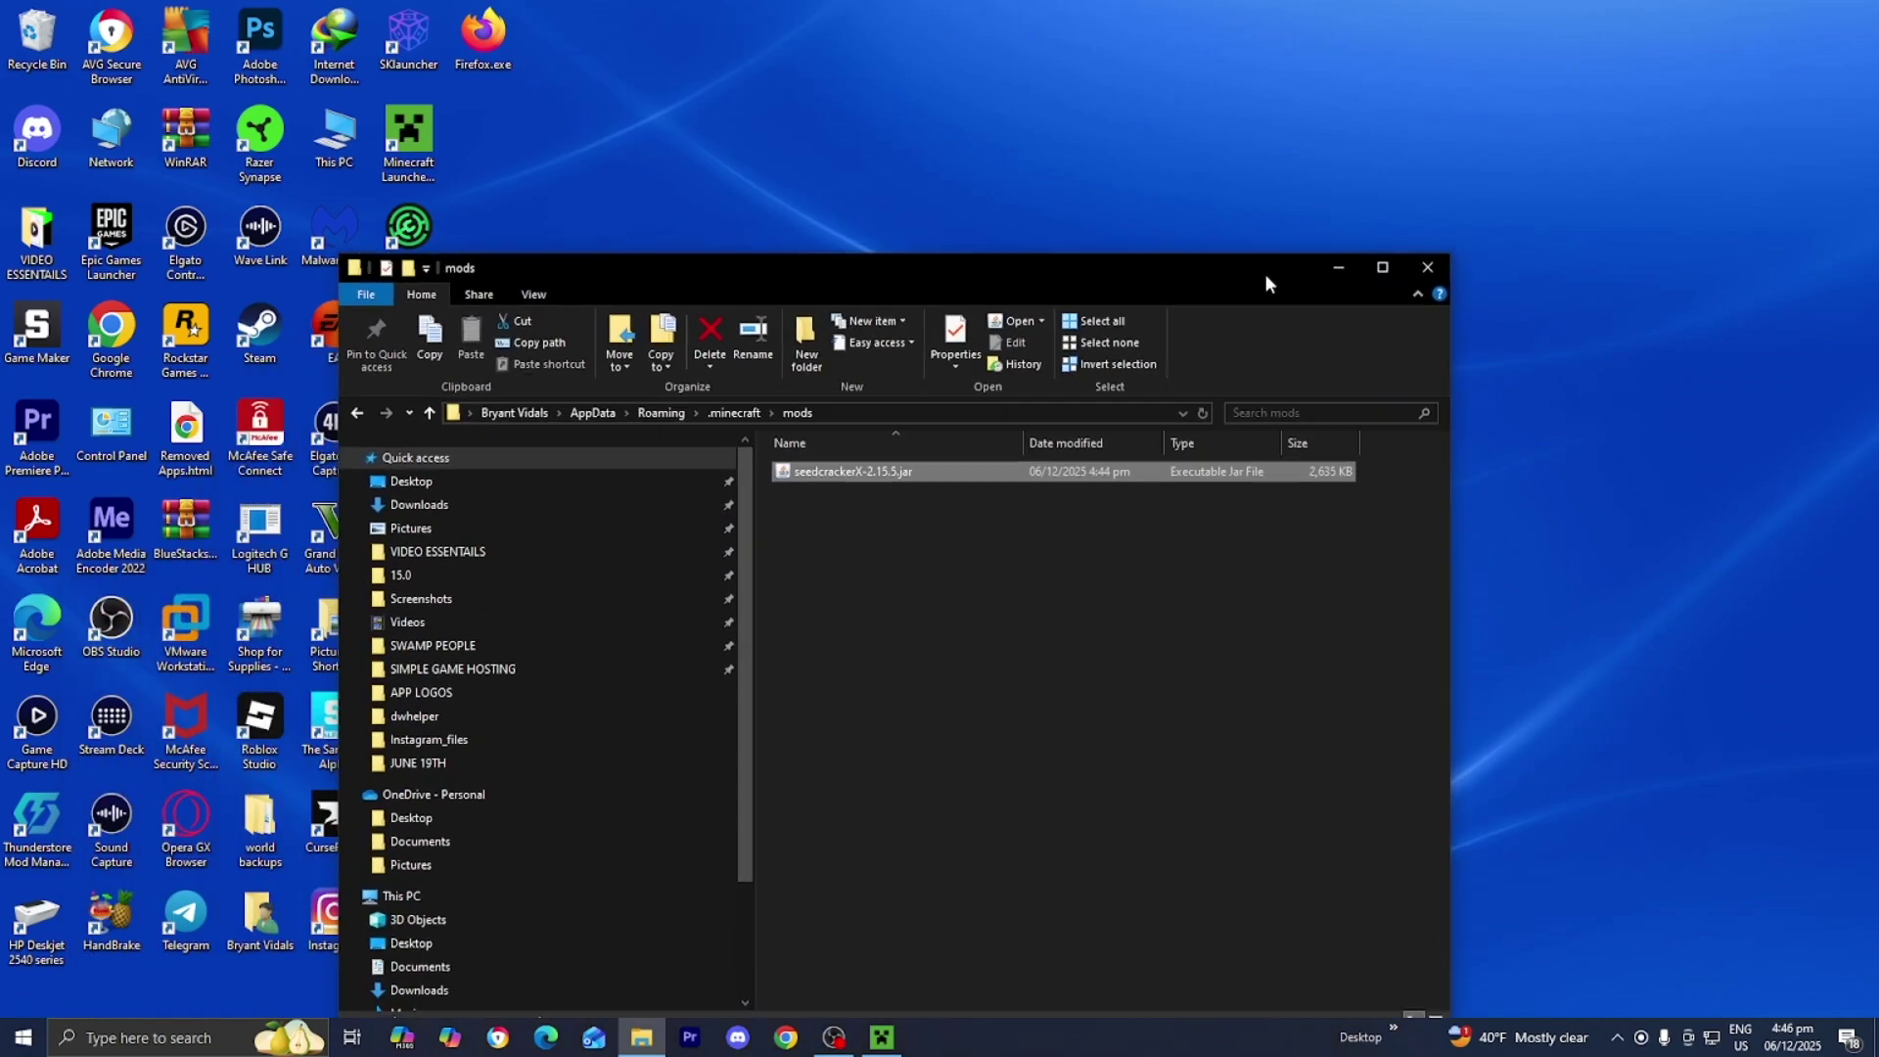
left_click(1425, 277)
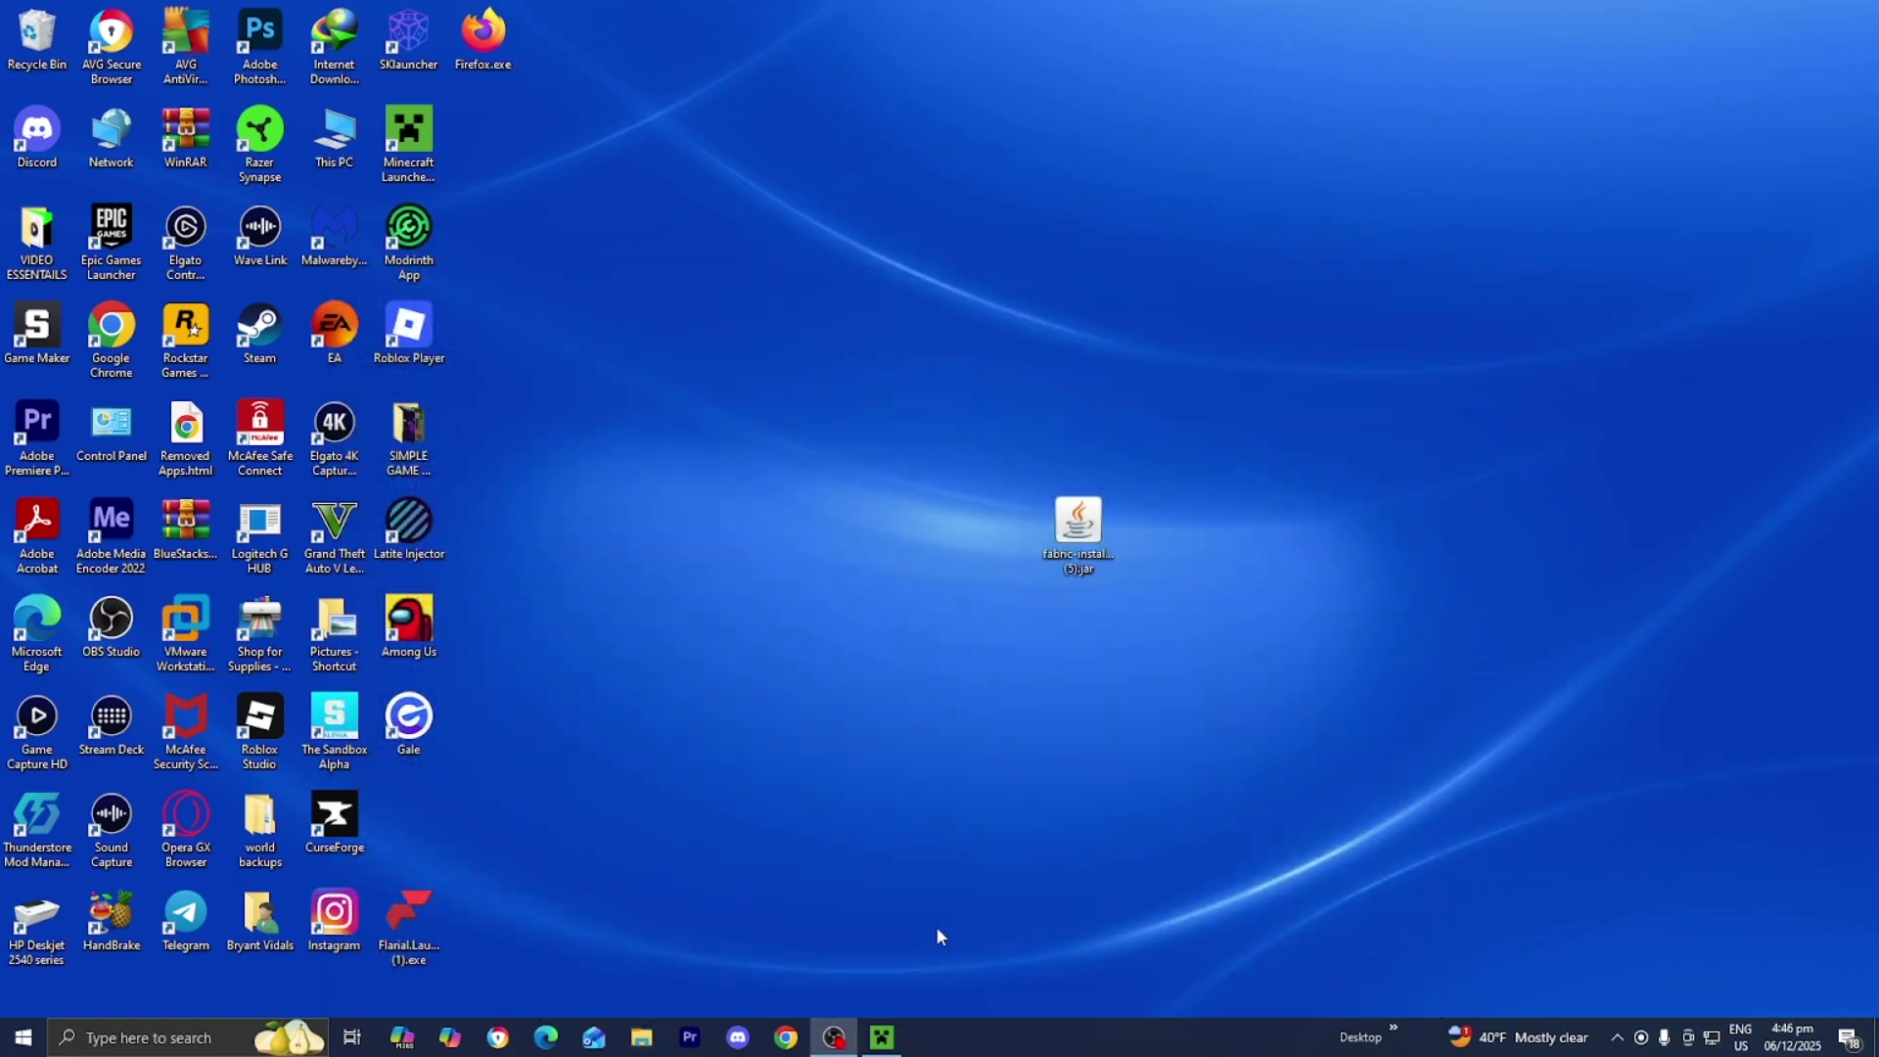
Launch the fabric-loader-1.21.10 installation from the Minecraft Launcher and enter a singleplayer world
left_click(881, 1037)
left_click(1339, 282)
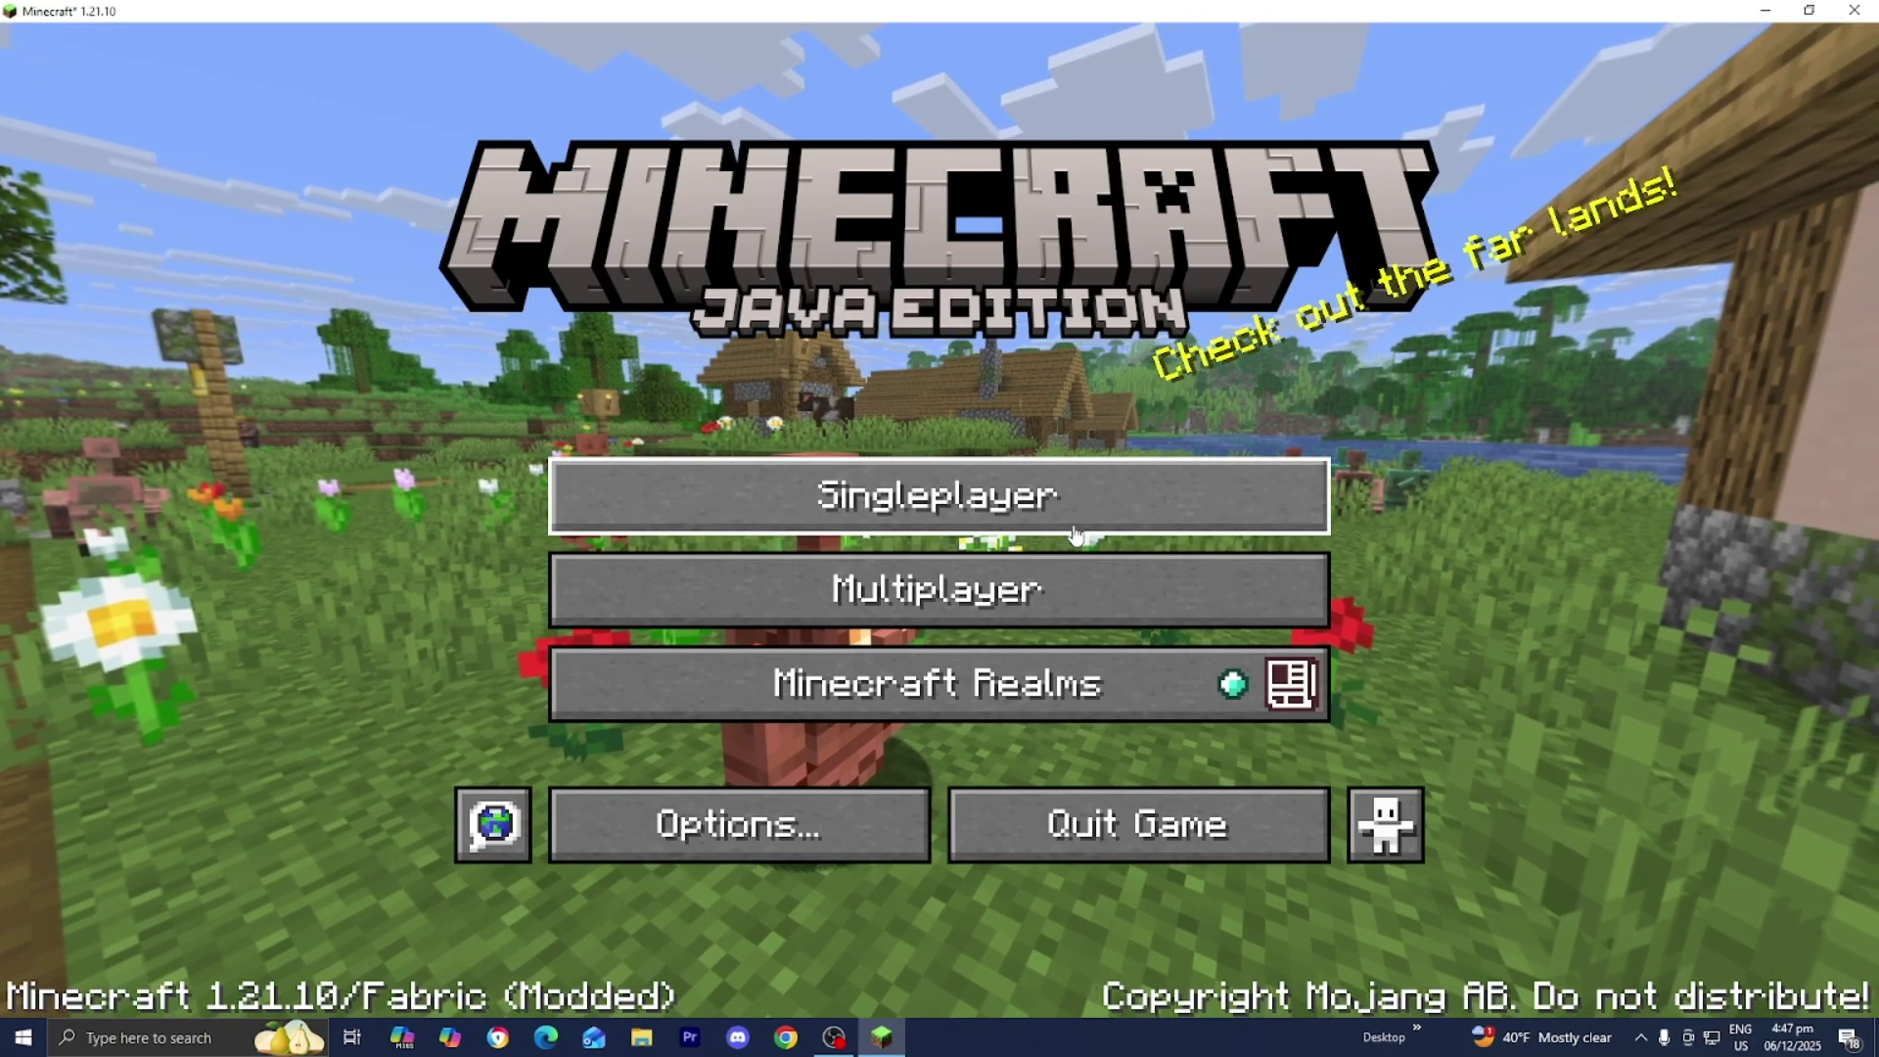
left_click(979, 496)
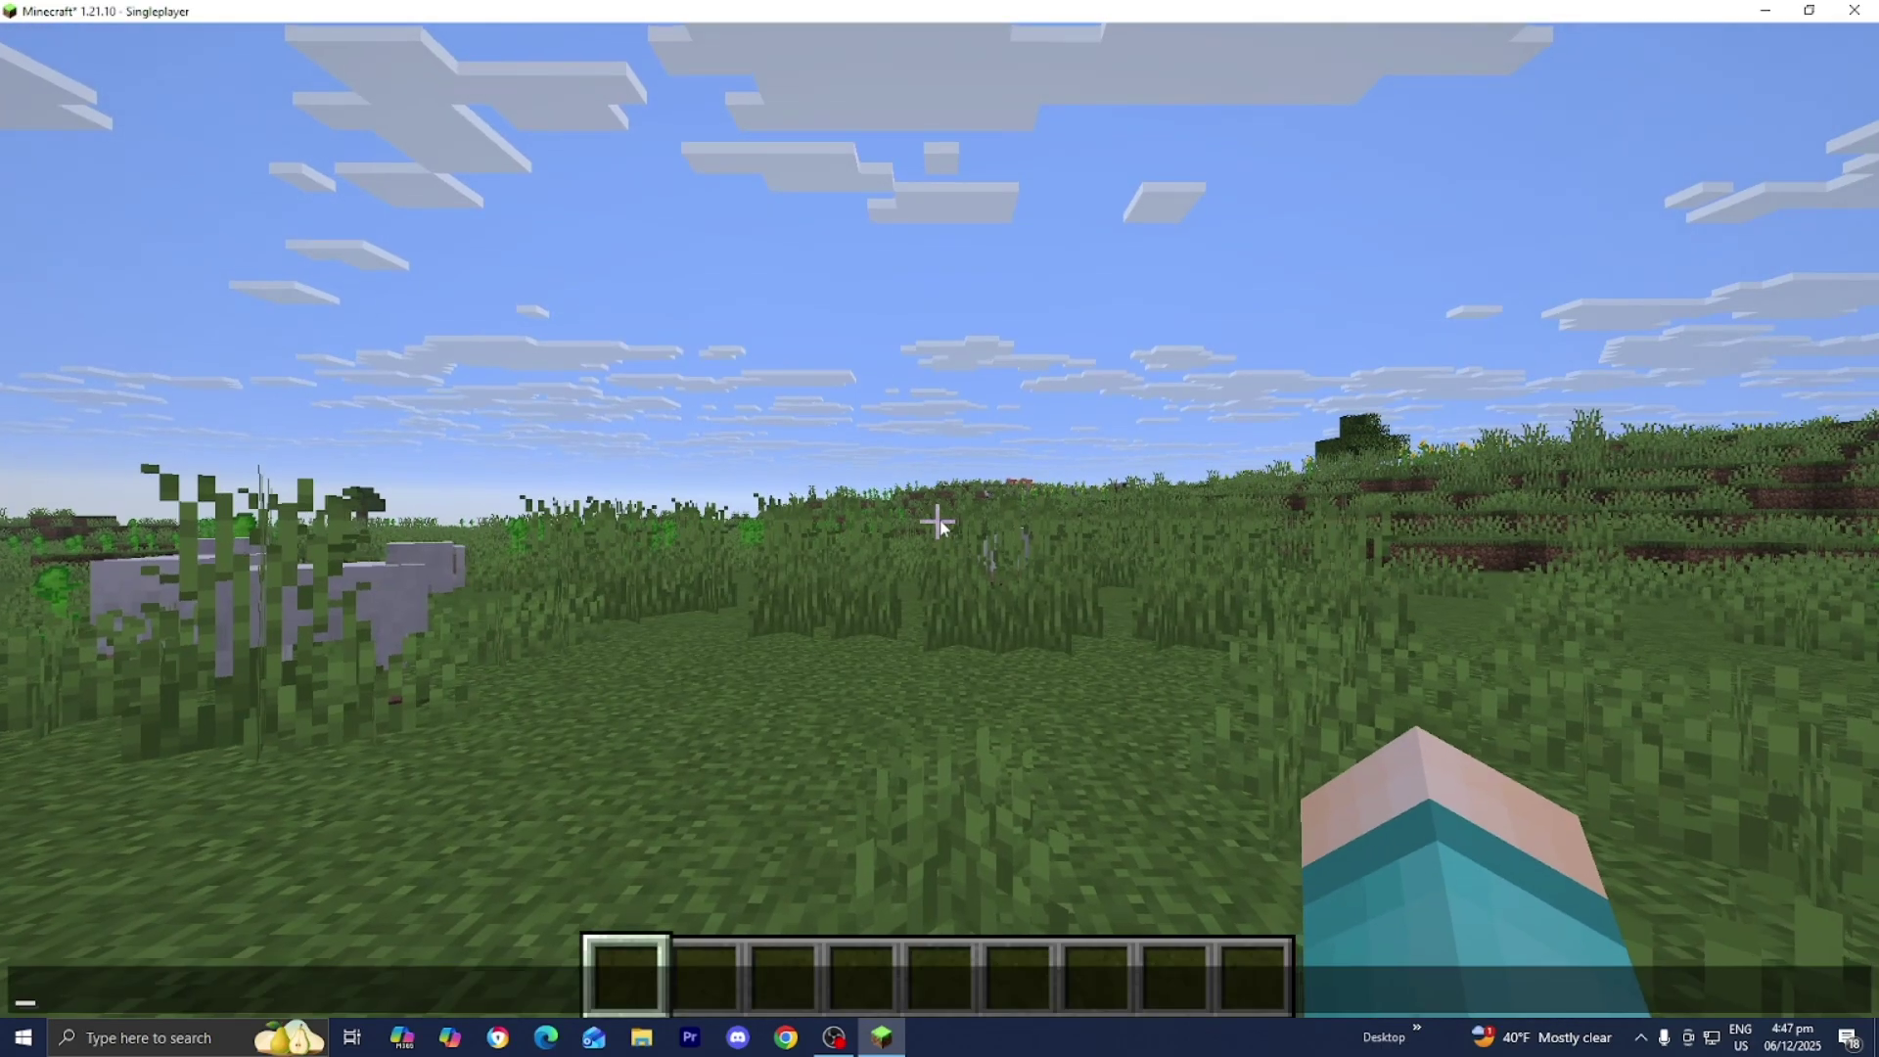
Open the Seed Cracker X settings screen with the chat command /seedcracker gui
key("slash")
type("seedcracker")
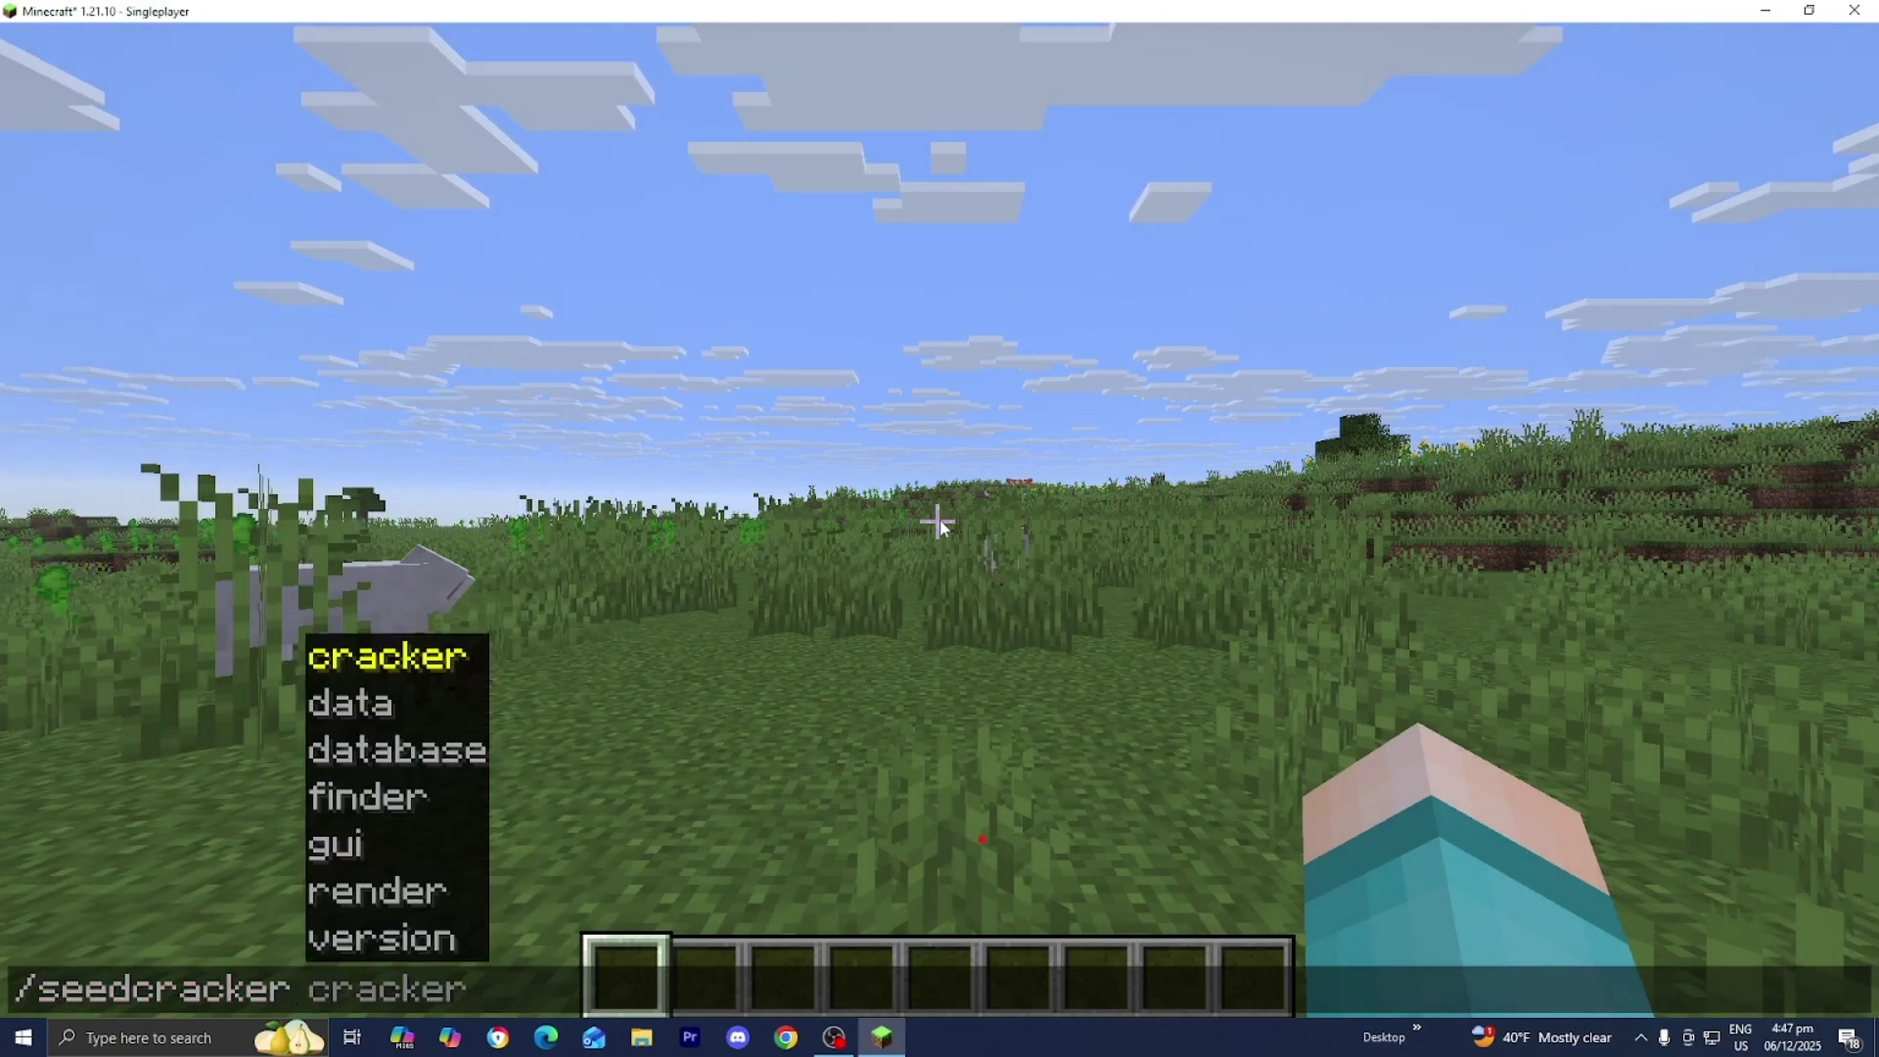
type(" gui")
key("Return")
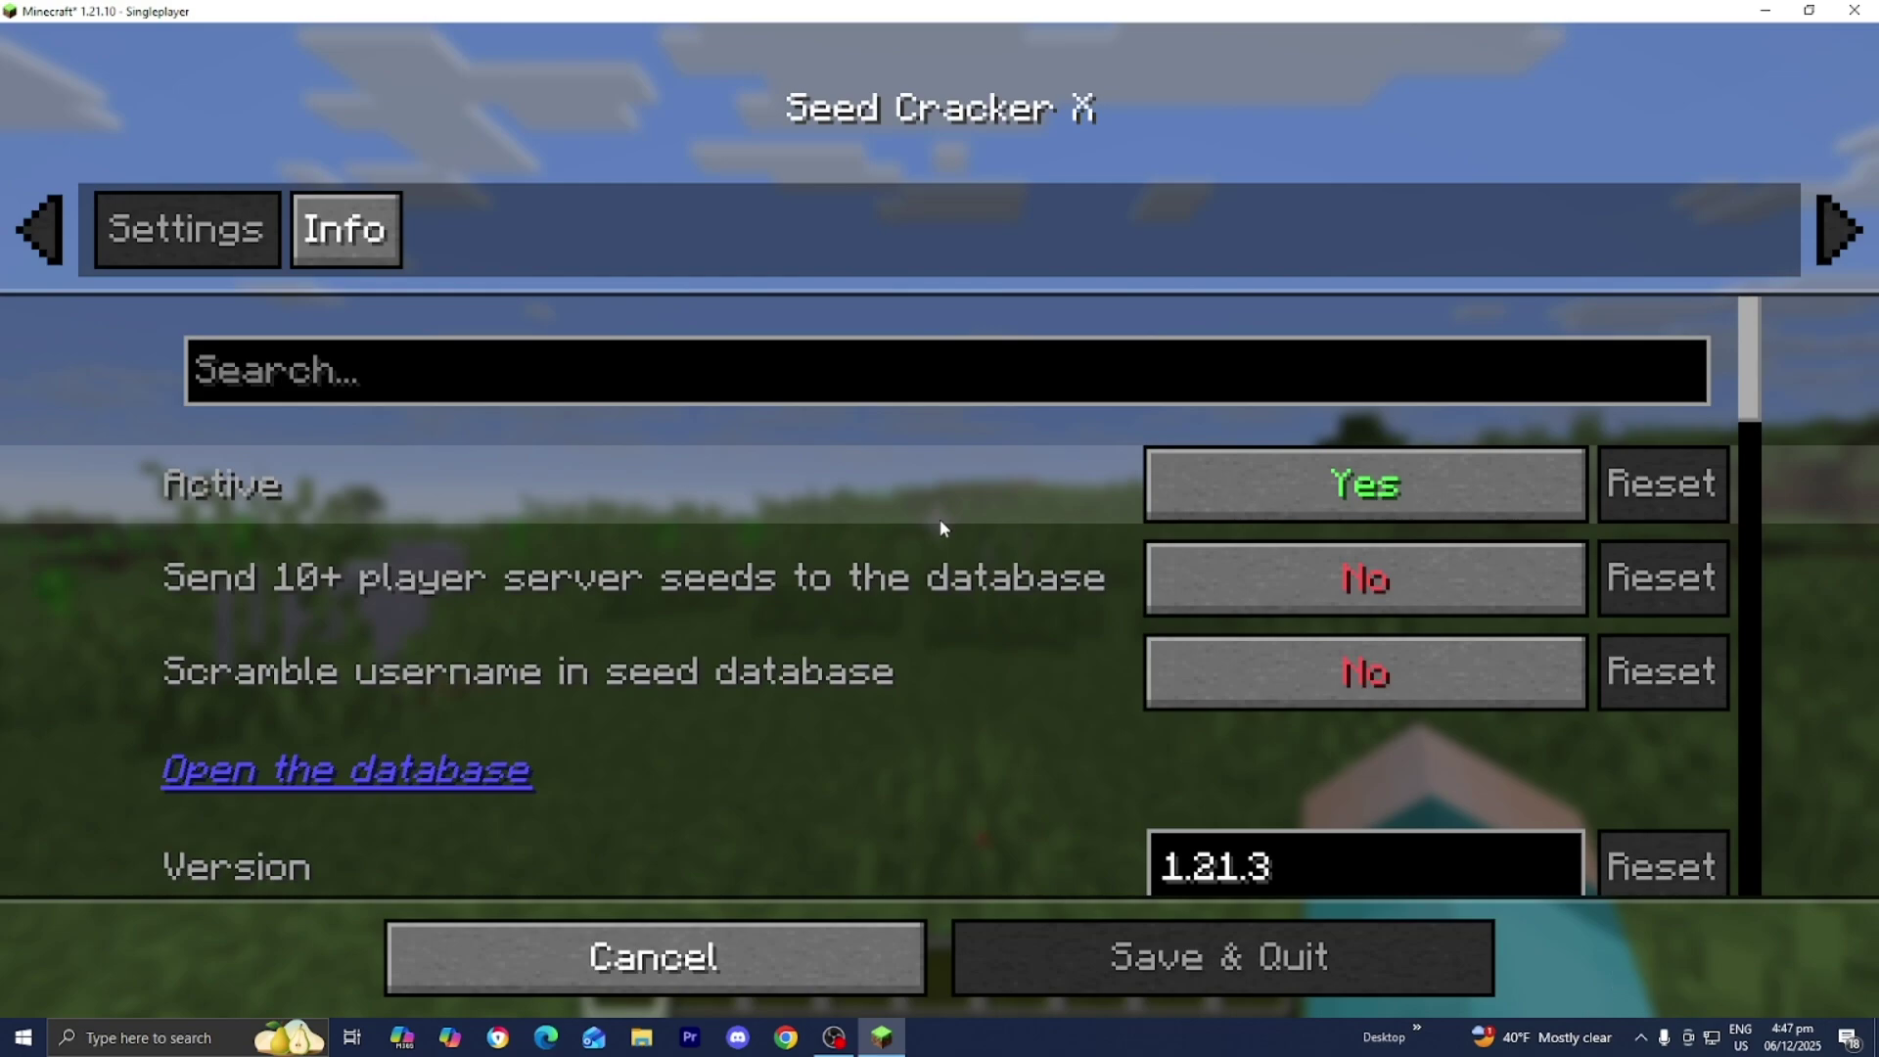
Examine the version, render outline and finder toggle options in the Seed Cracker X settings, and leave without saving
scroll(832, 445, "down", 6)
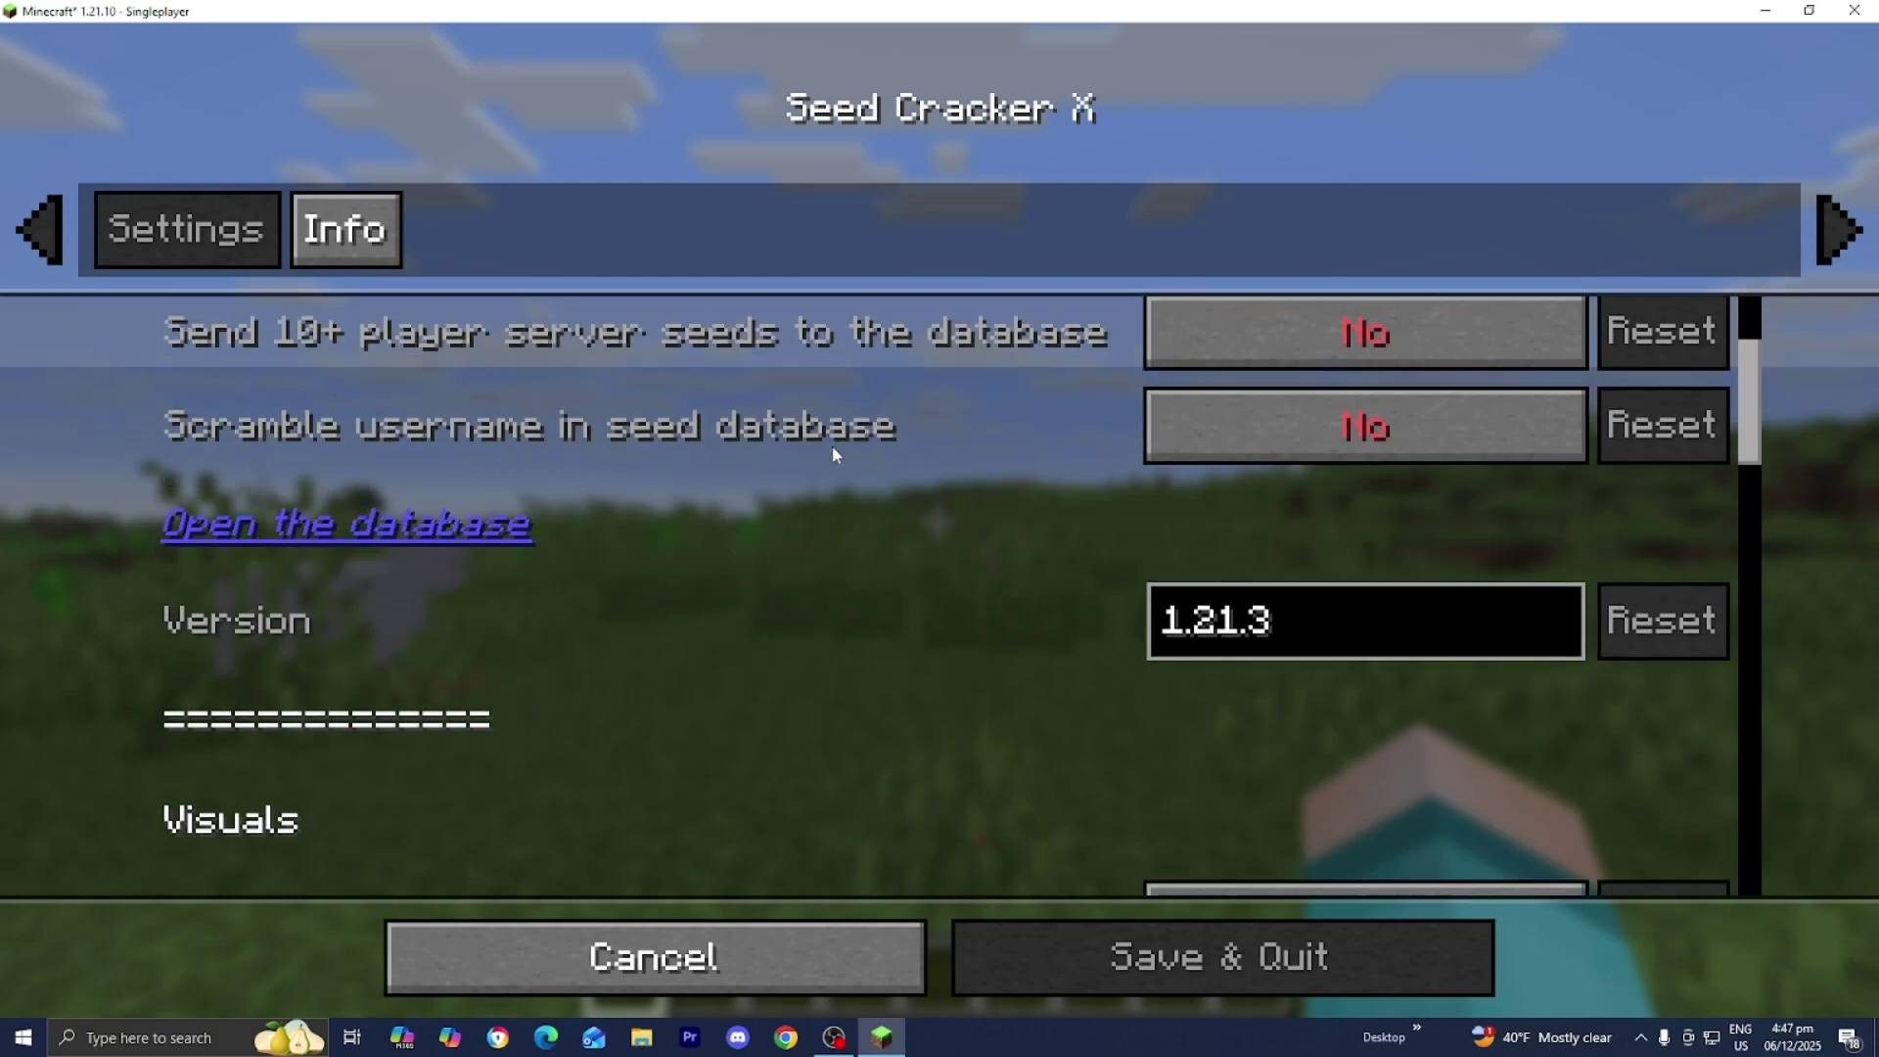
scroll(830, 443, "down", 4)
scroll(827, 439, "up", 3)
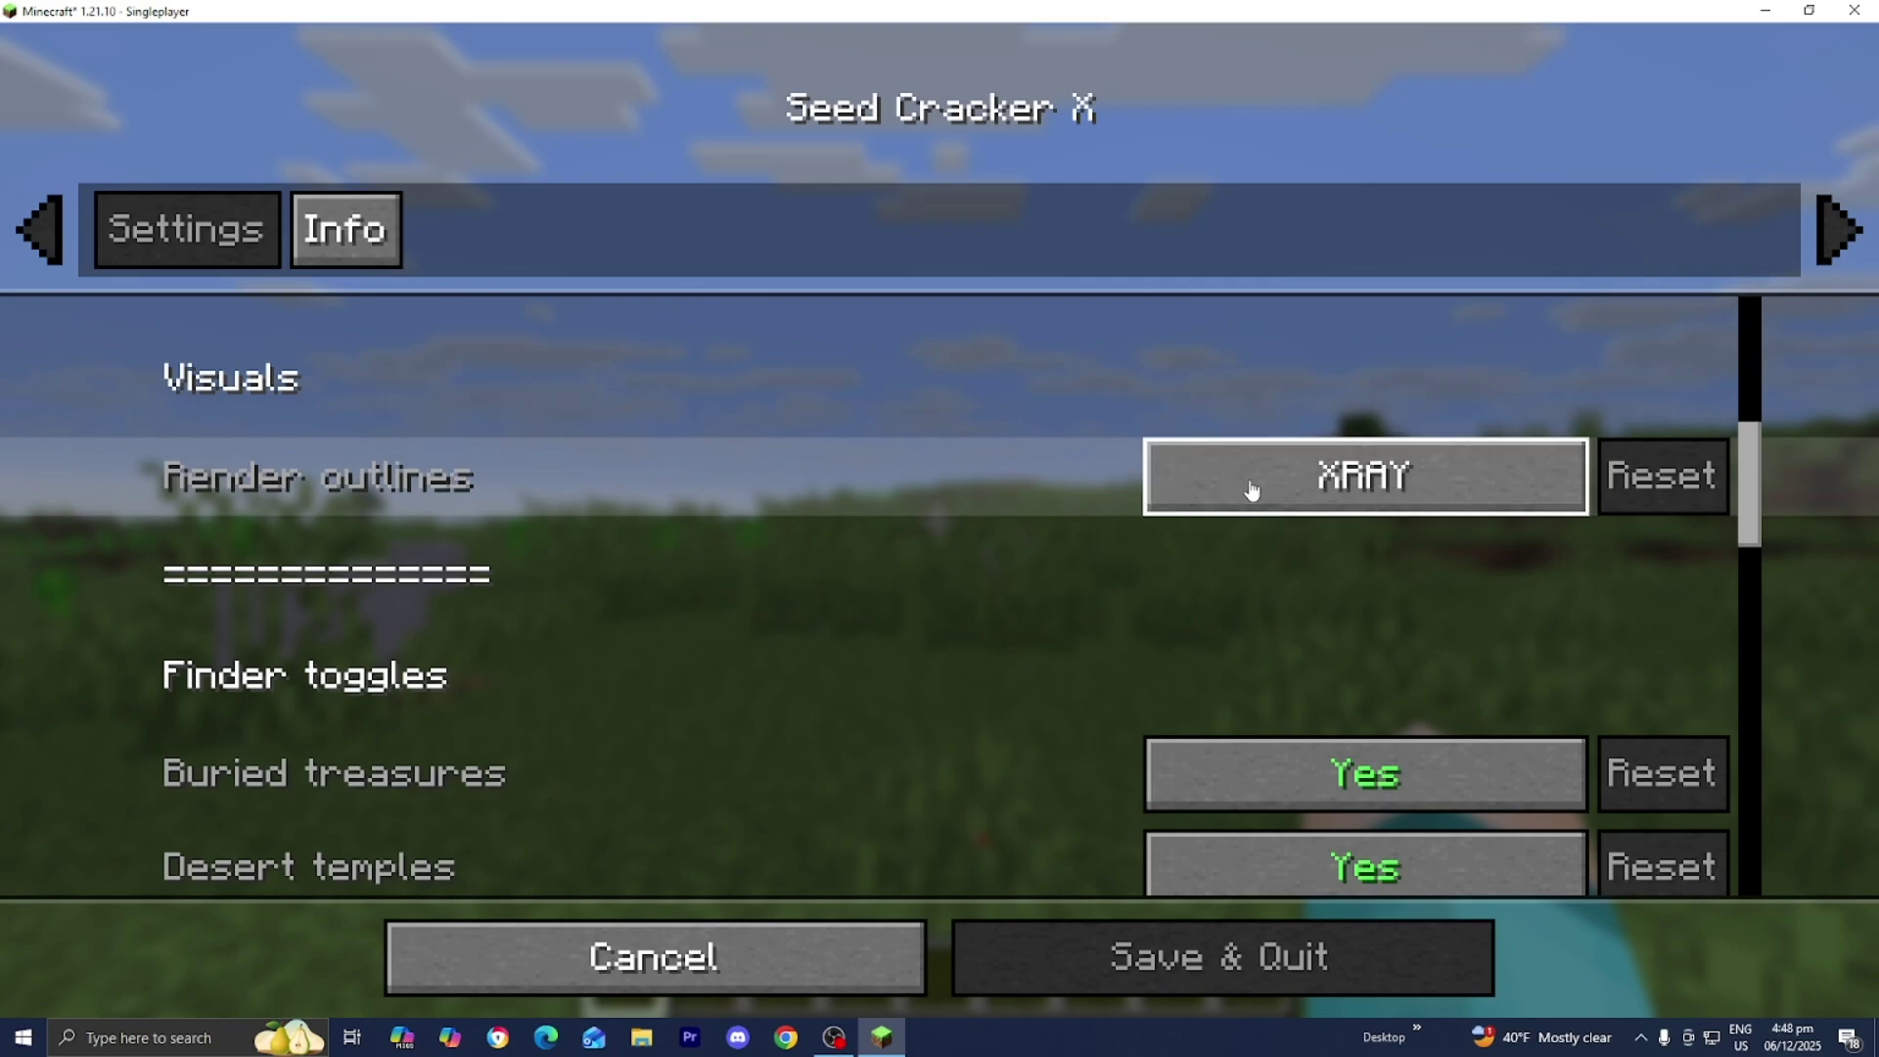
scroll(1008, 525, "down", 12)
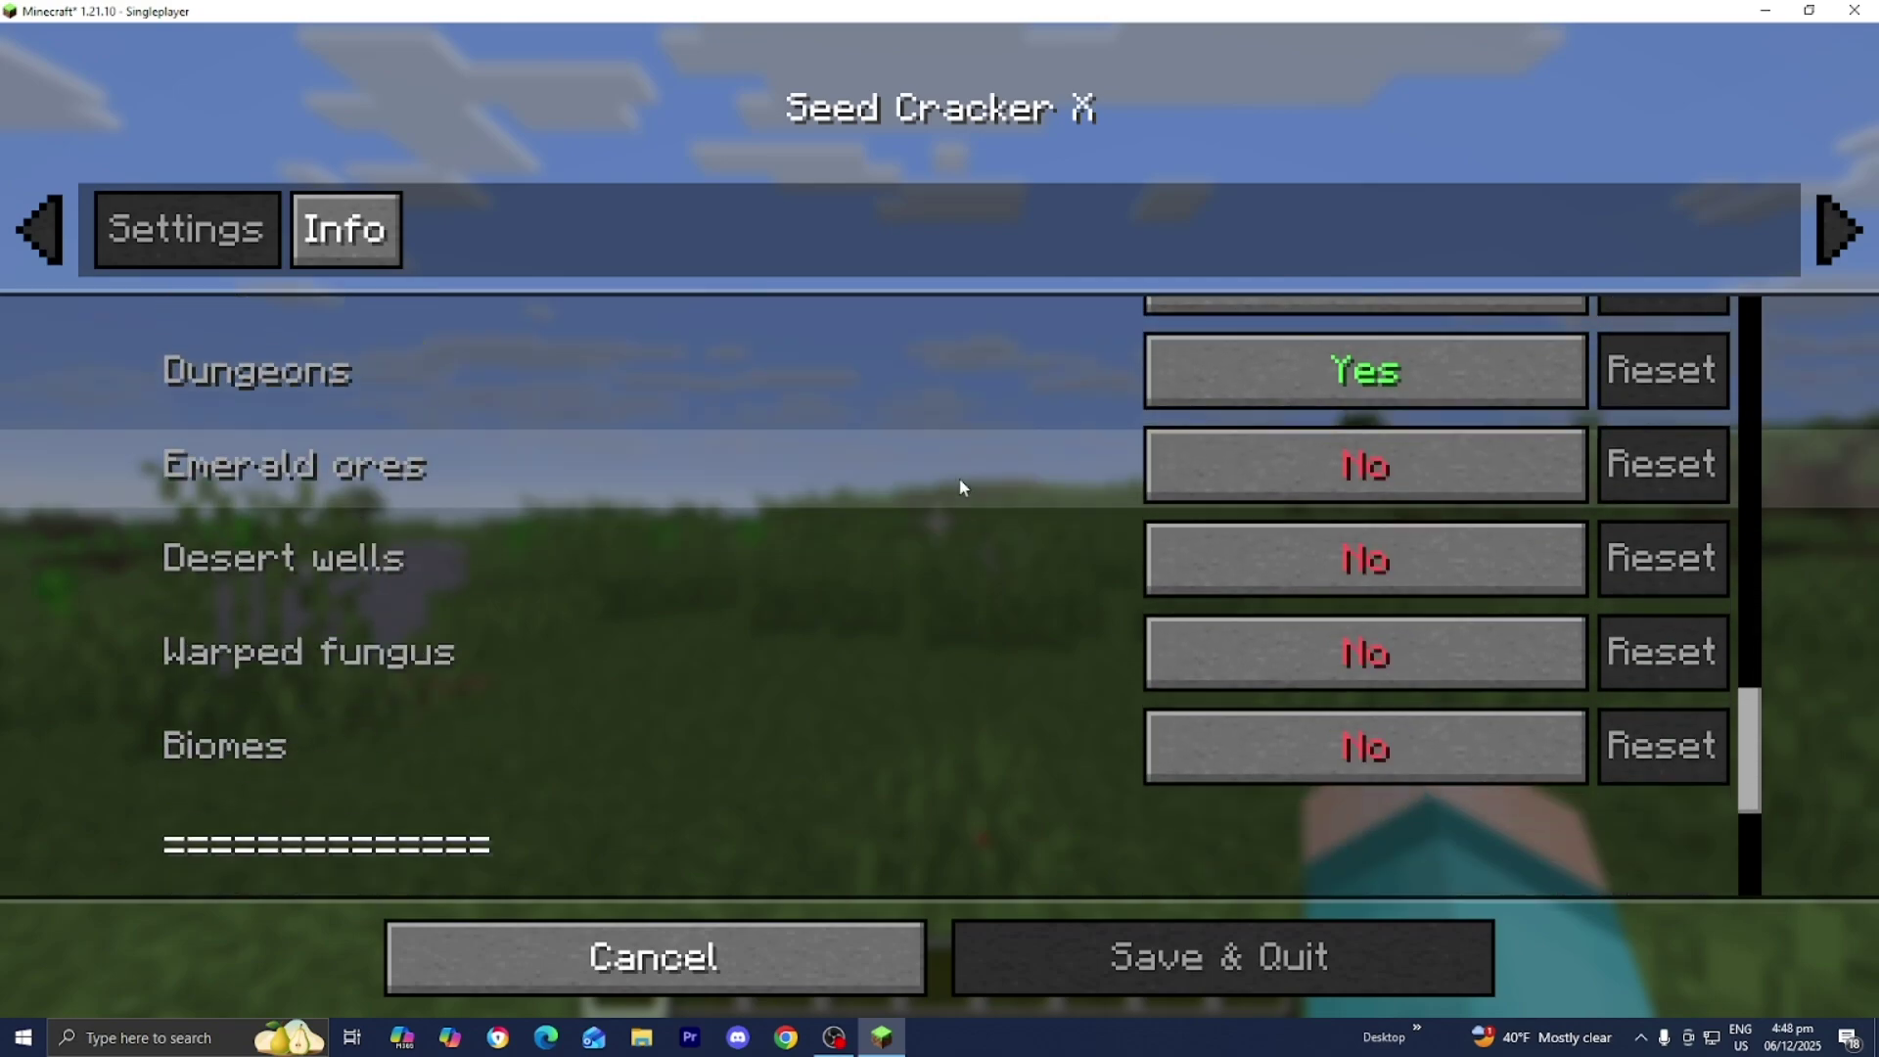
scroll(959, 486, "up", 1)
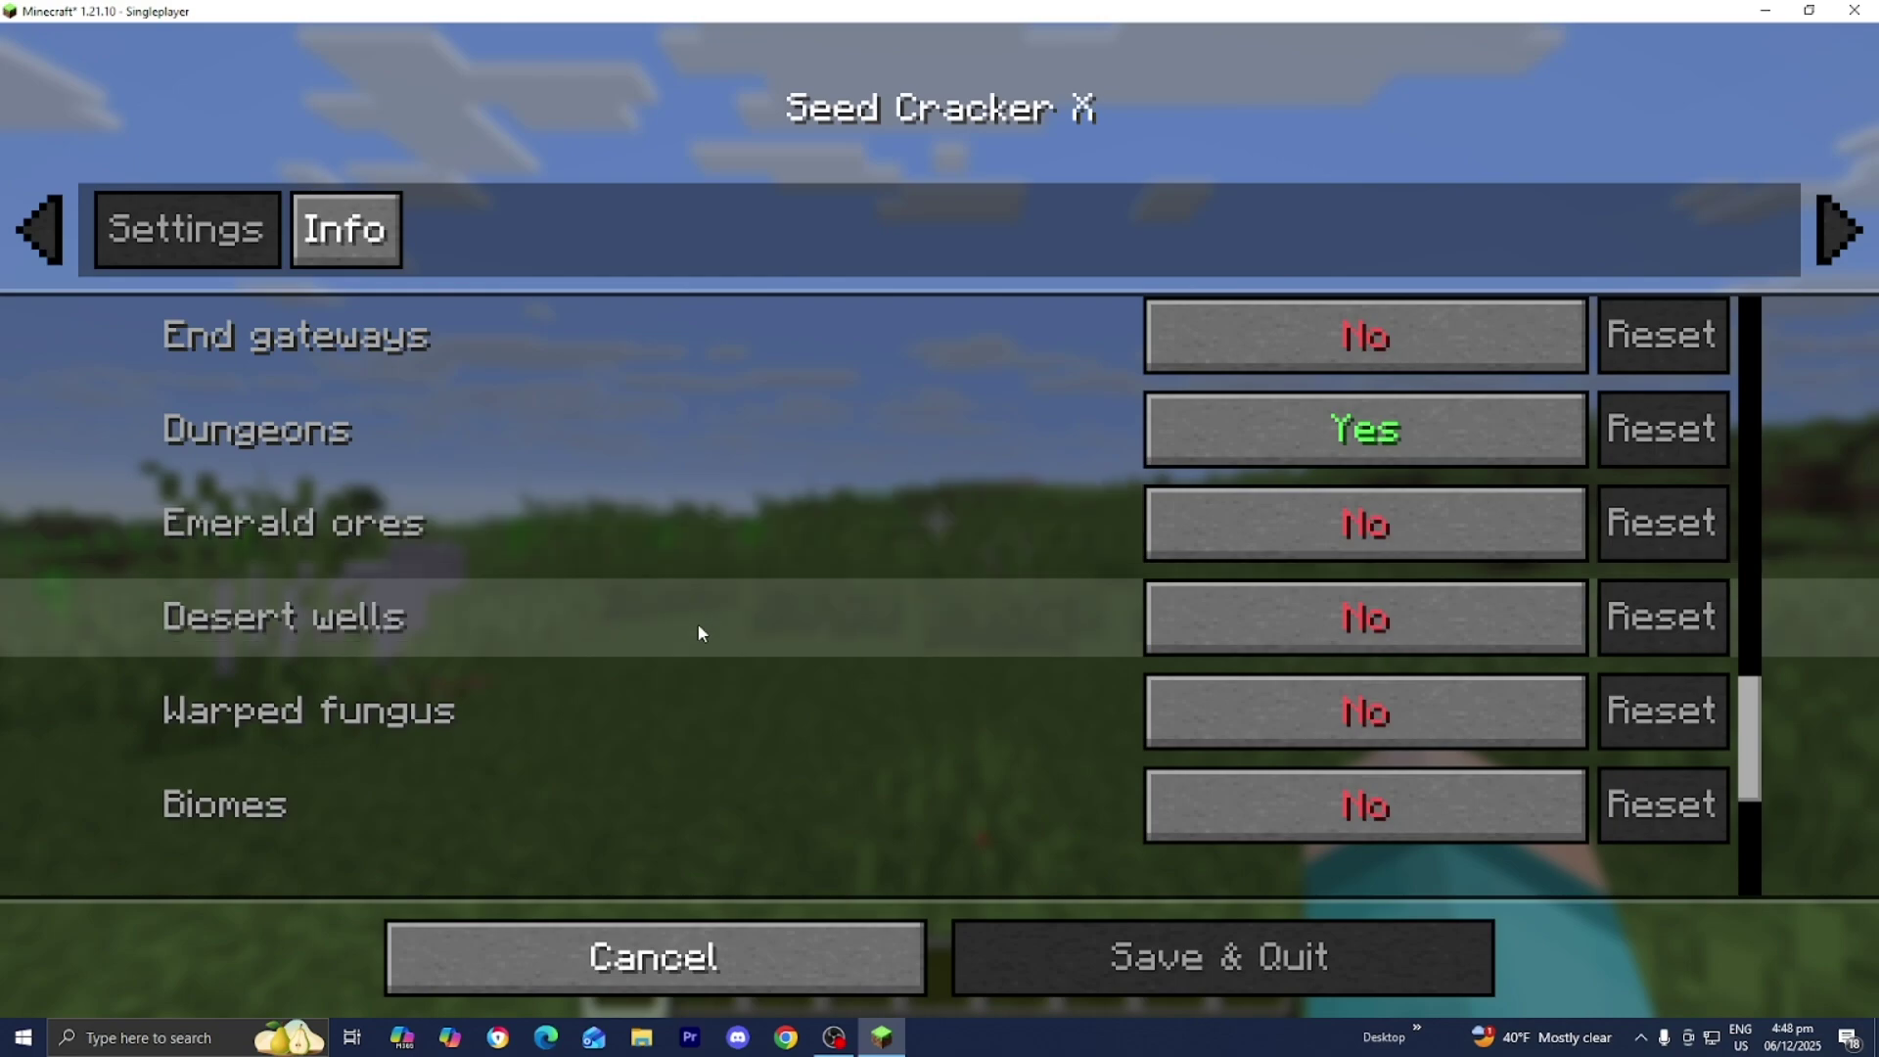
scroll(641, 627, "up", 4)
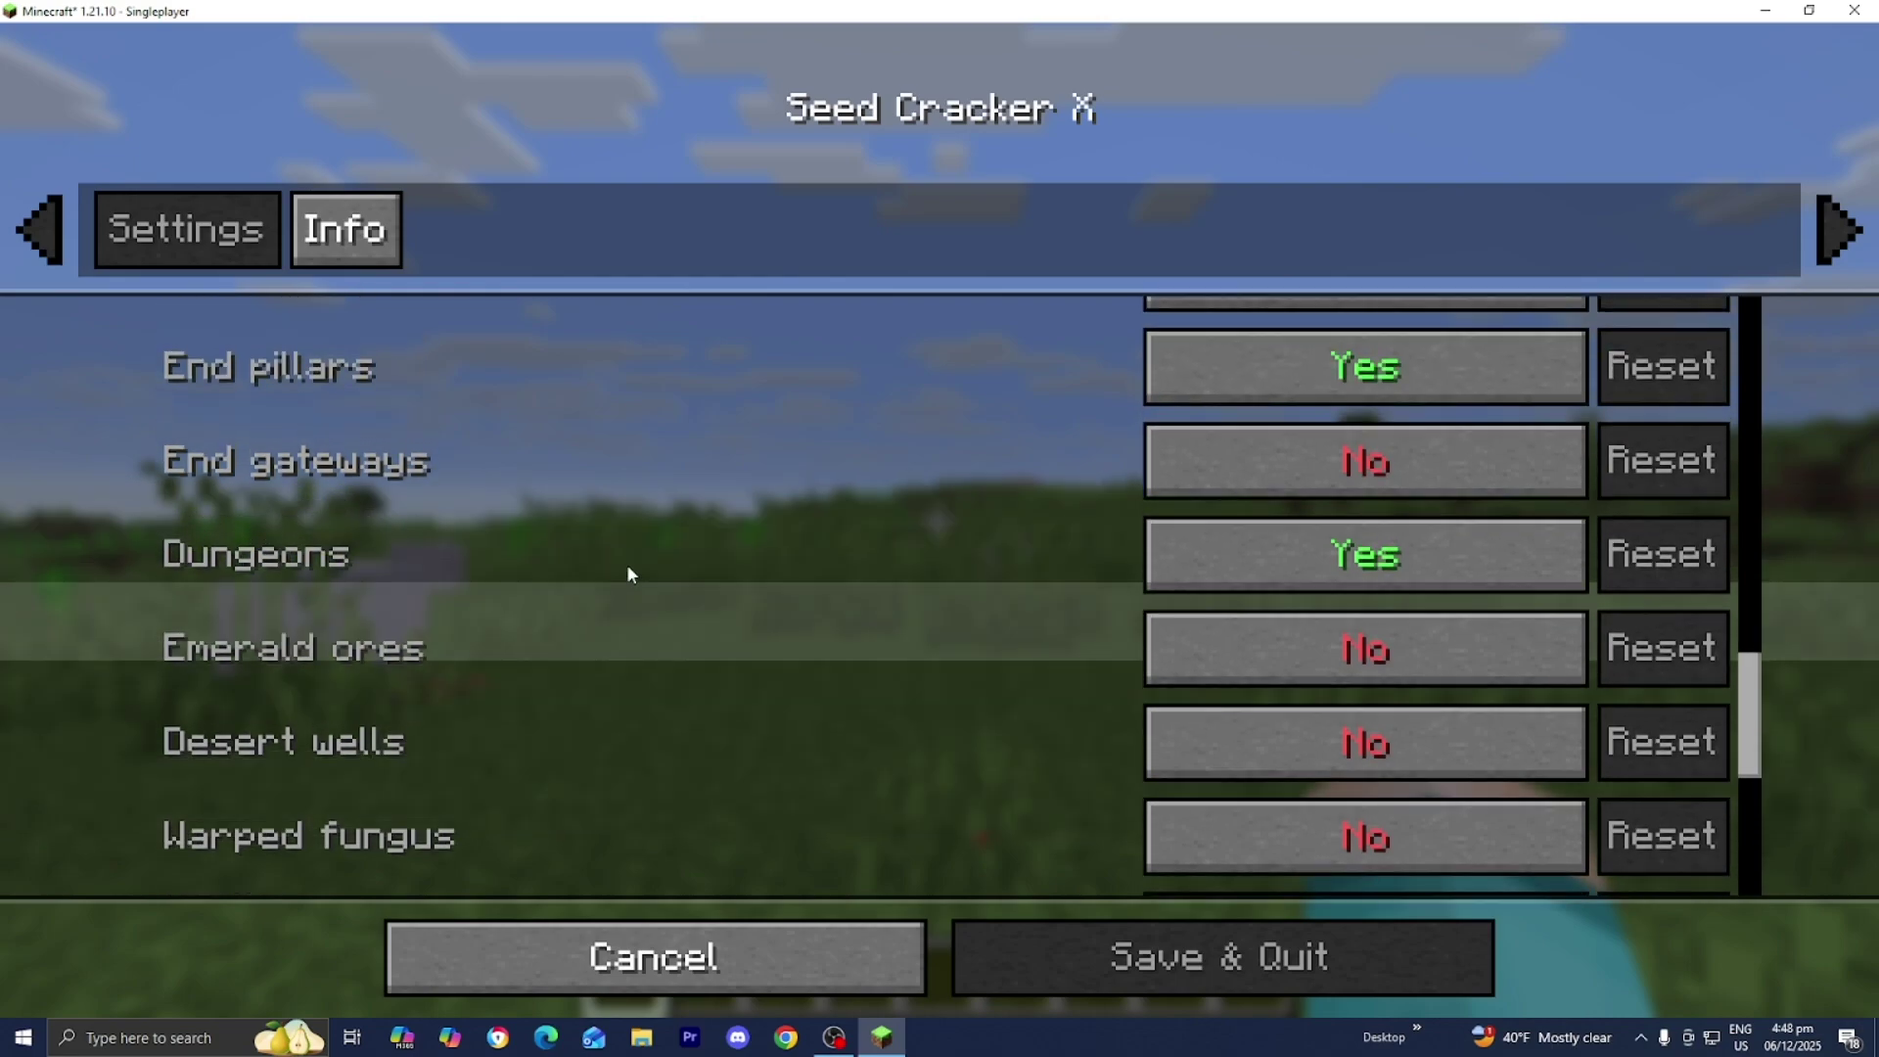
scroll(656, 431, "up", 20)
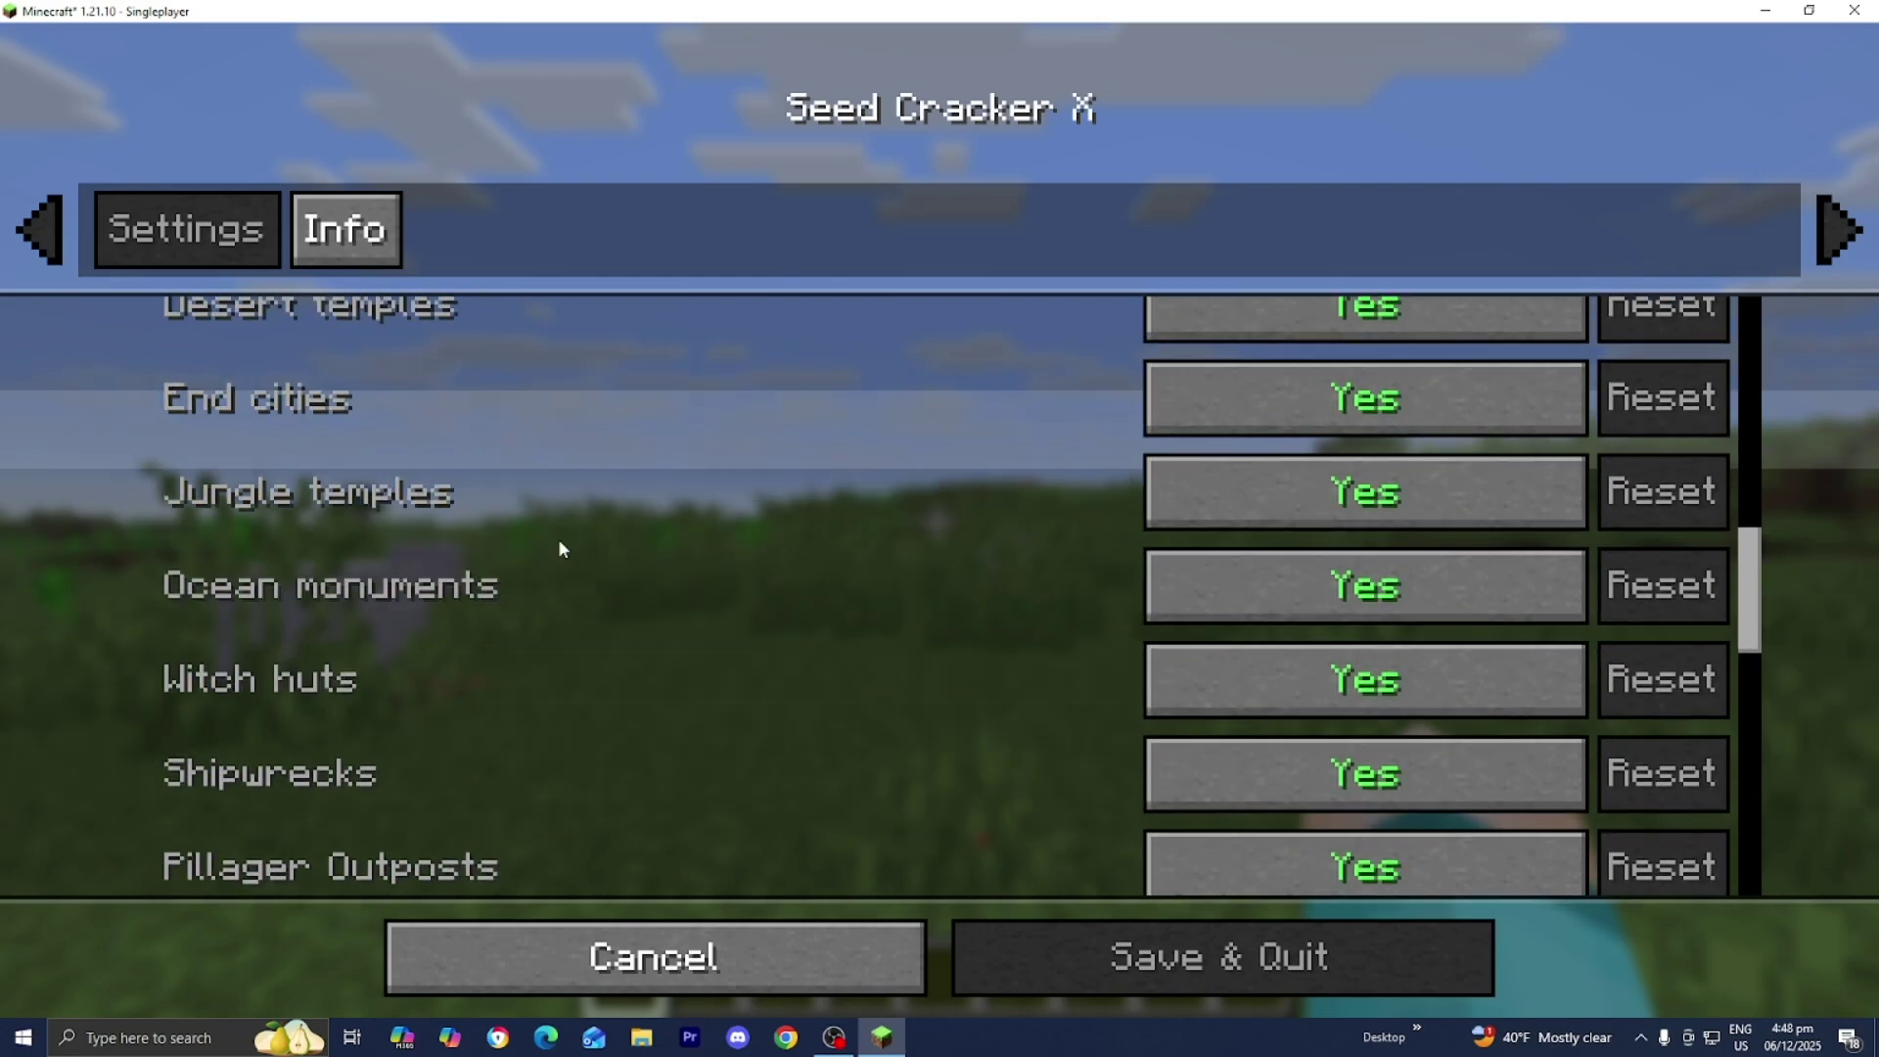
left_click(682, 956)
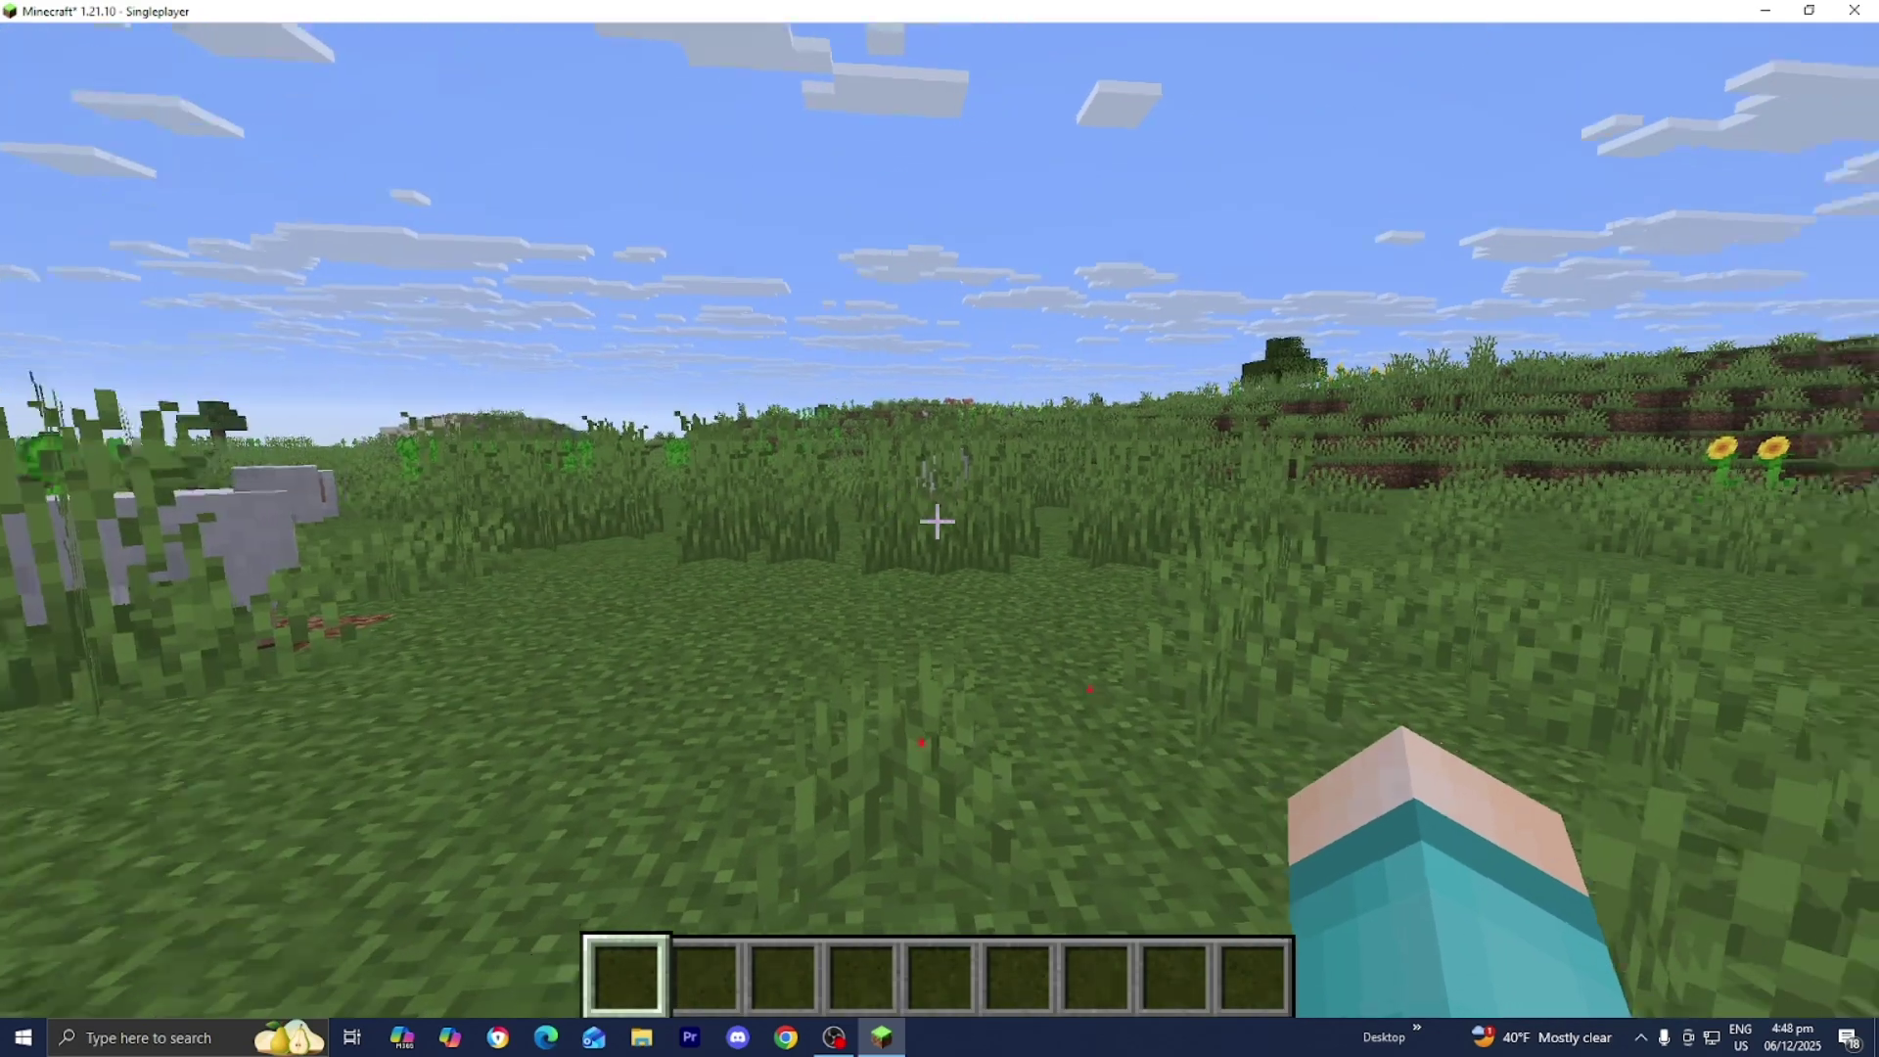
Turn the seed cracker on with the chat command /seedcracker cracker ON
key("w")
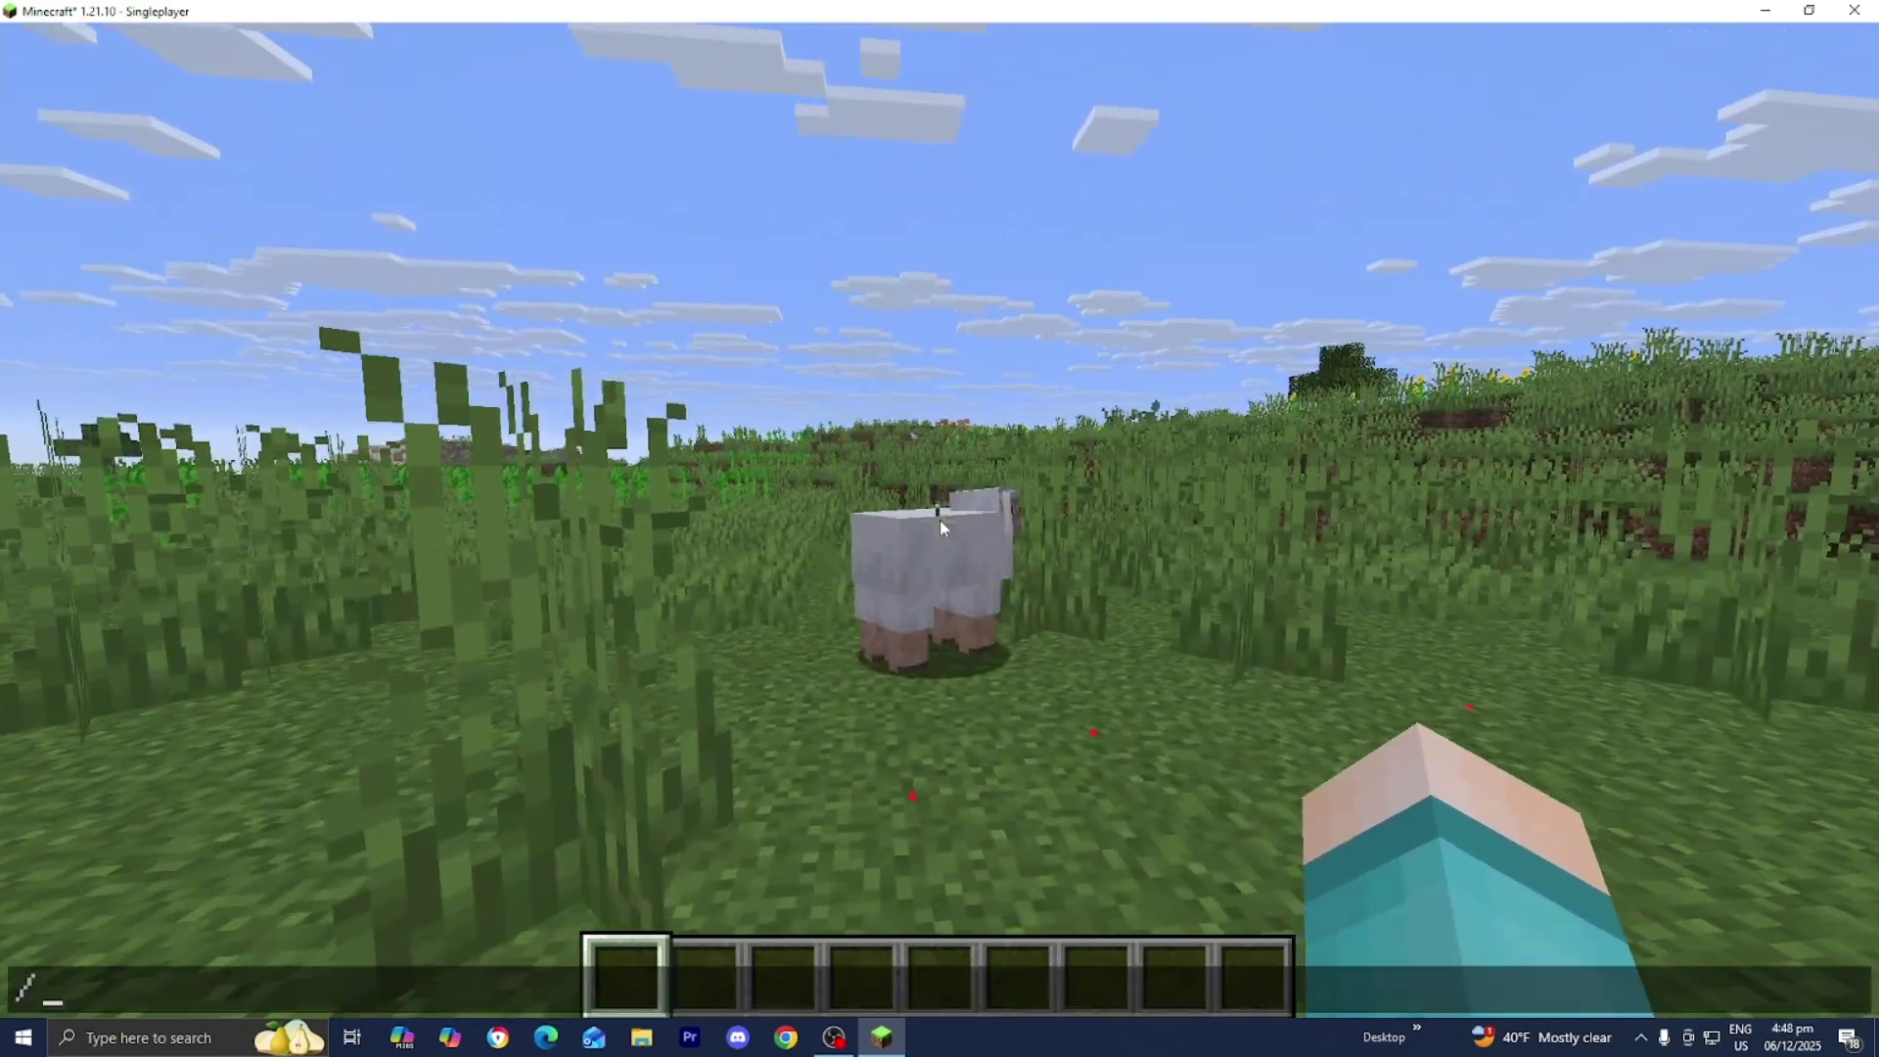
key("slash")
type("seedcracker")
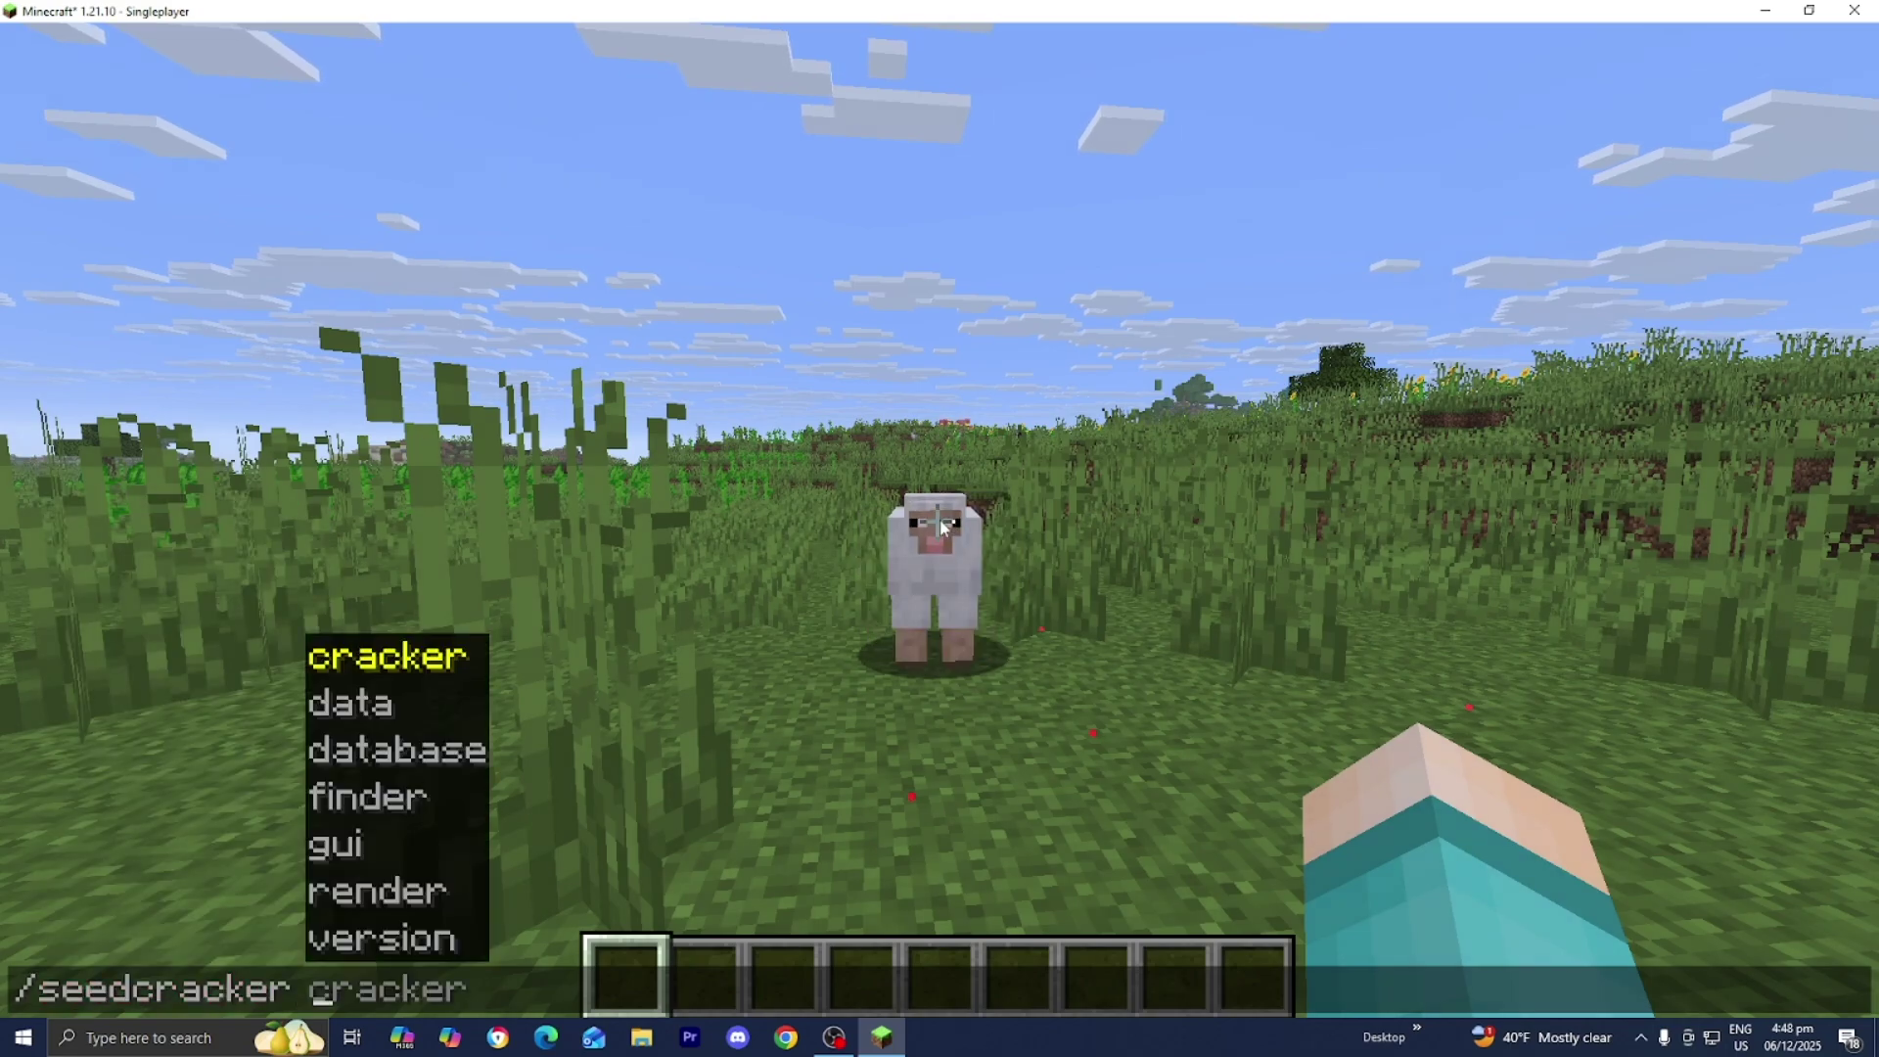
type("crac")
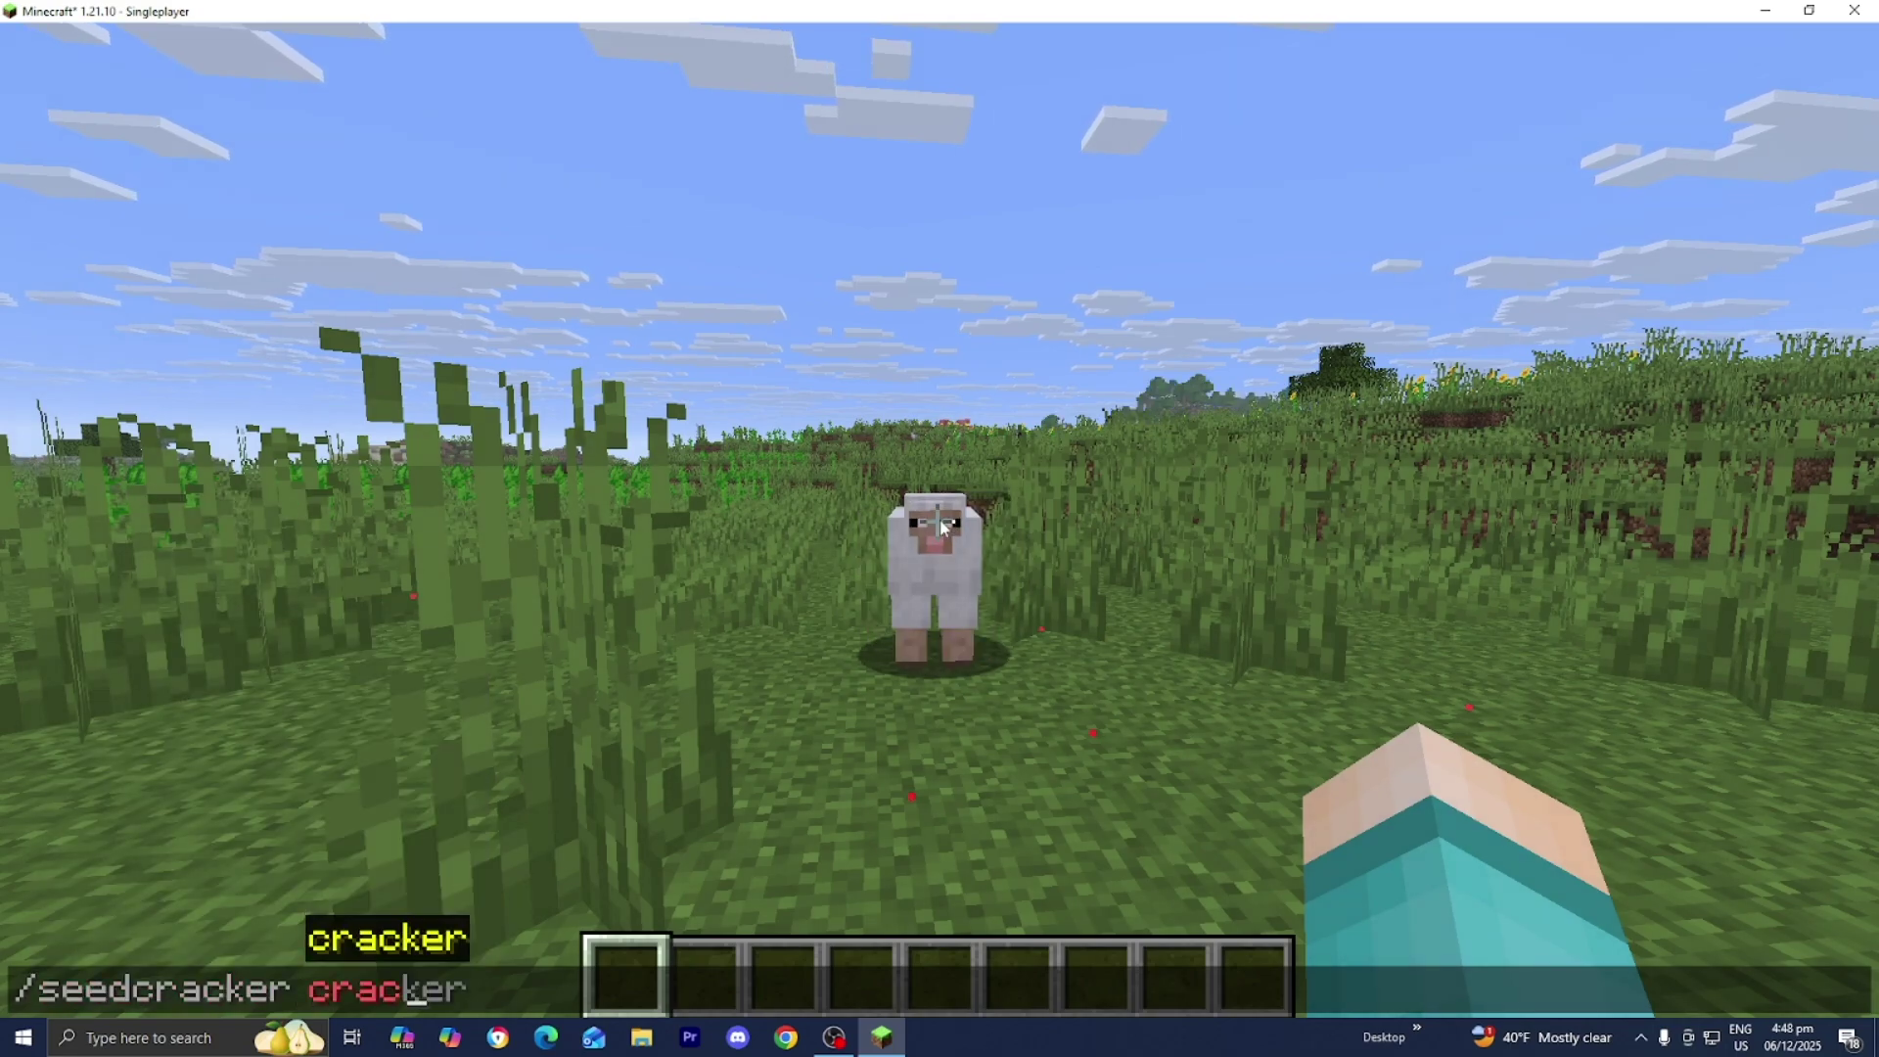
type("ON")
key("Return")
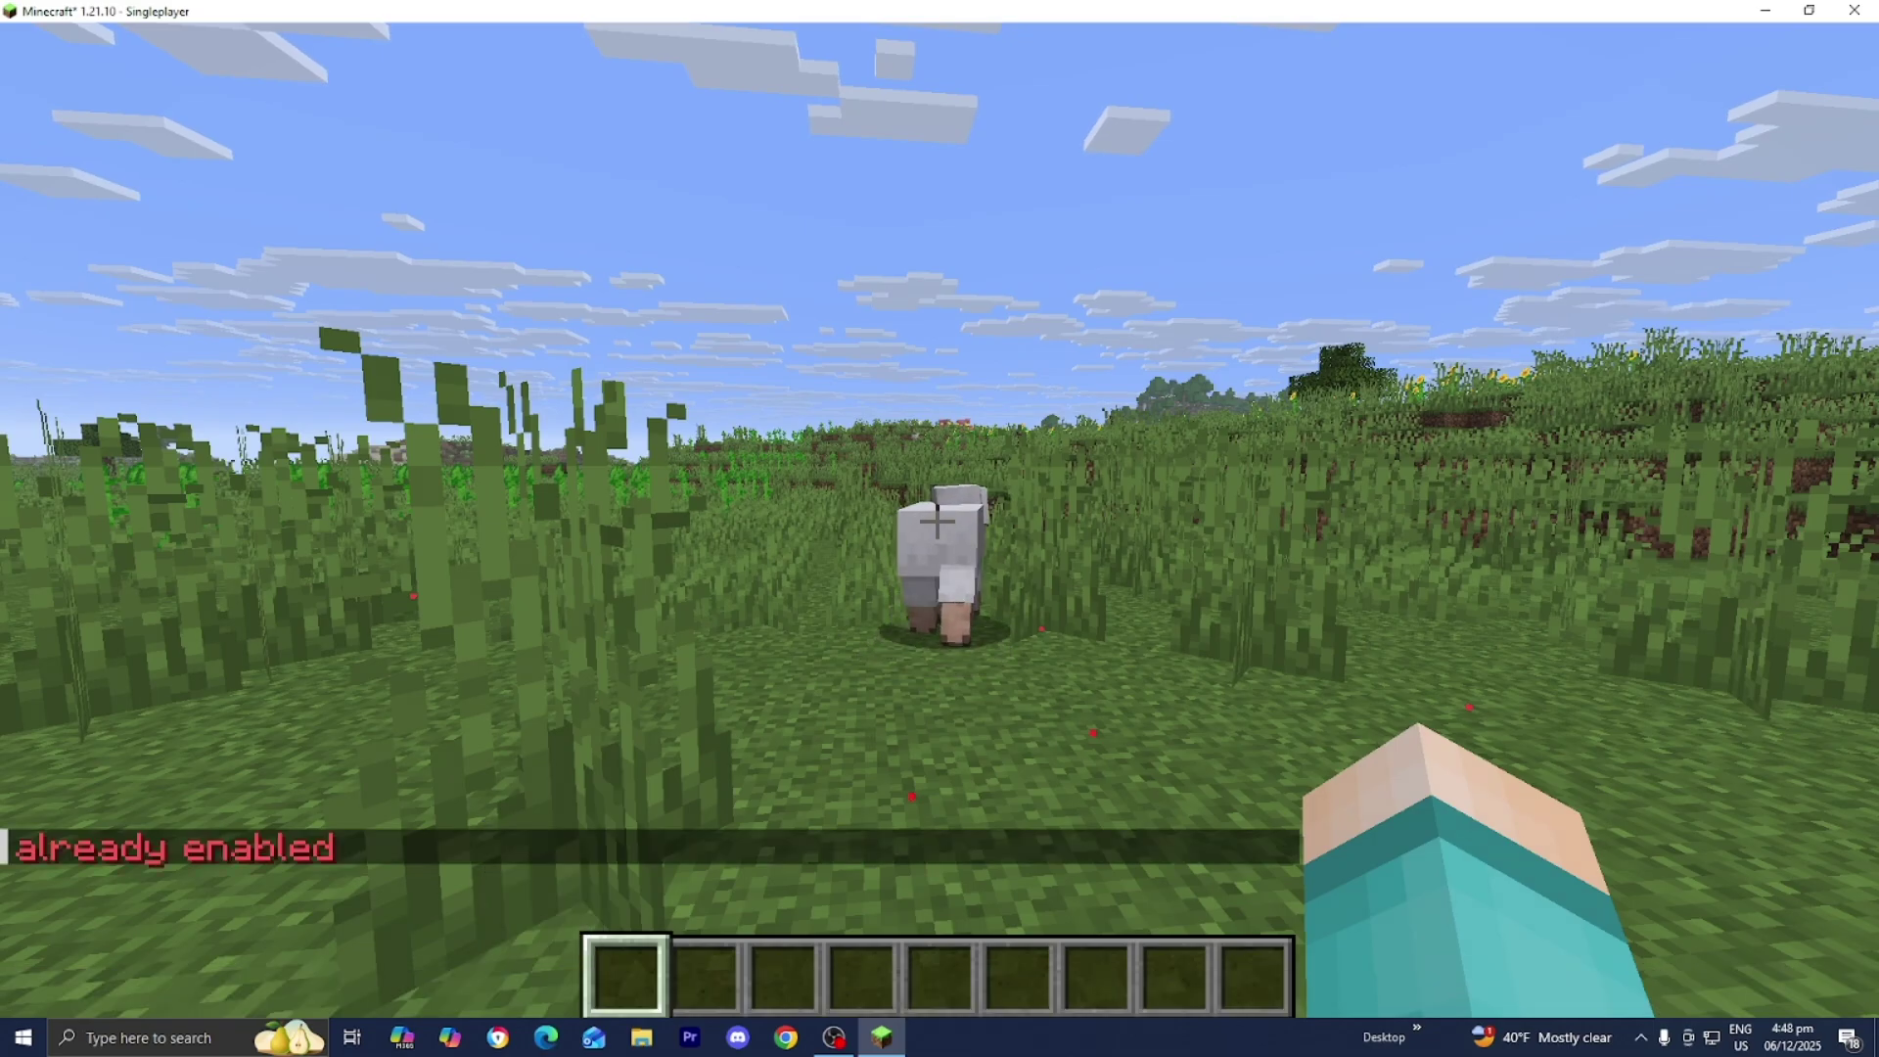
Fly over the plains and along the river in search of structures outlined by the seed cracker
key("w")
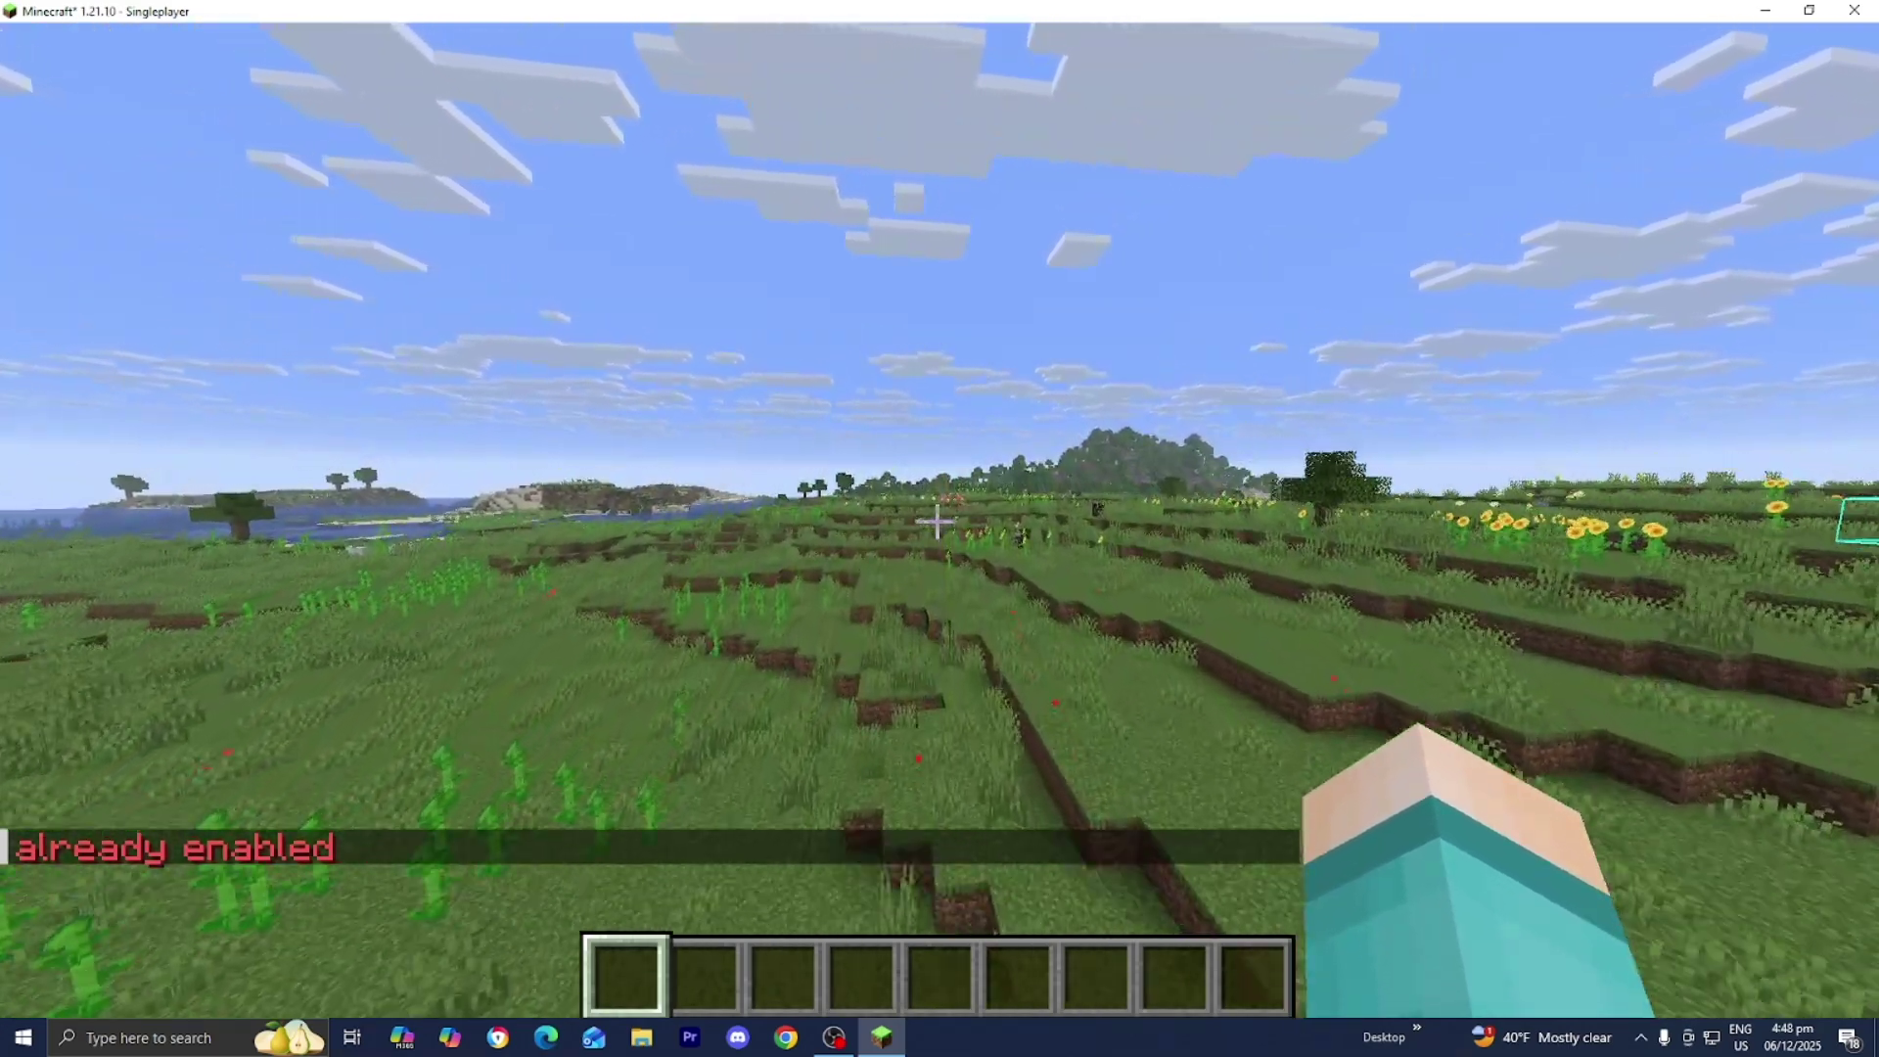
key("w")
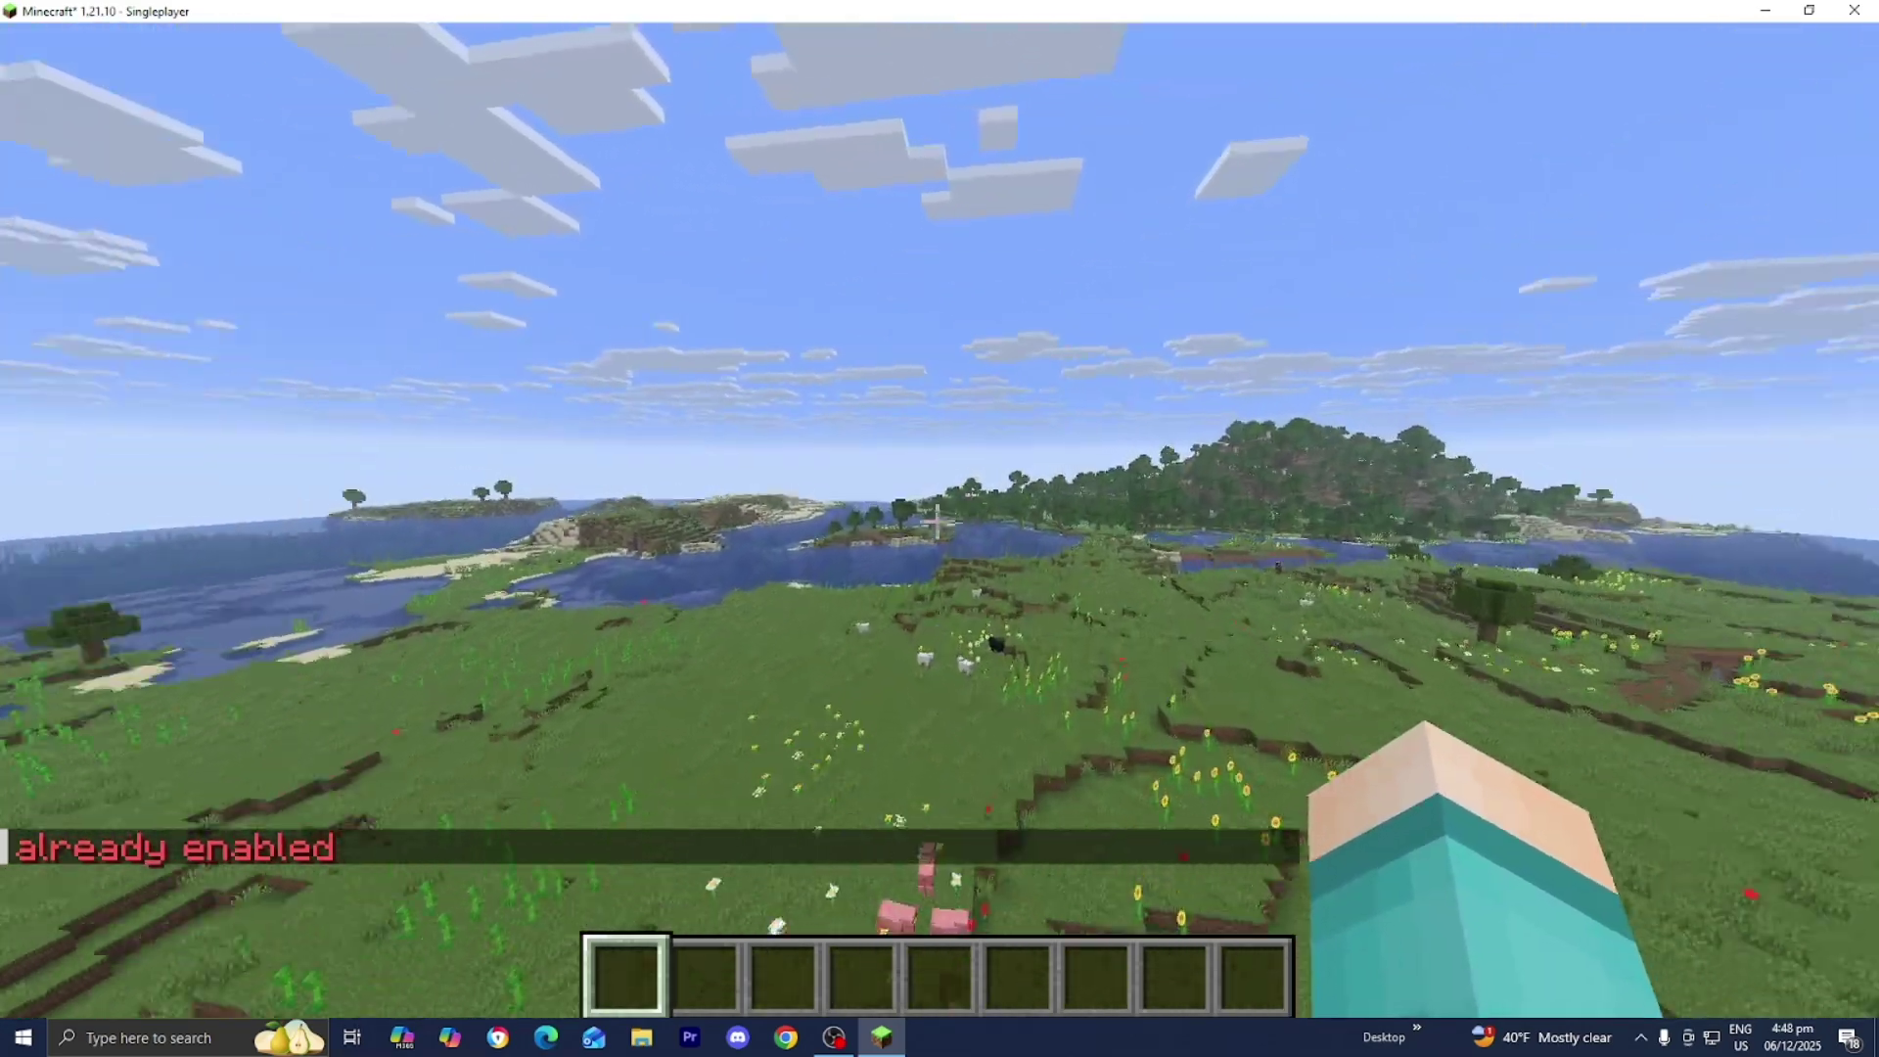
key("w")
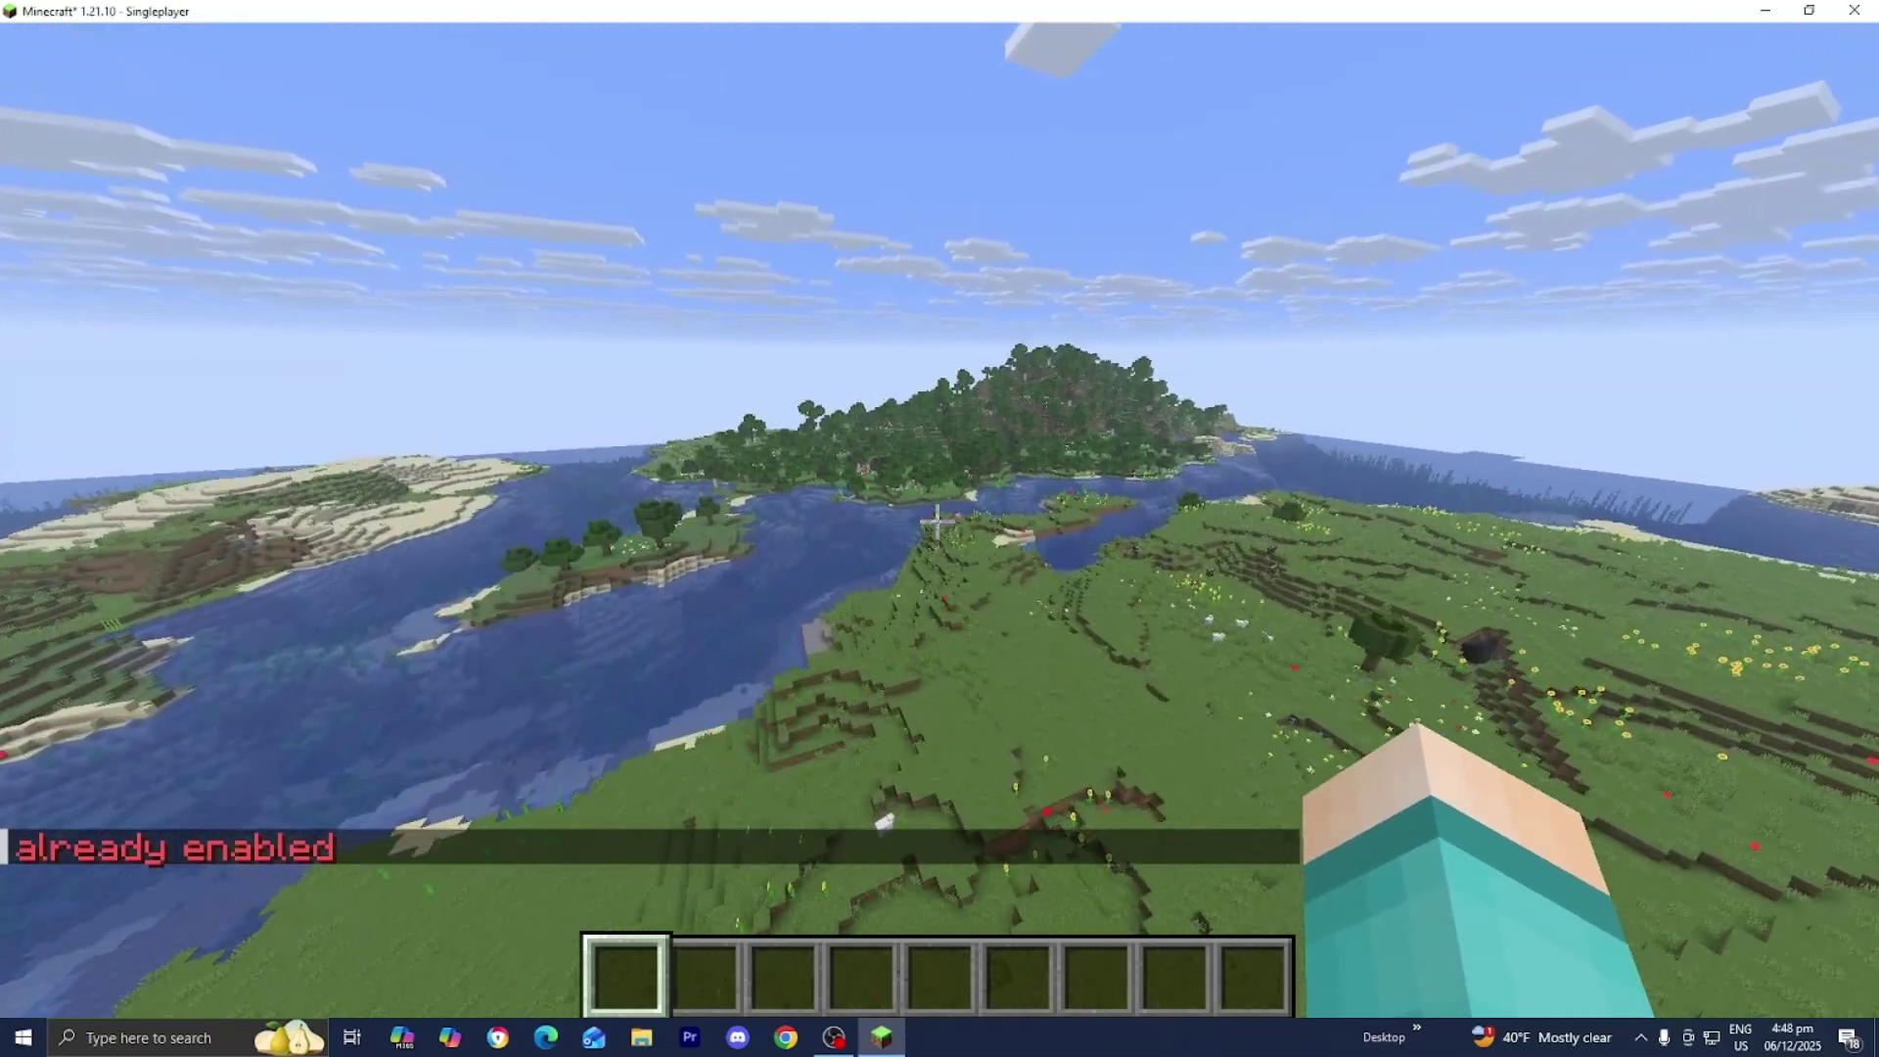
key("w")
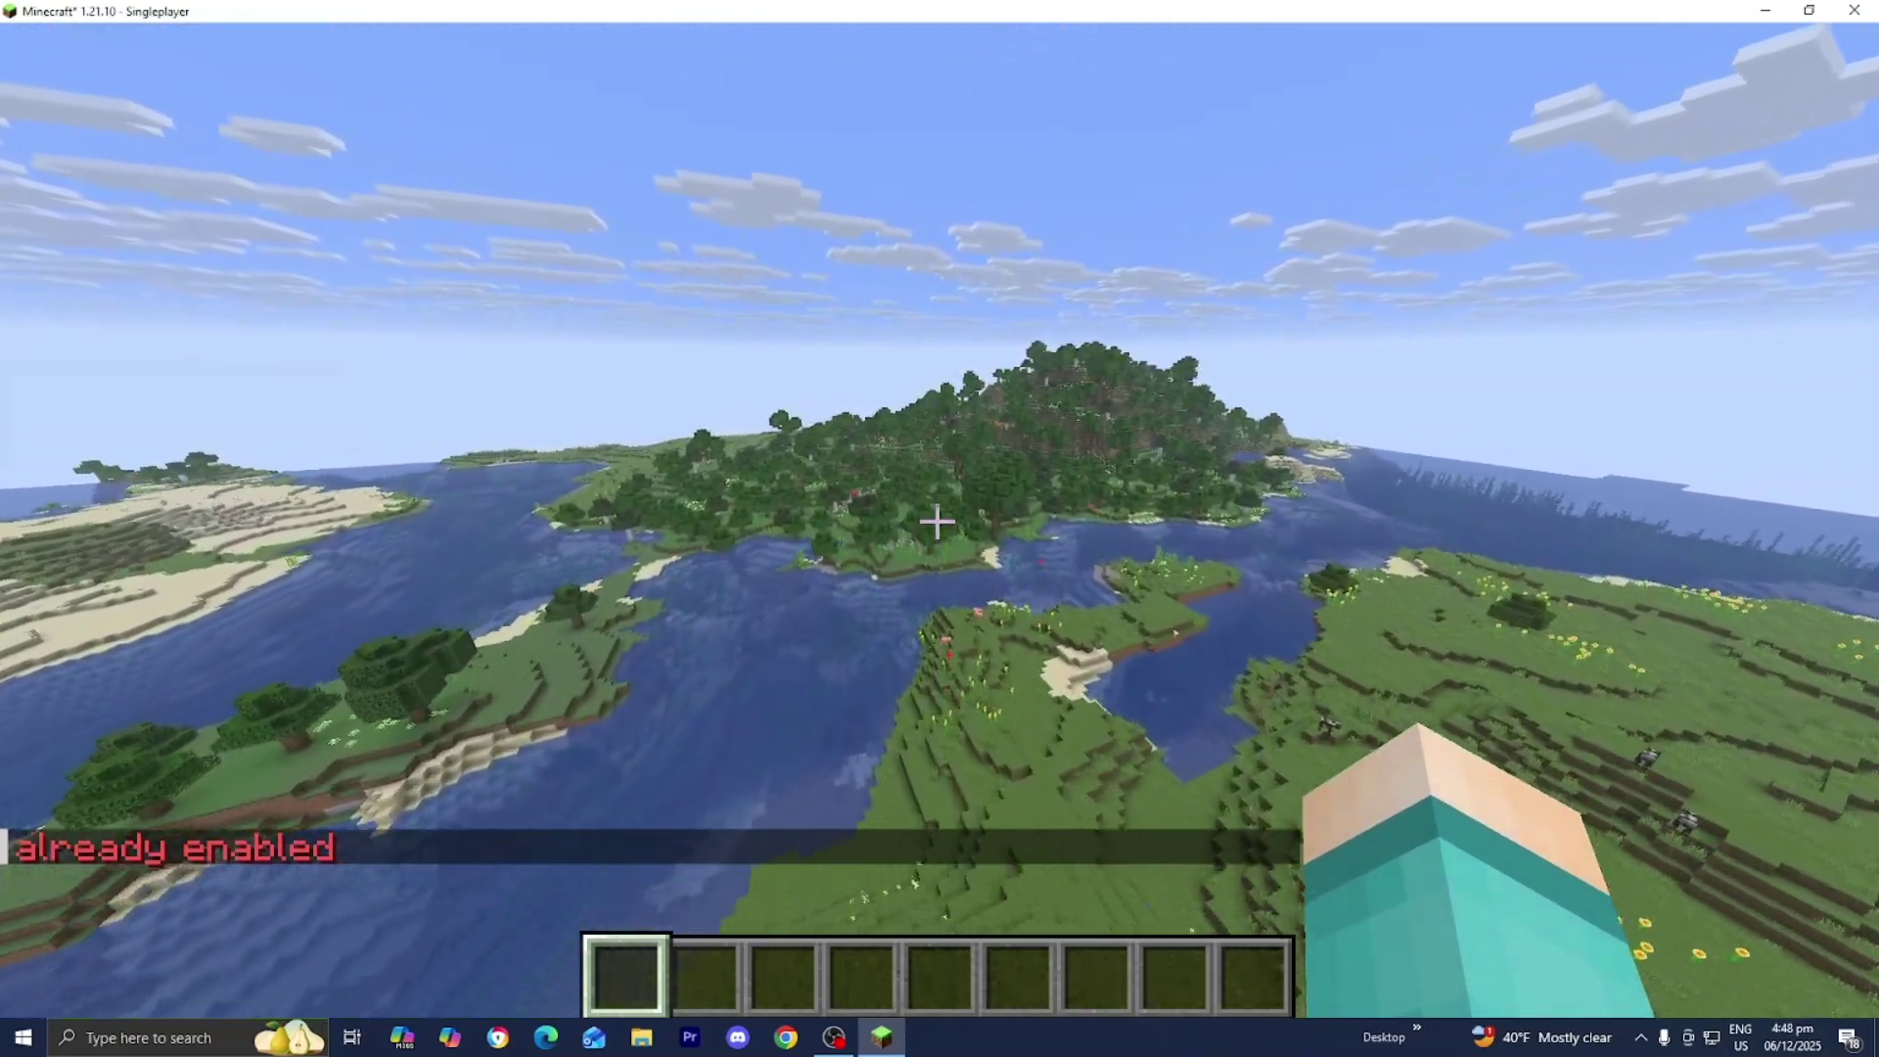
key("w")
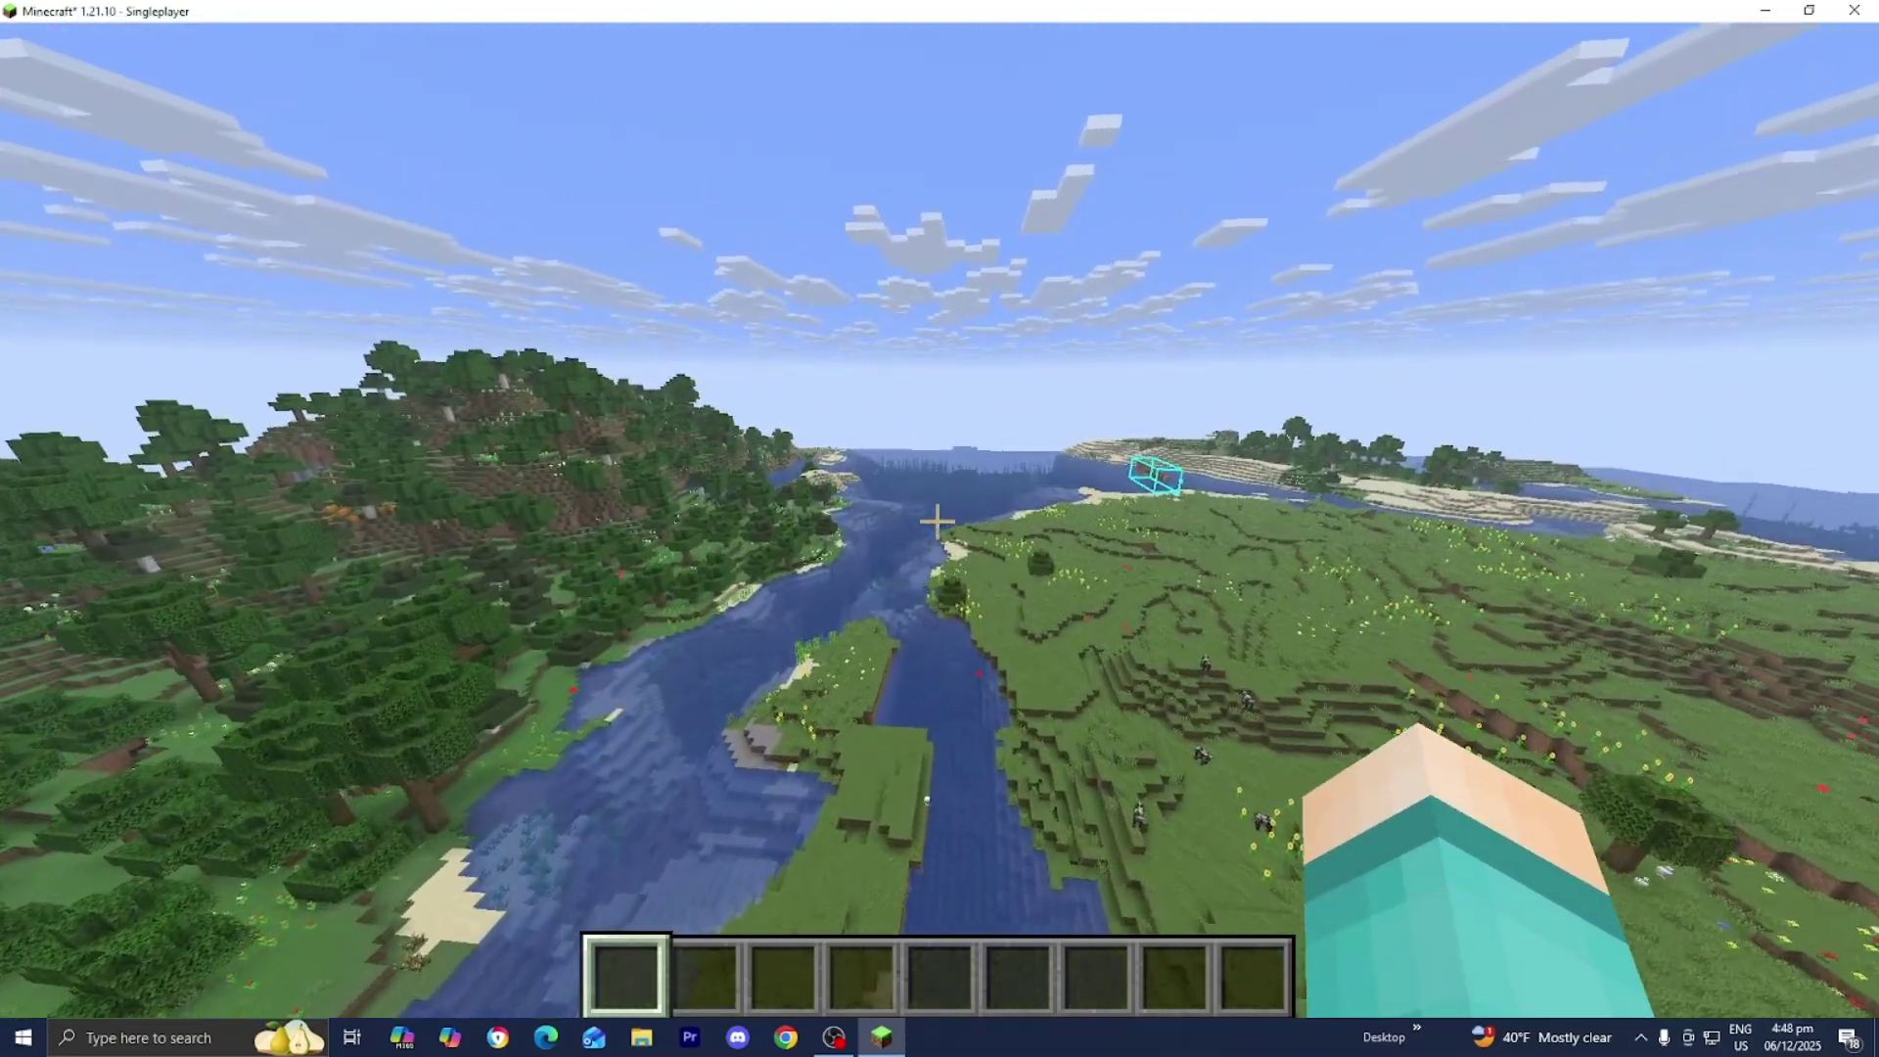
key("w")
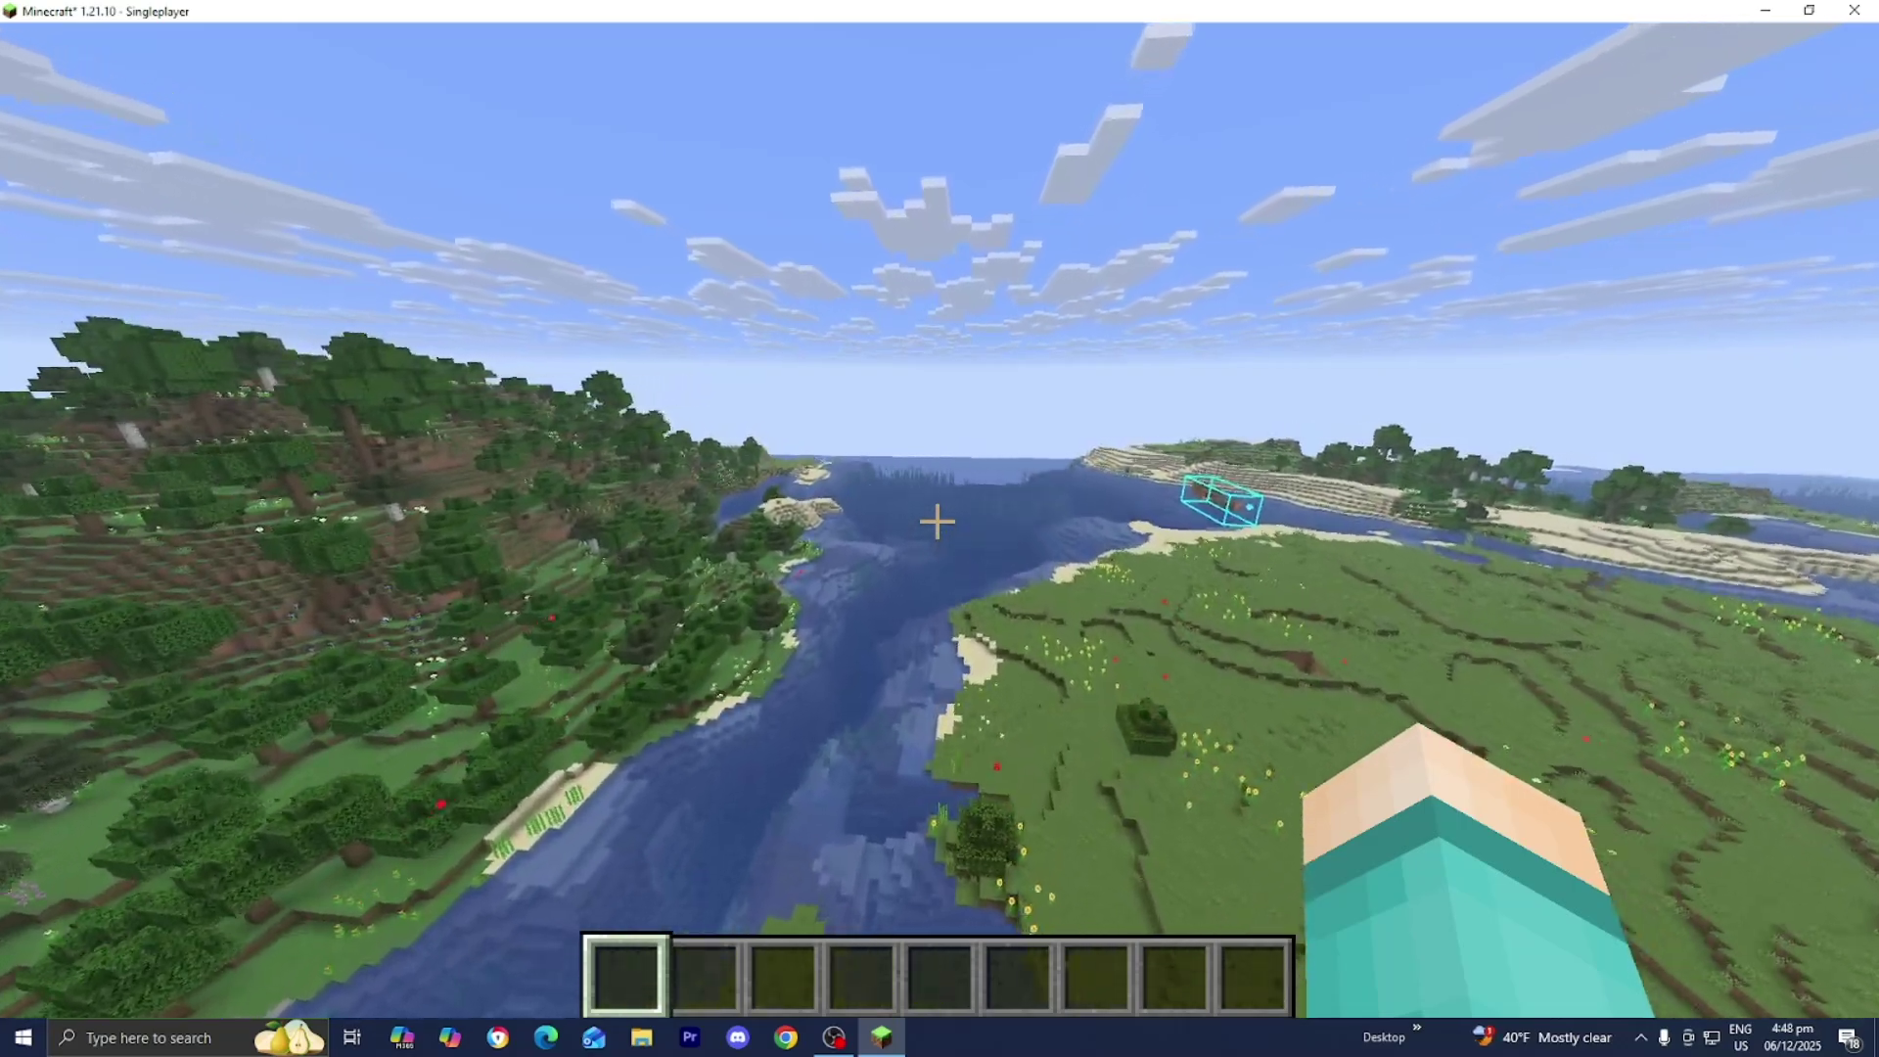
key("w")
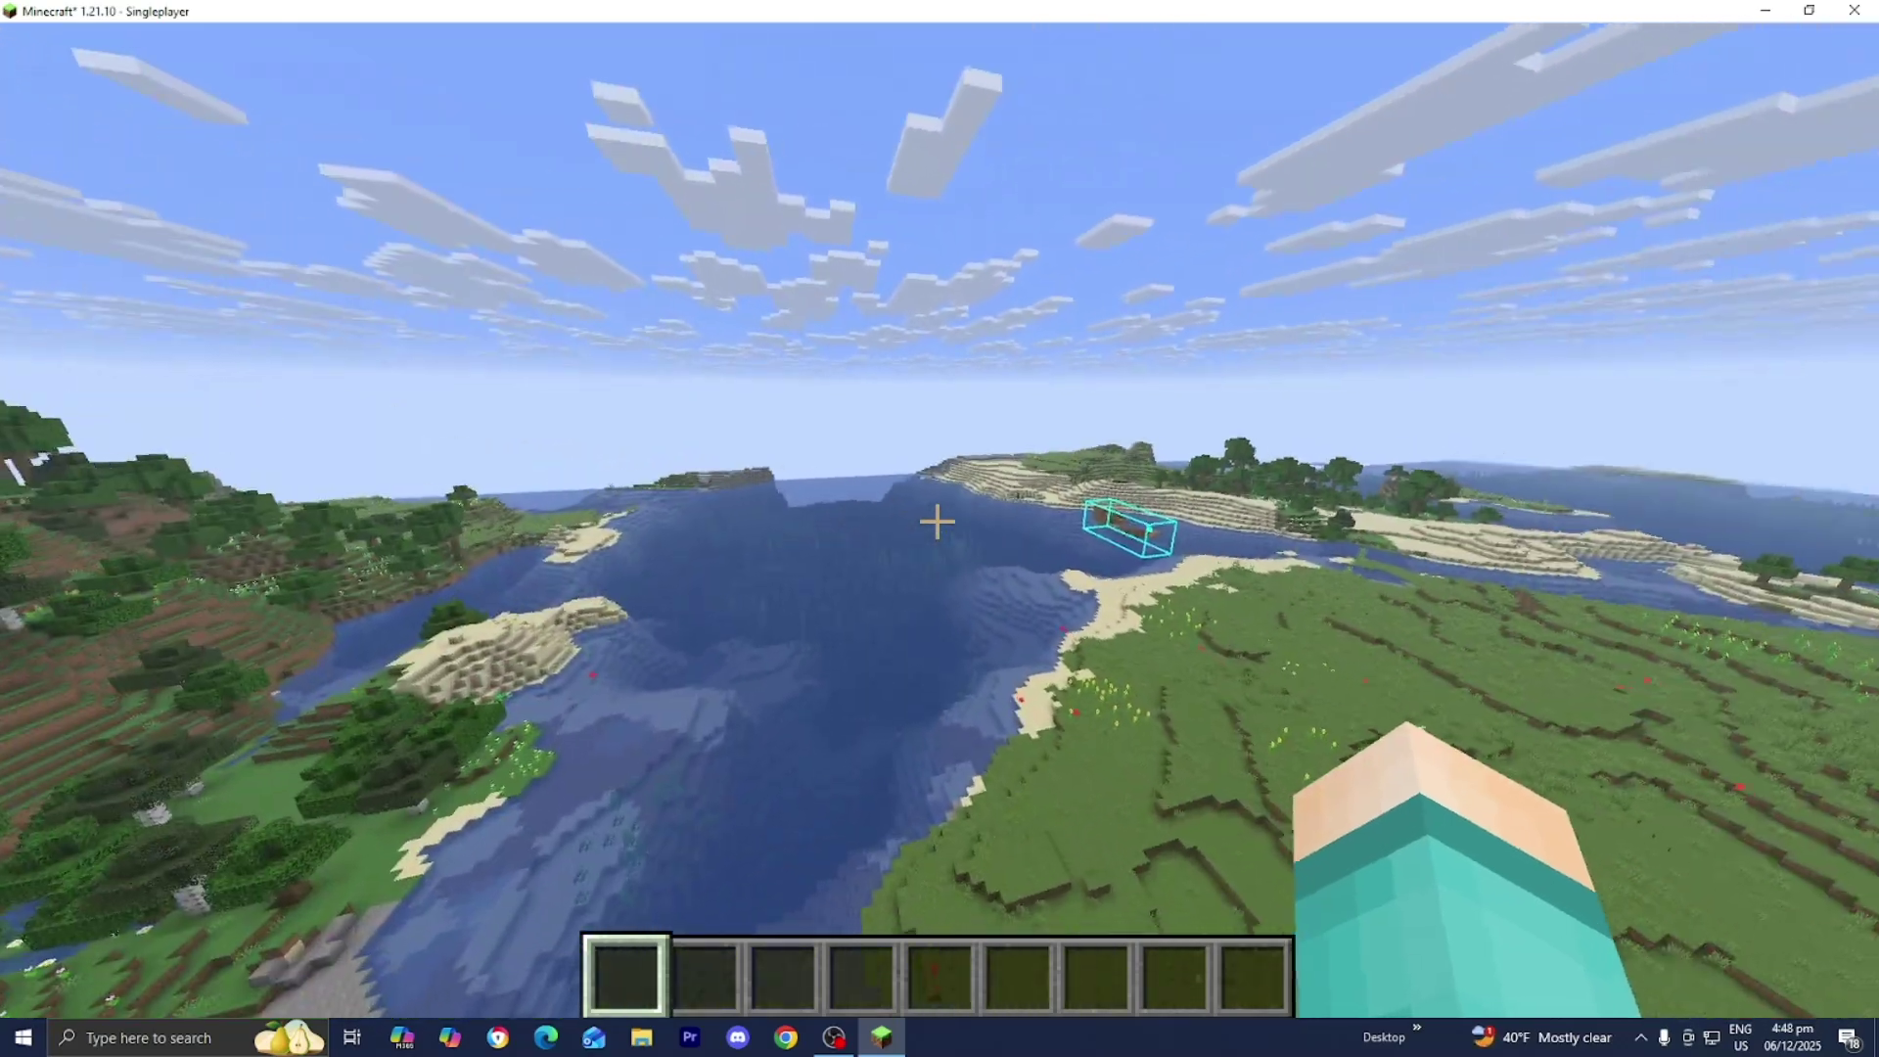
Fly to the cyan-outlined shipwreck in the water off the sandy shore
key("w")
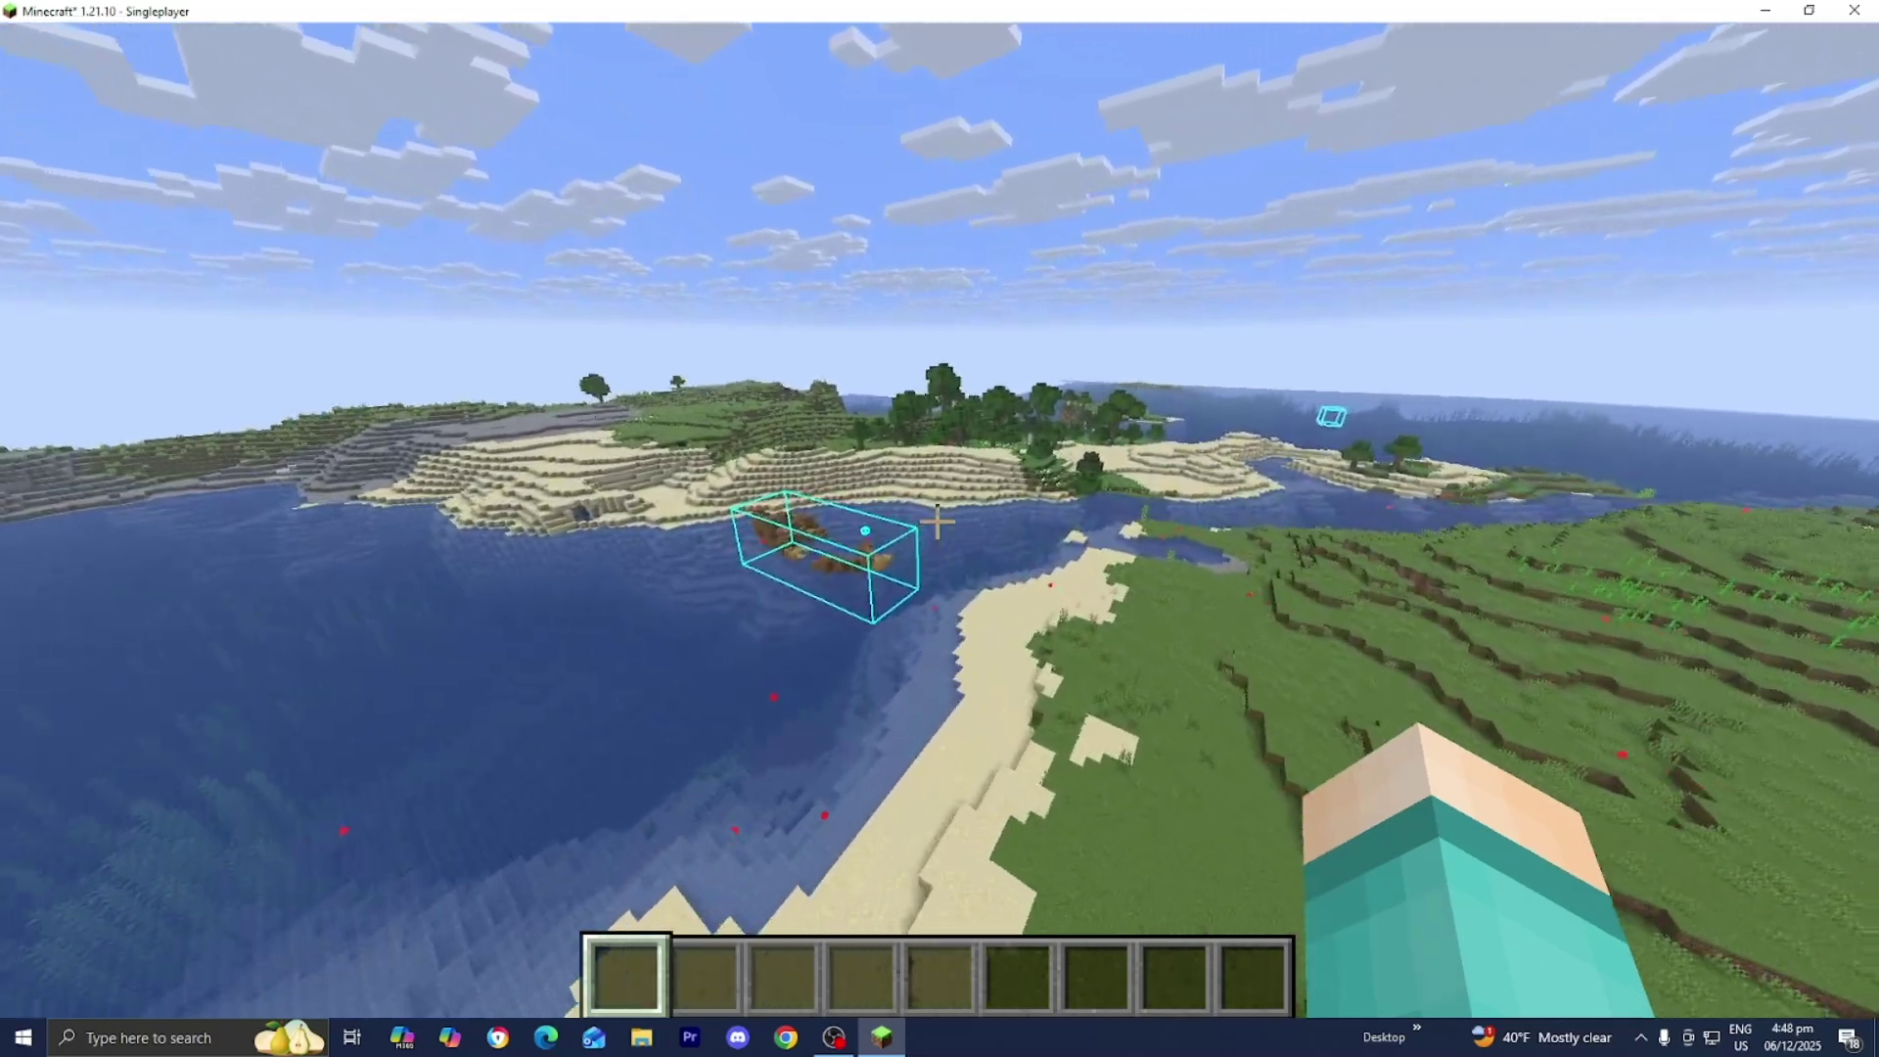
key("w")
key("w")
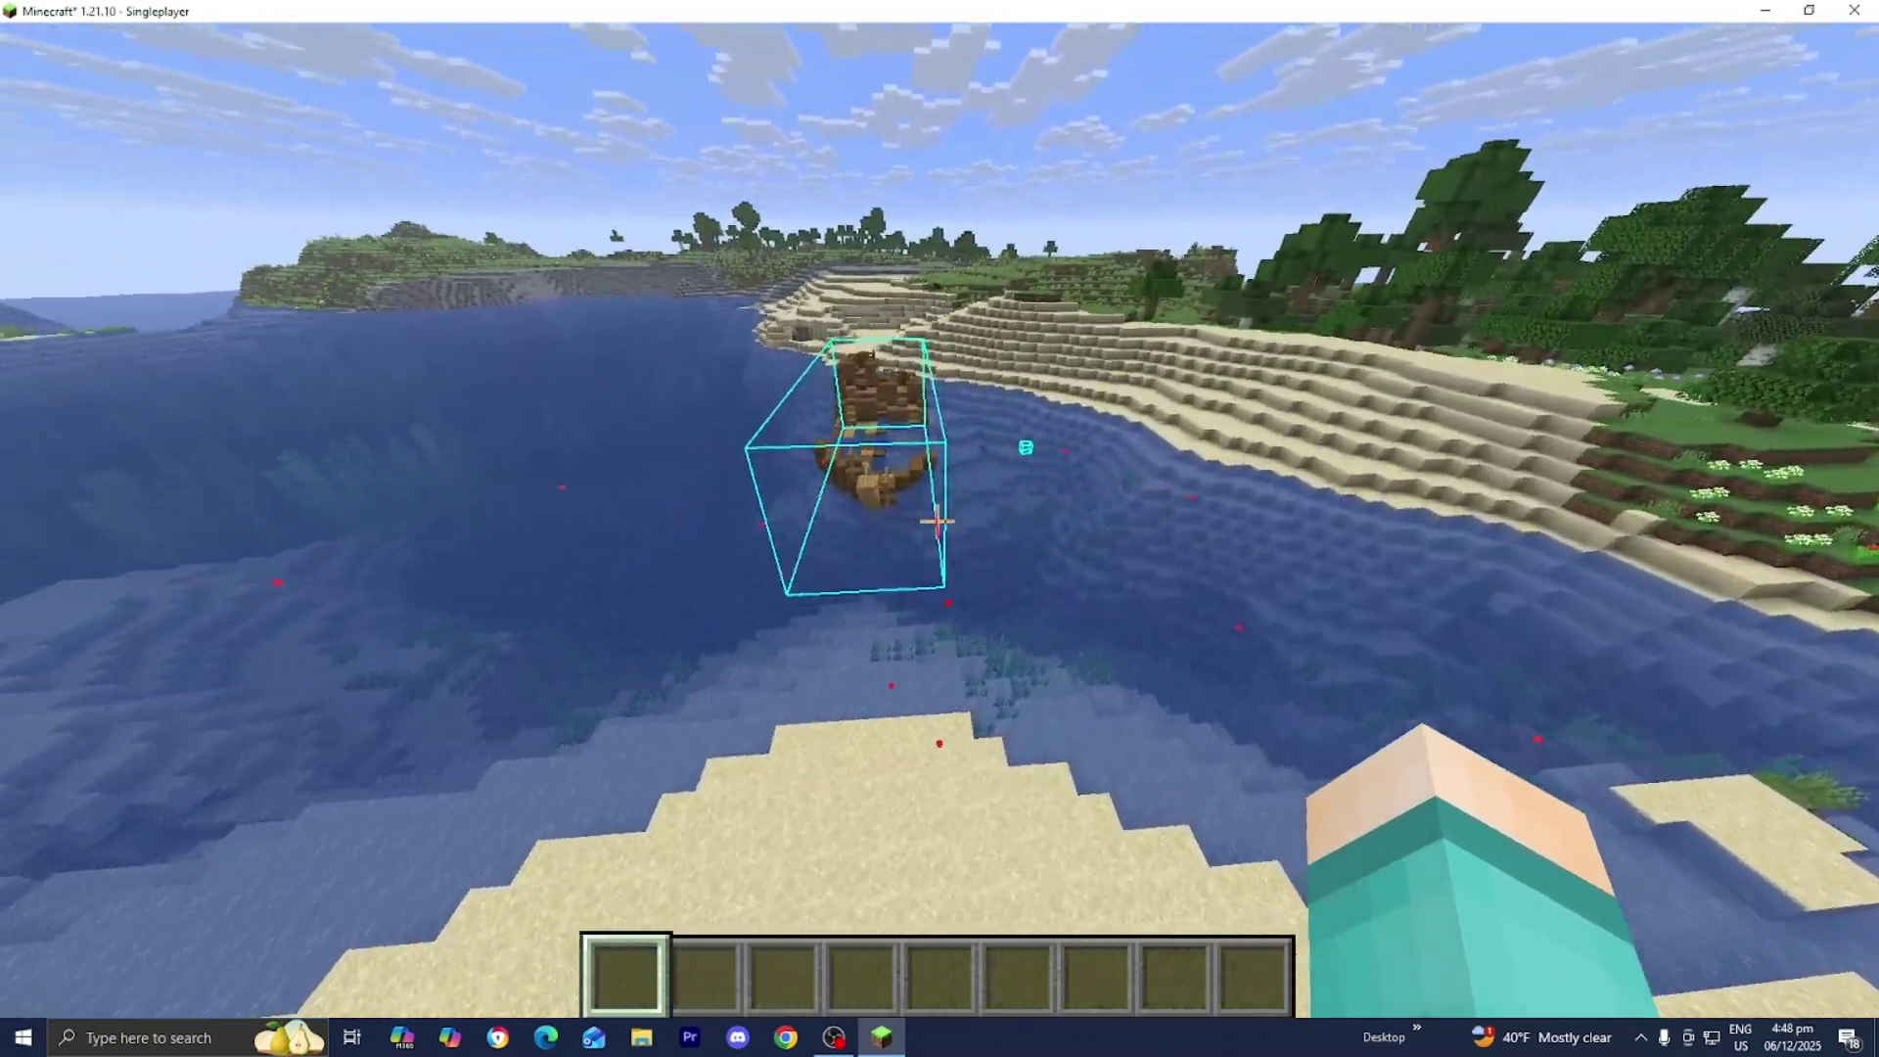
key("w")
key("w")
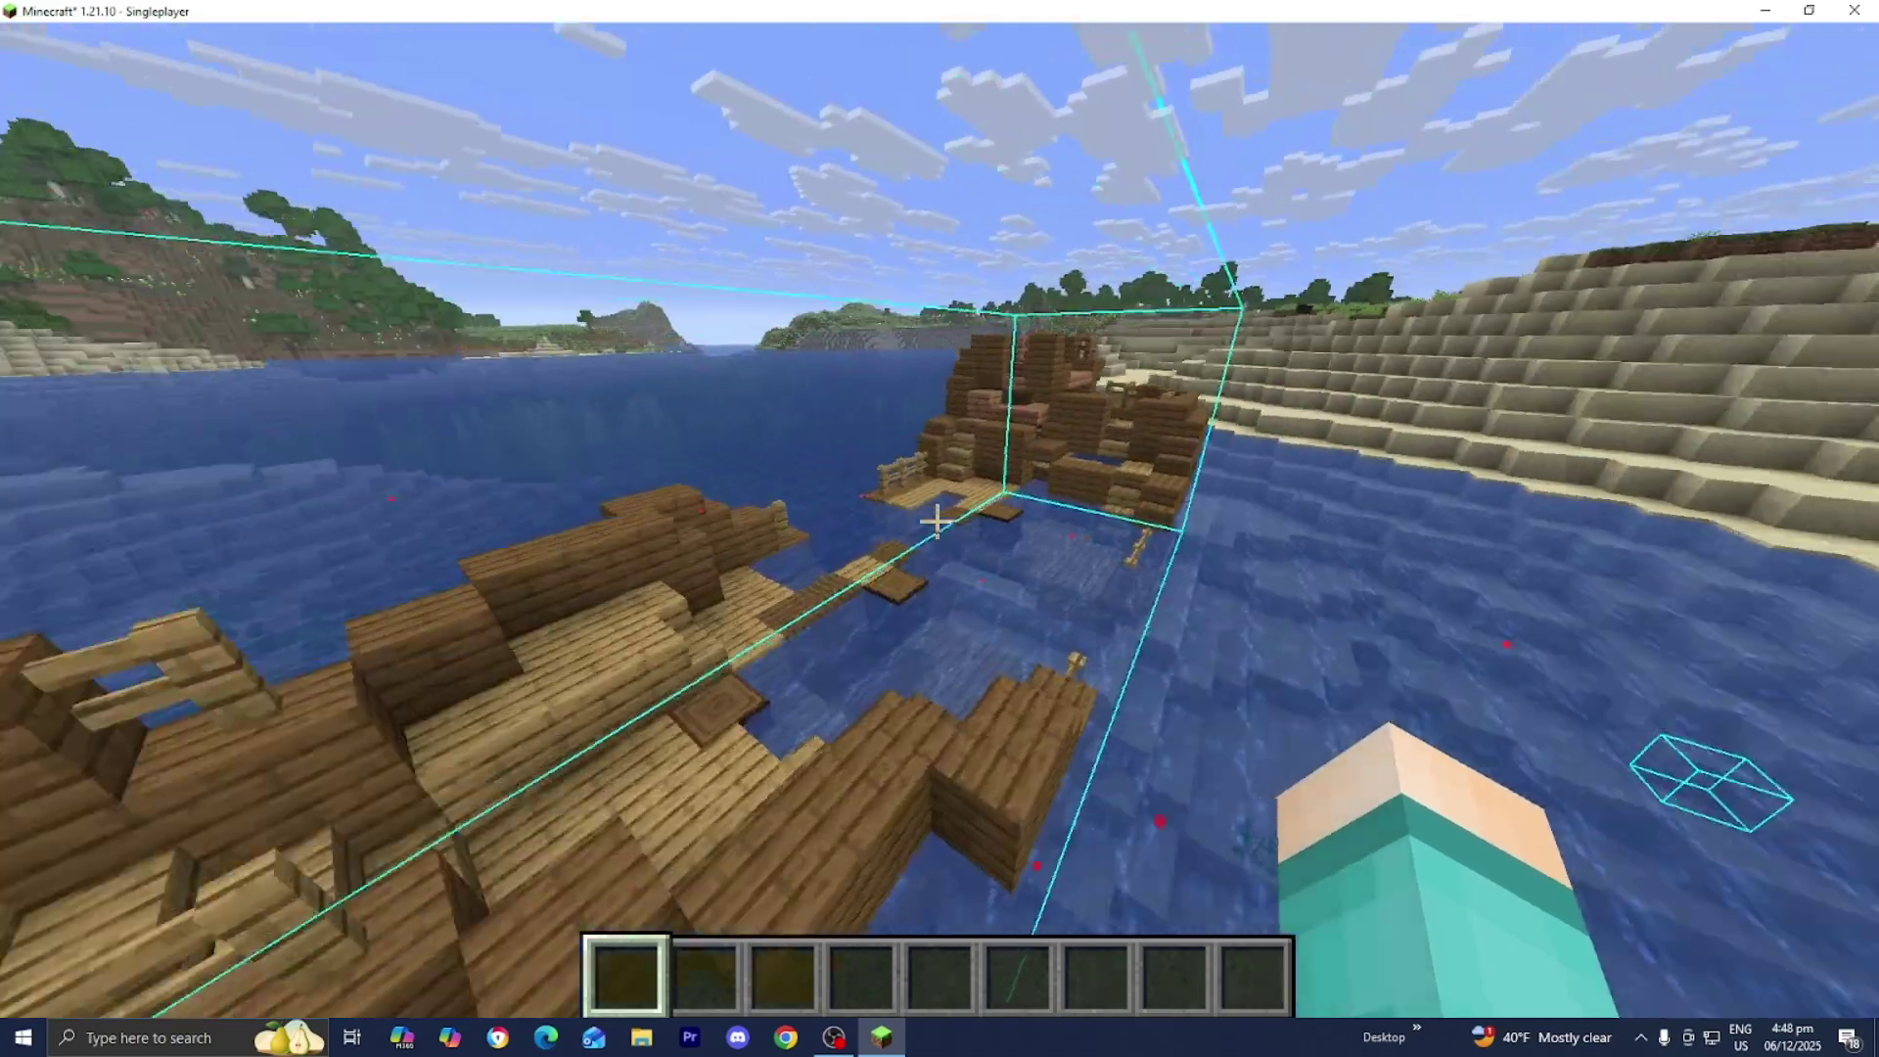
Examine the half-sunken shipwreck and its cyan outline box from both ends and up close
key("w")
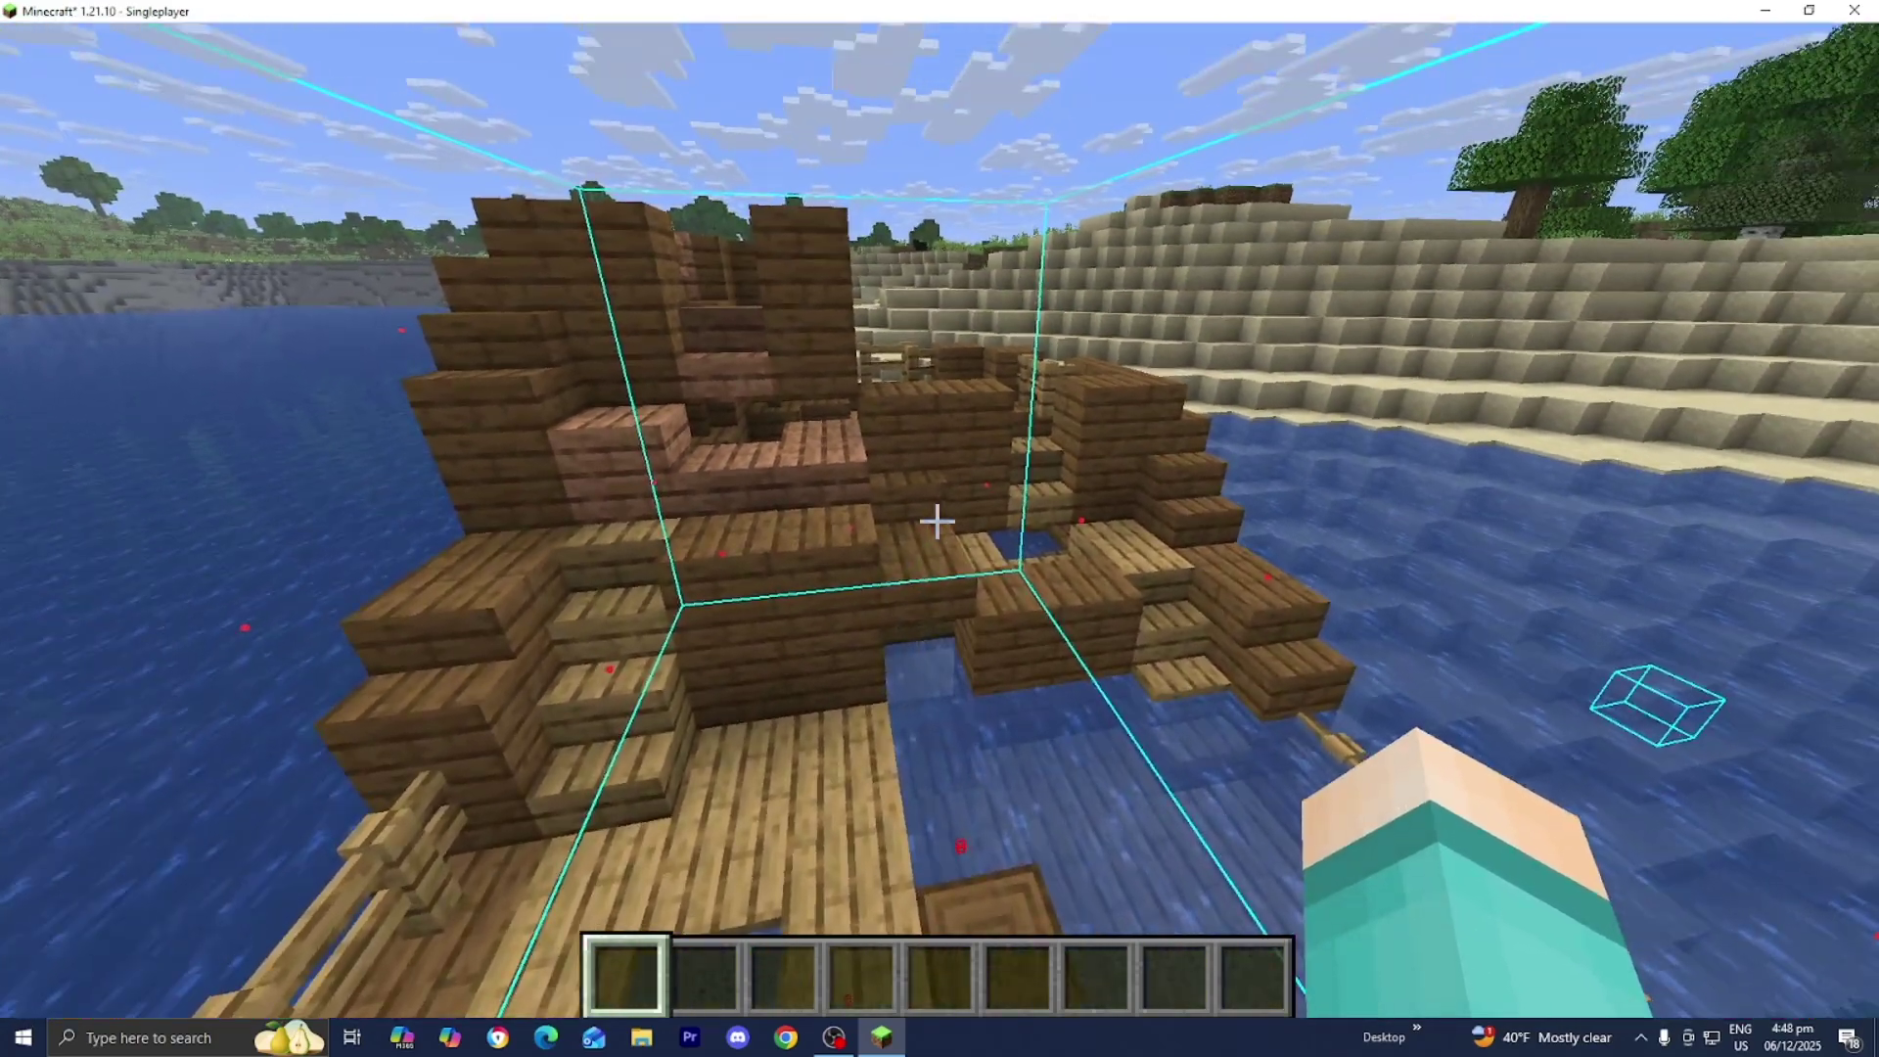
key("w")
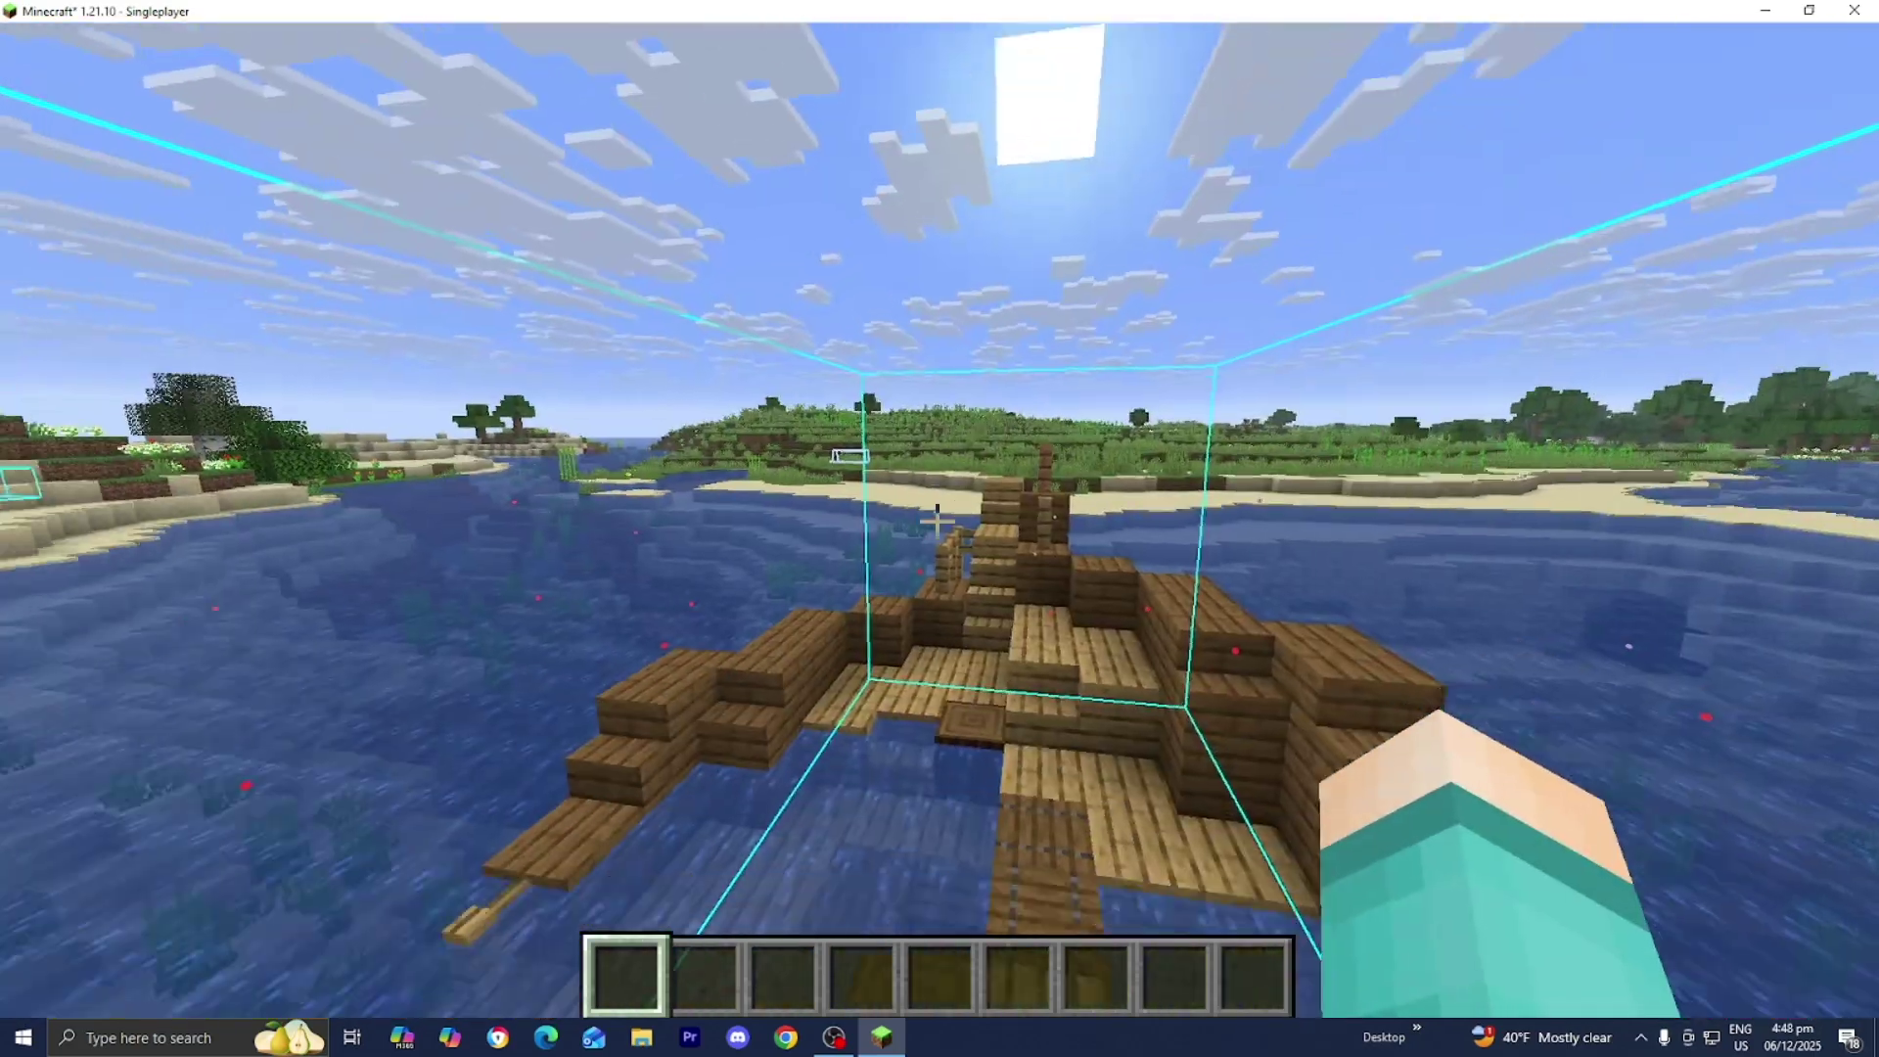
key("w")
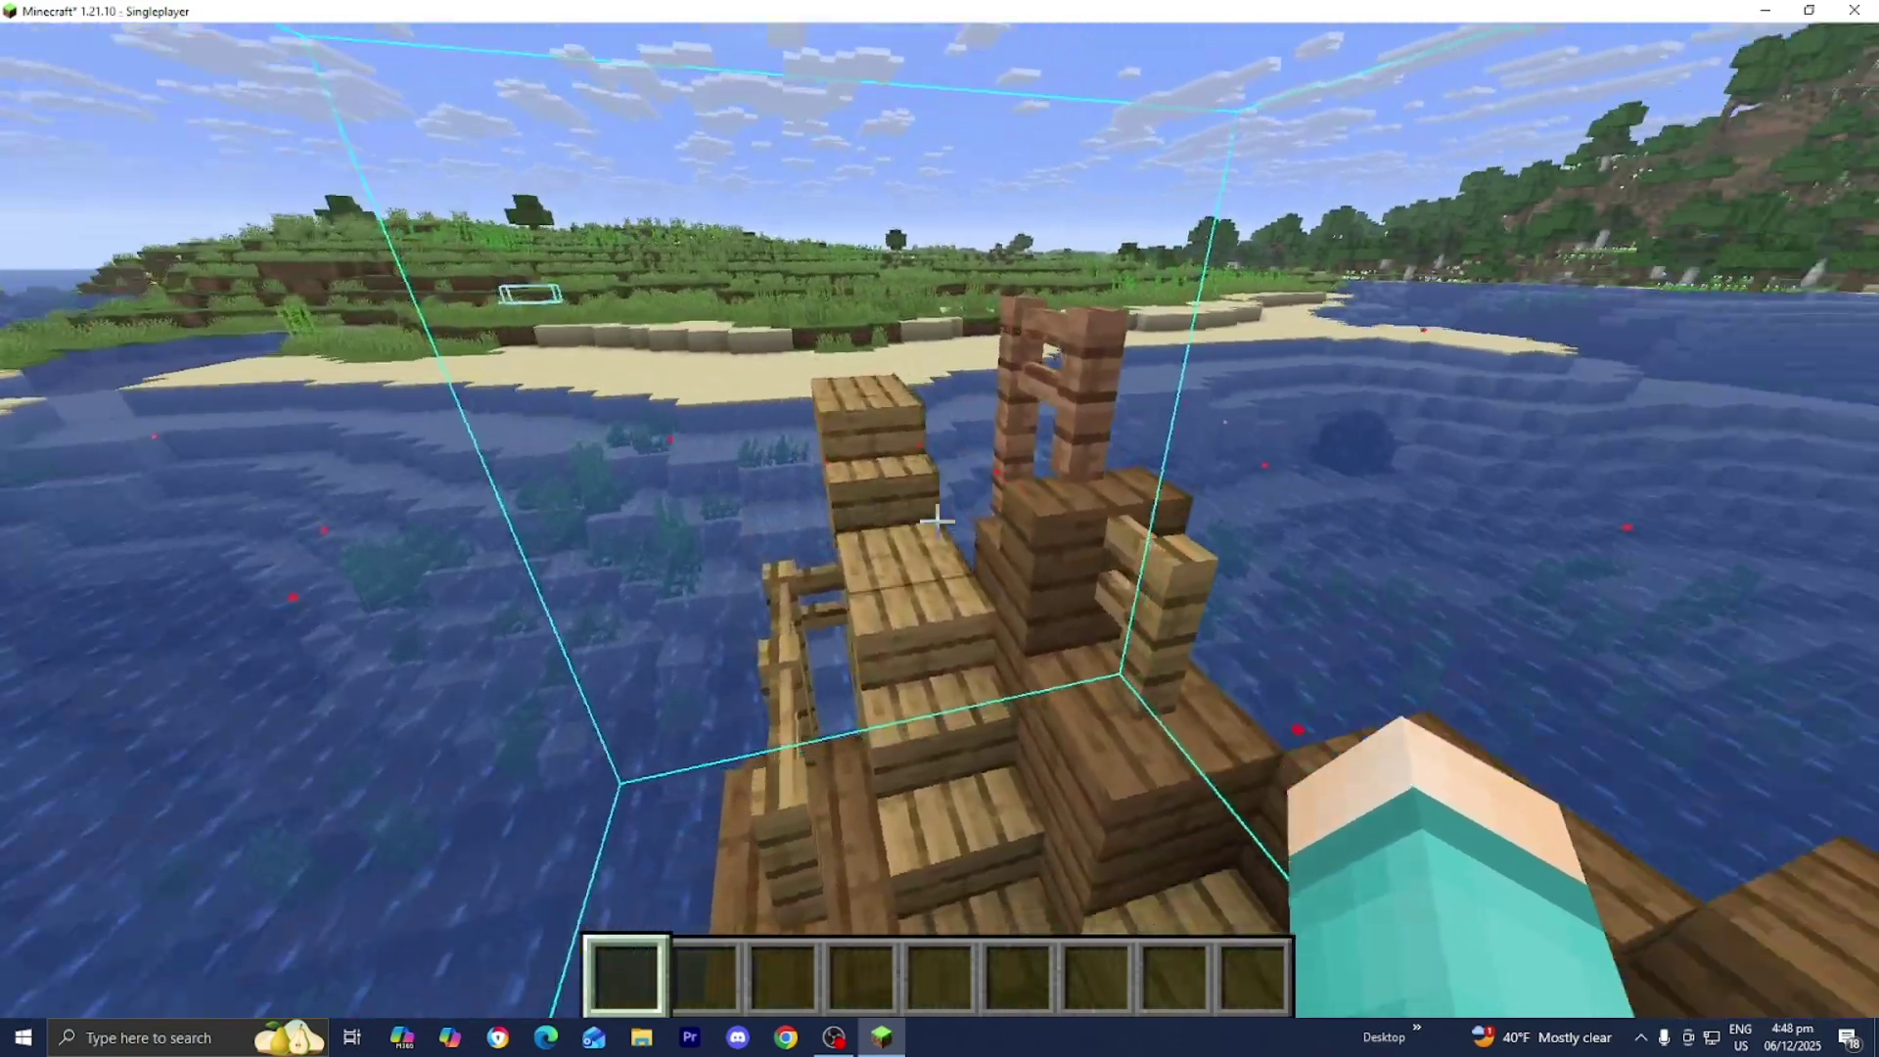
key("w")
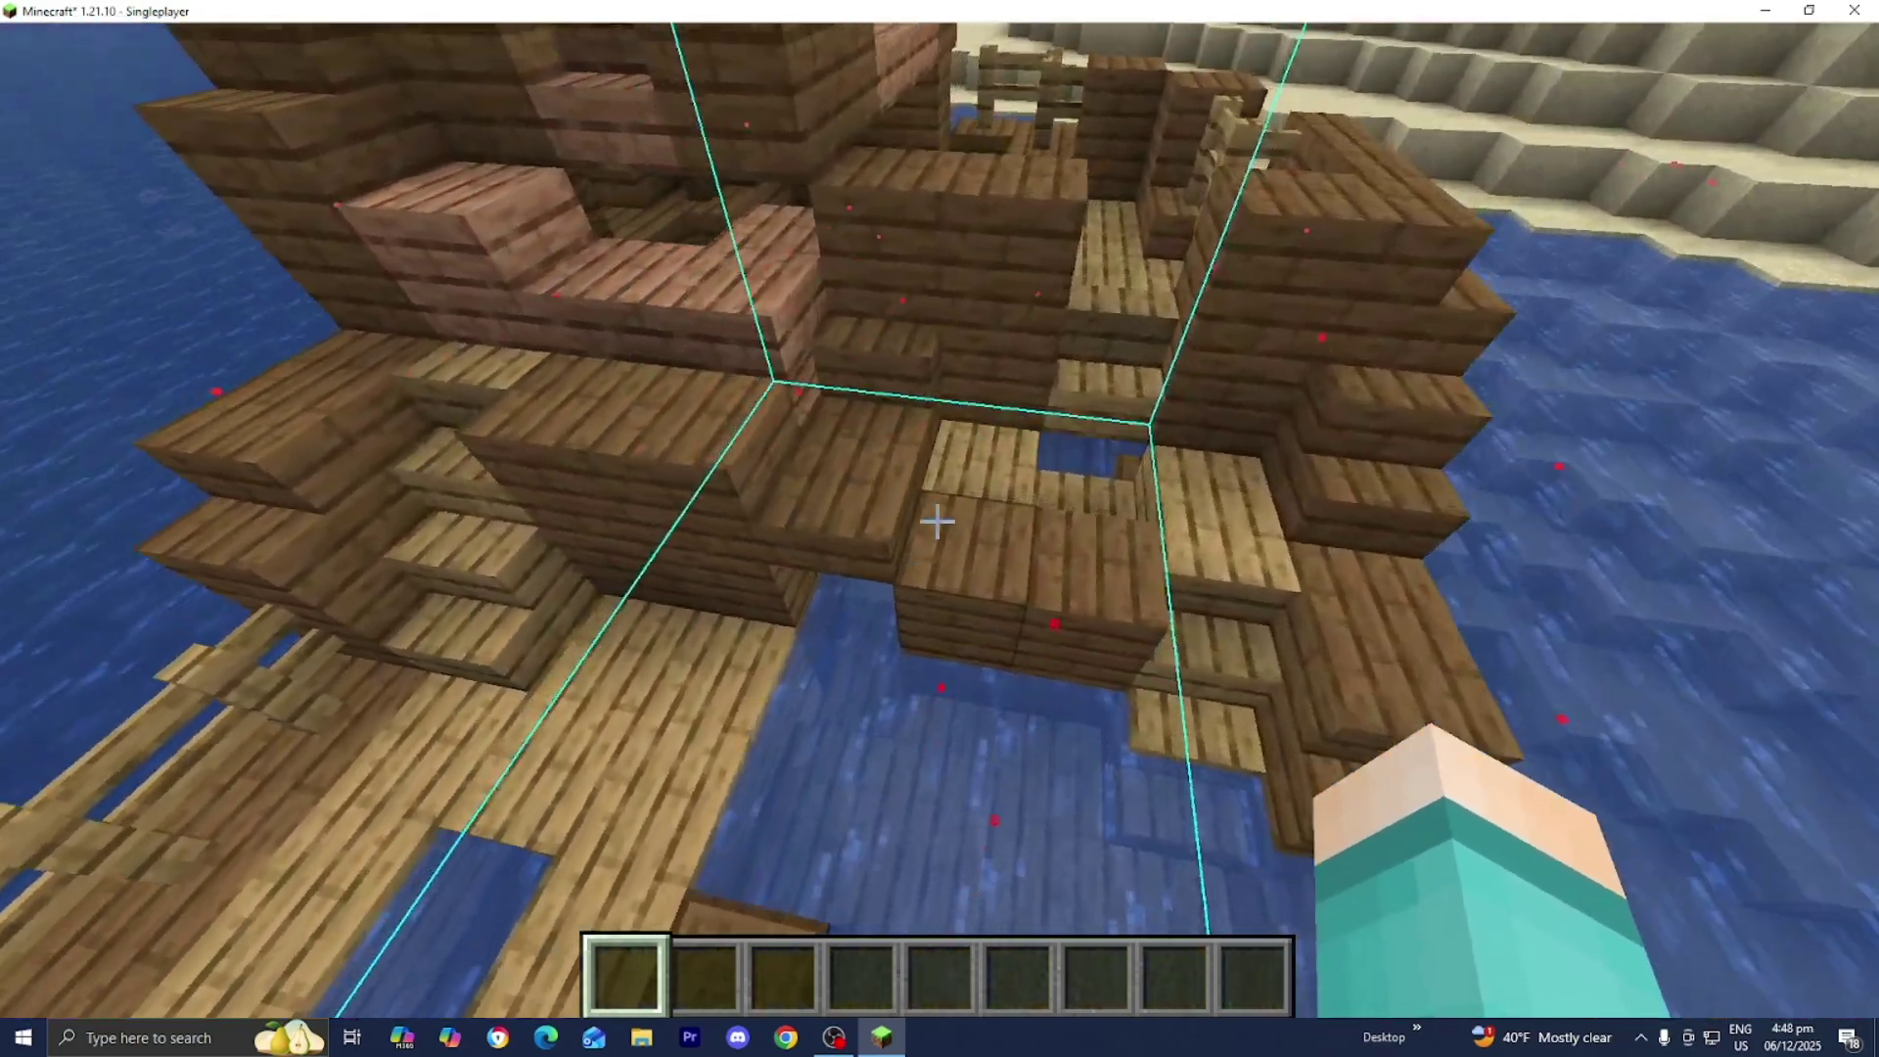
key("s")
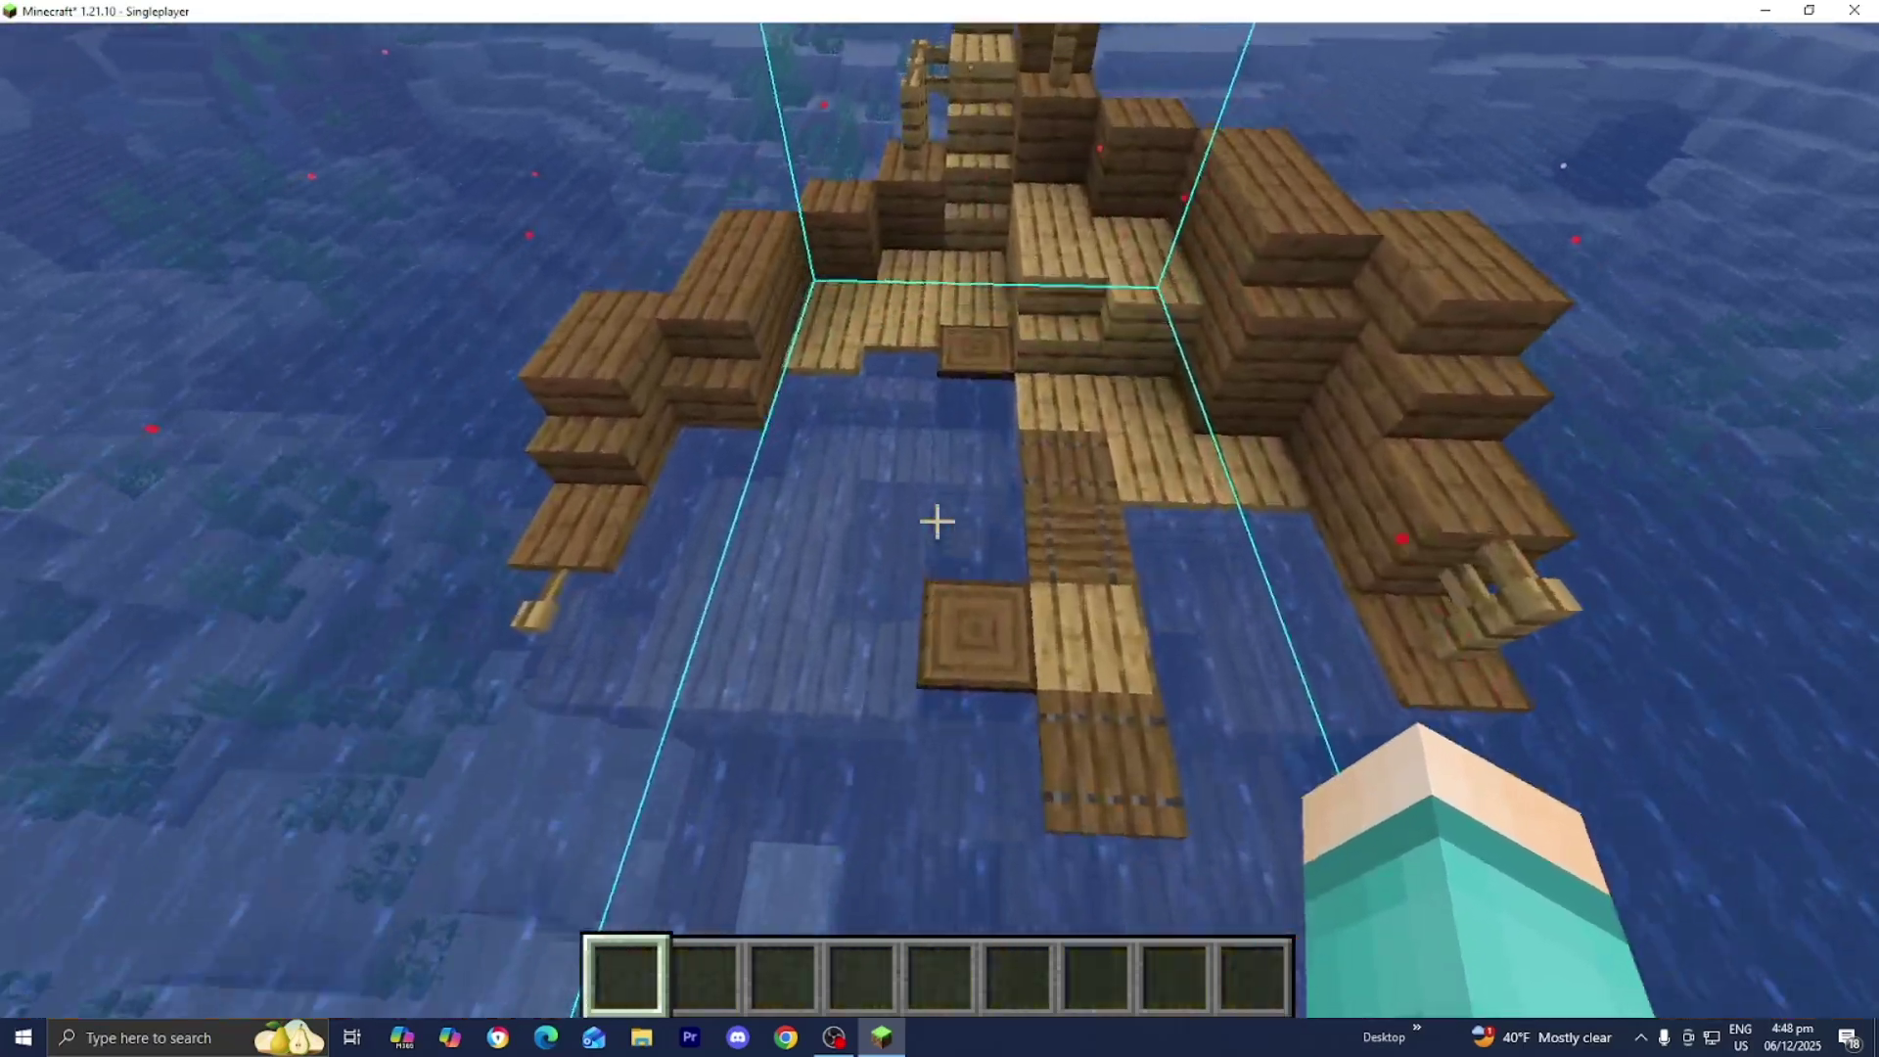
key("shift")
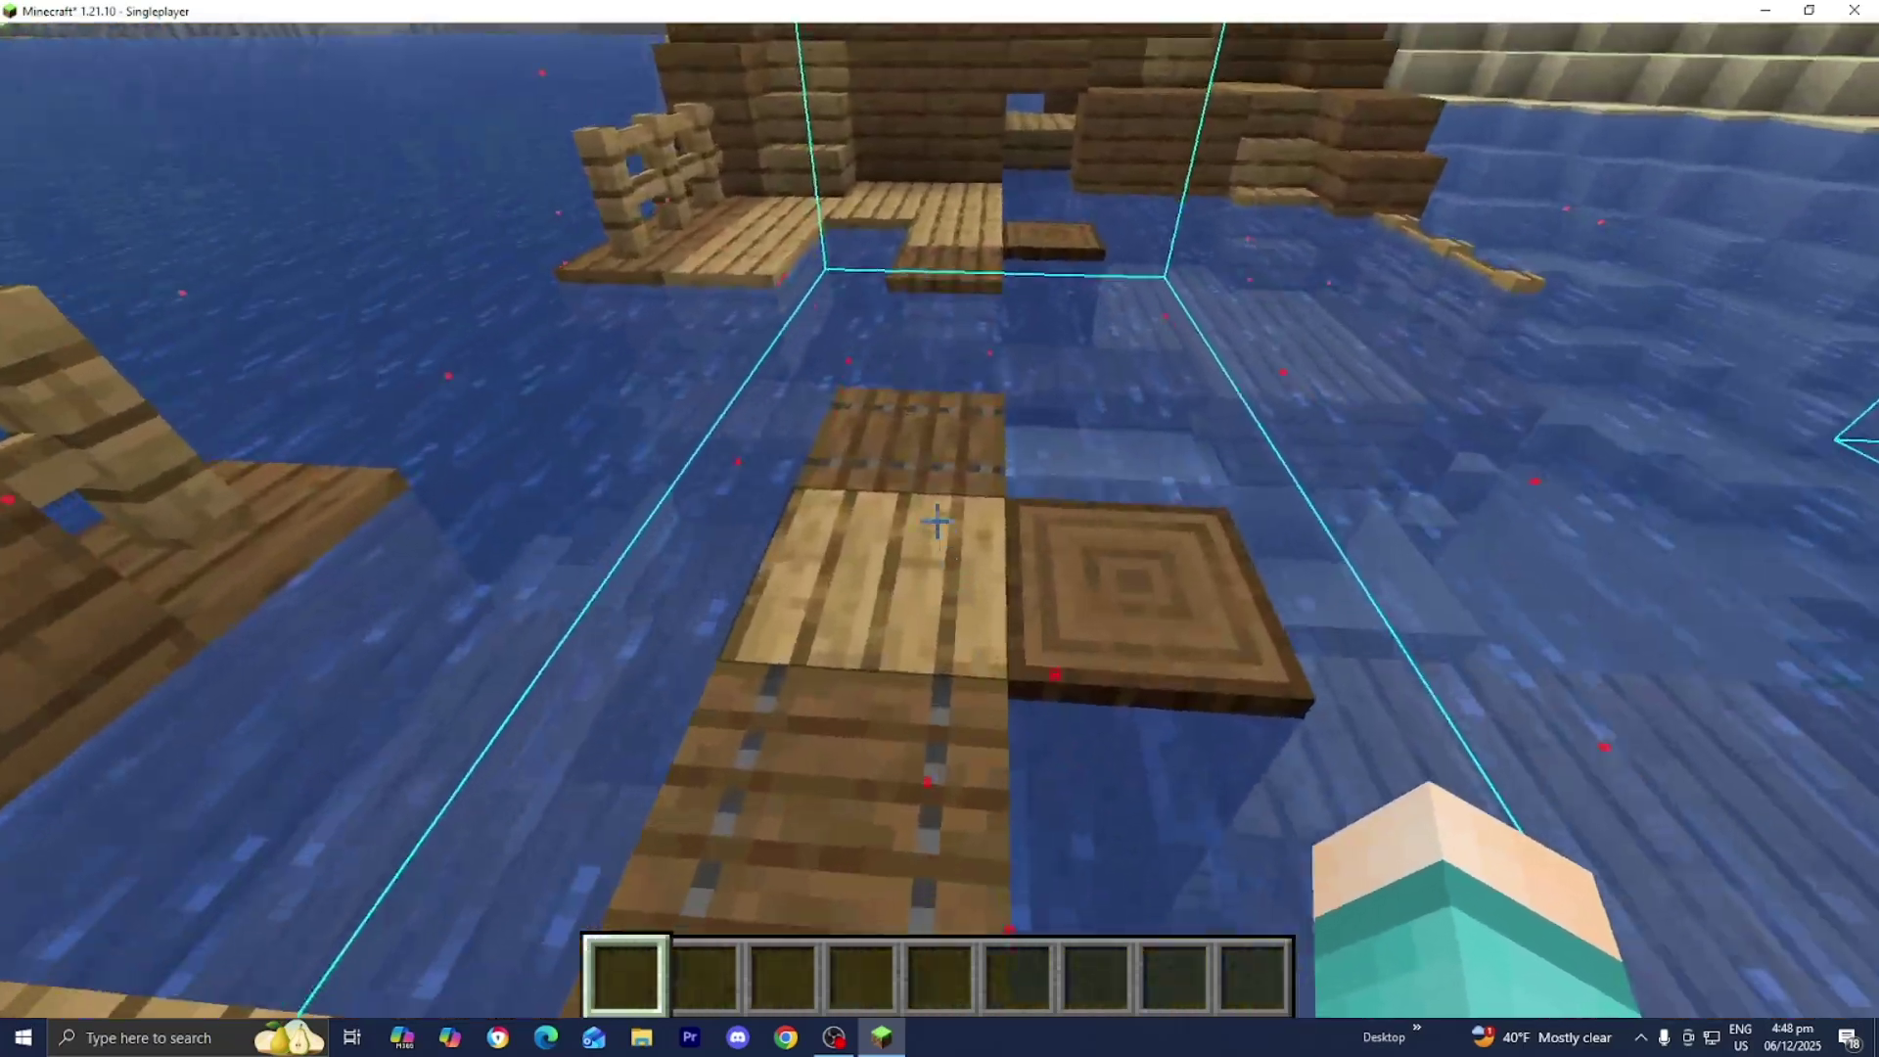
key("s")
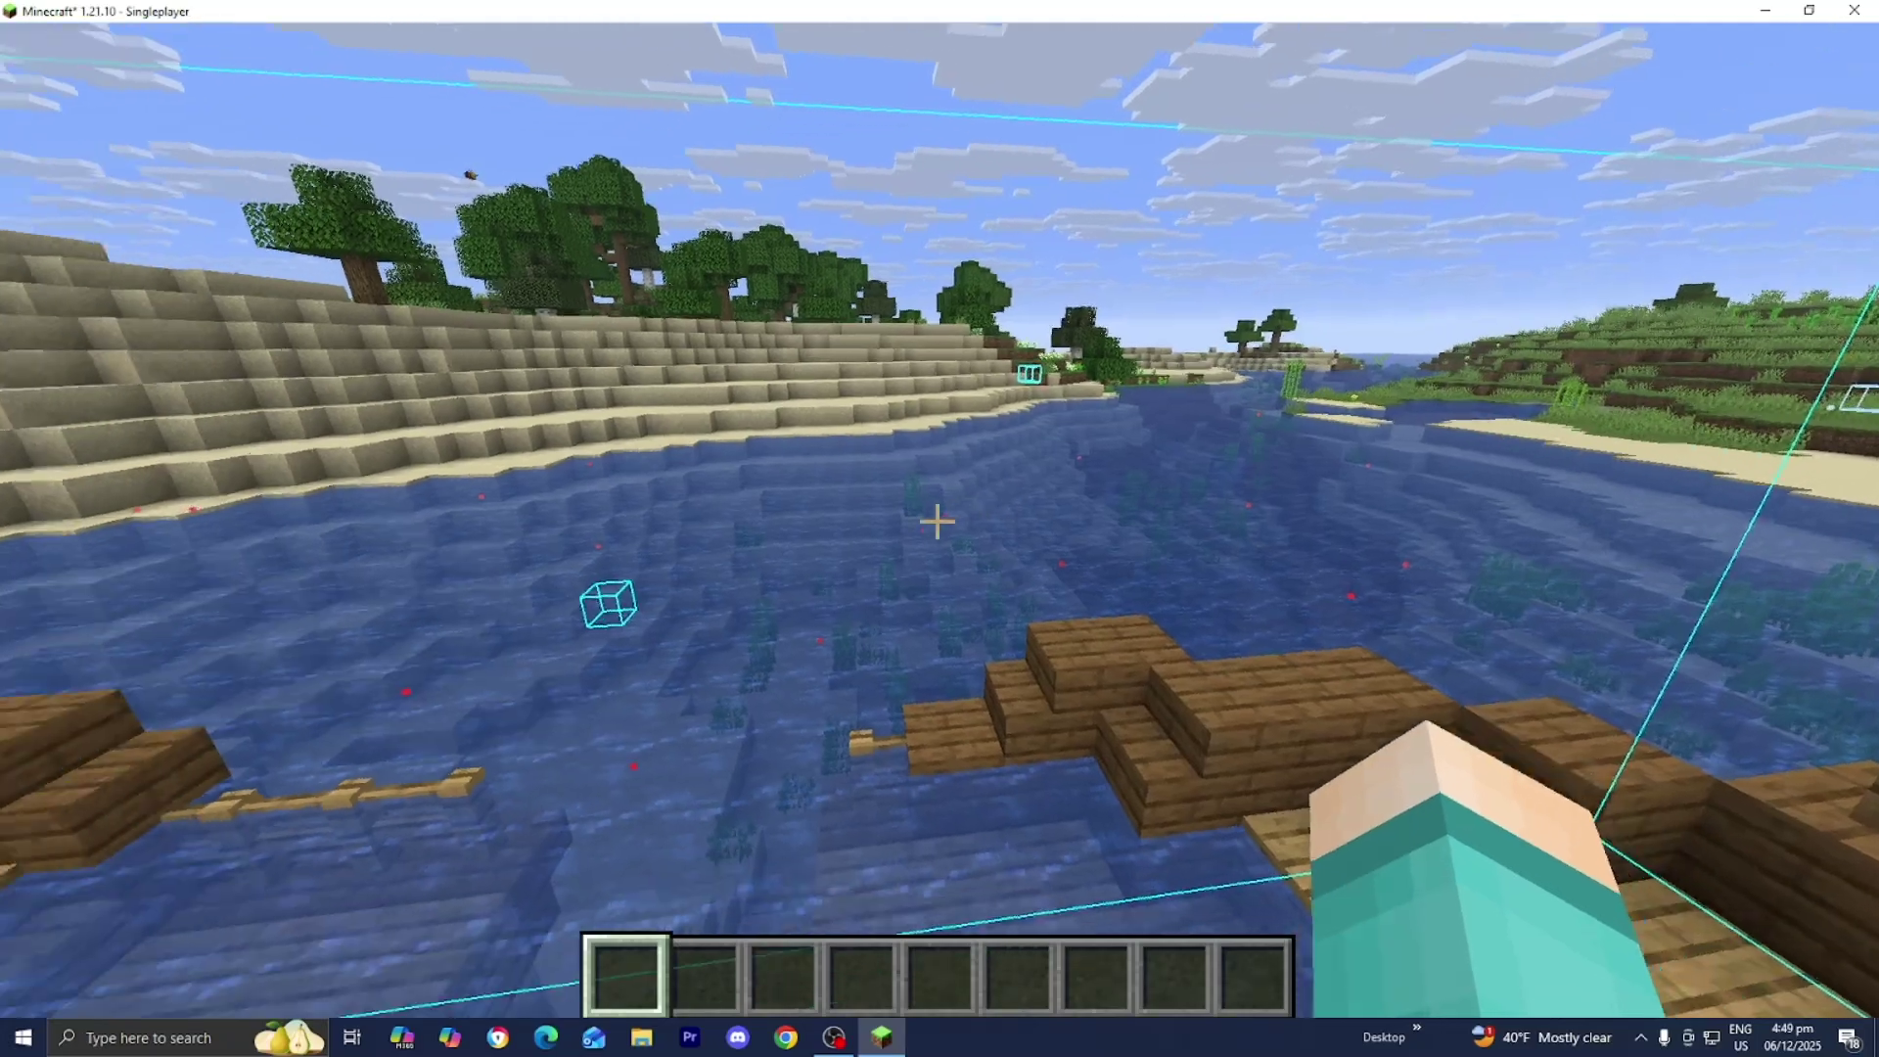
Fly on along the river and across the ocean to reach further outlined structures for the cracker
key("w")
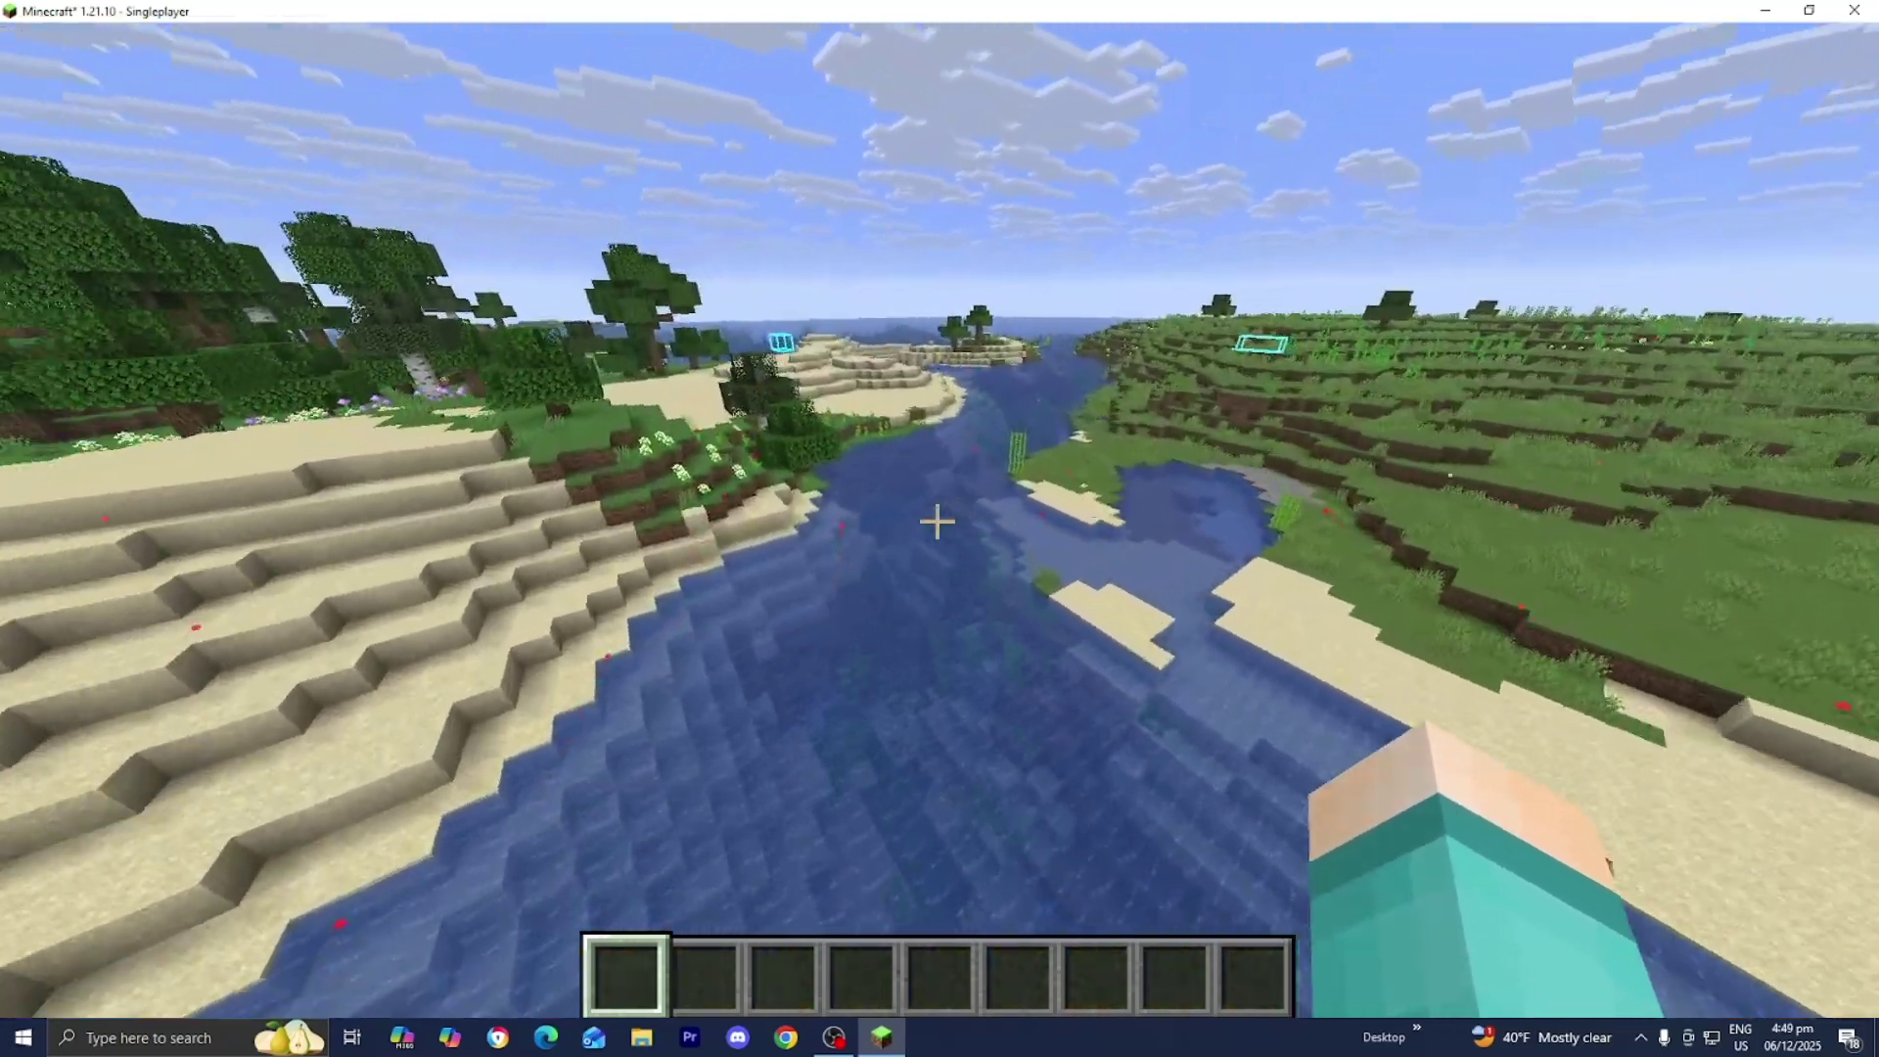
key("space")
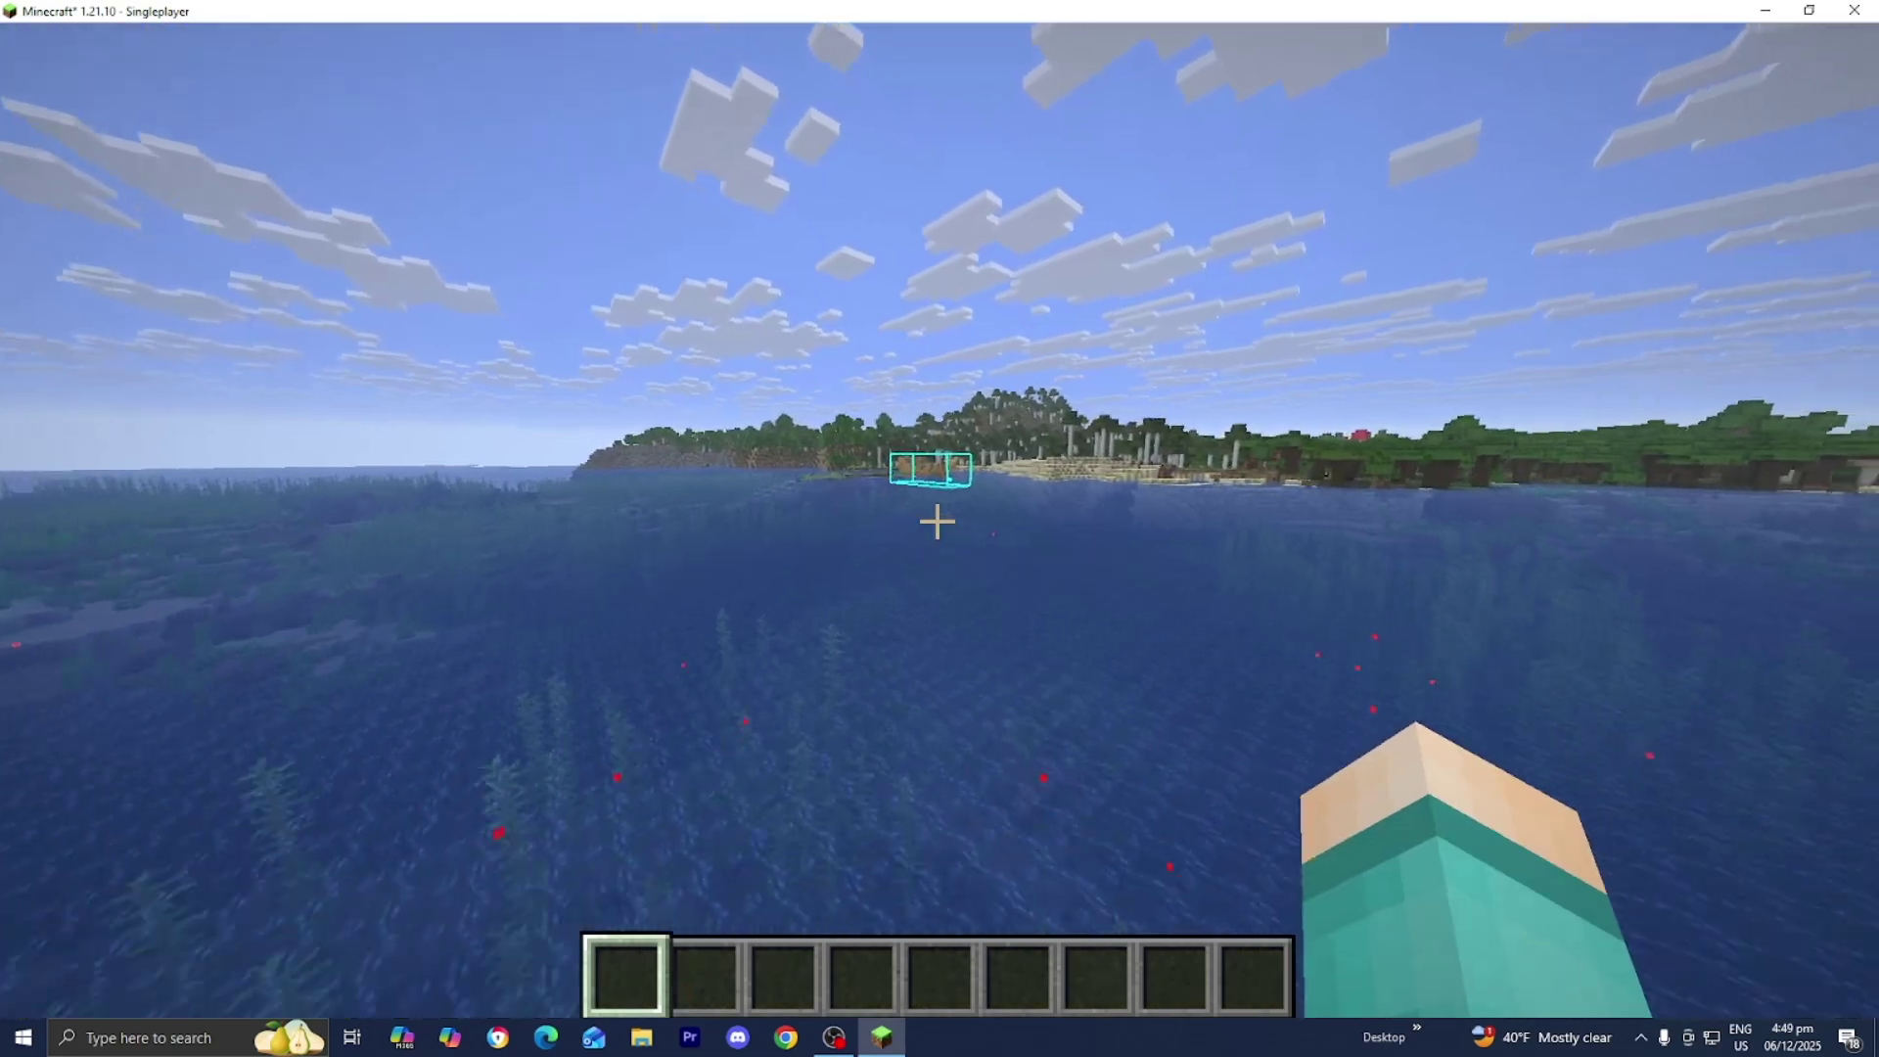
key("w")
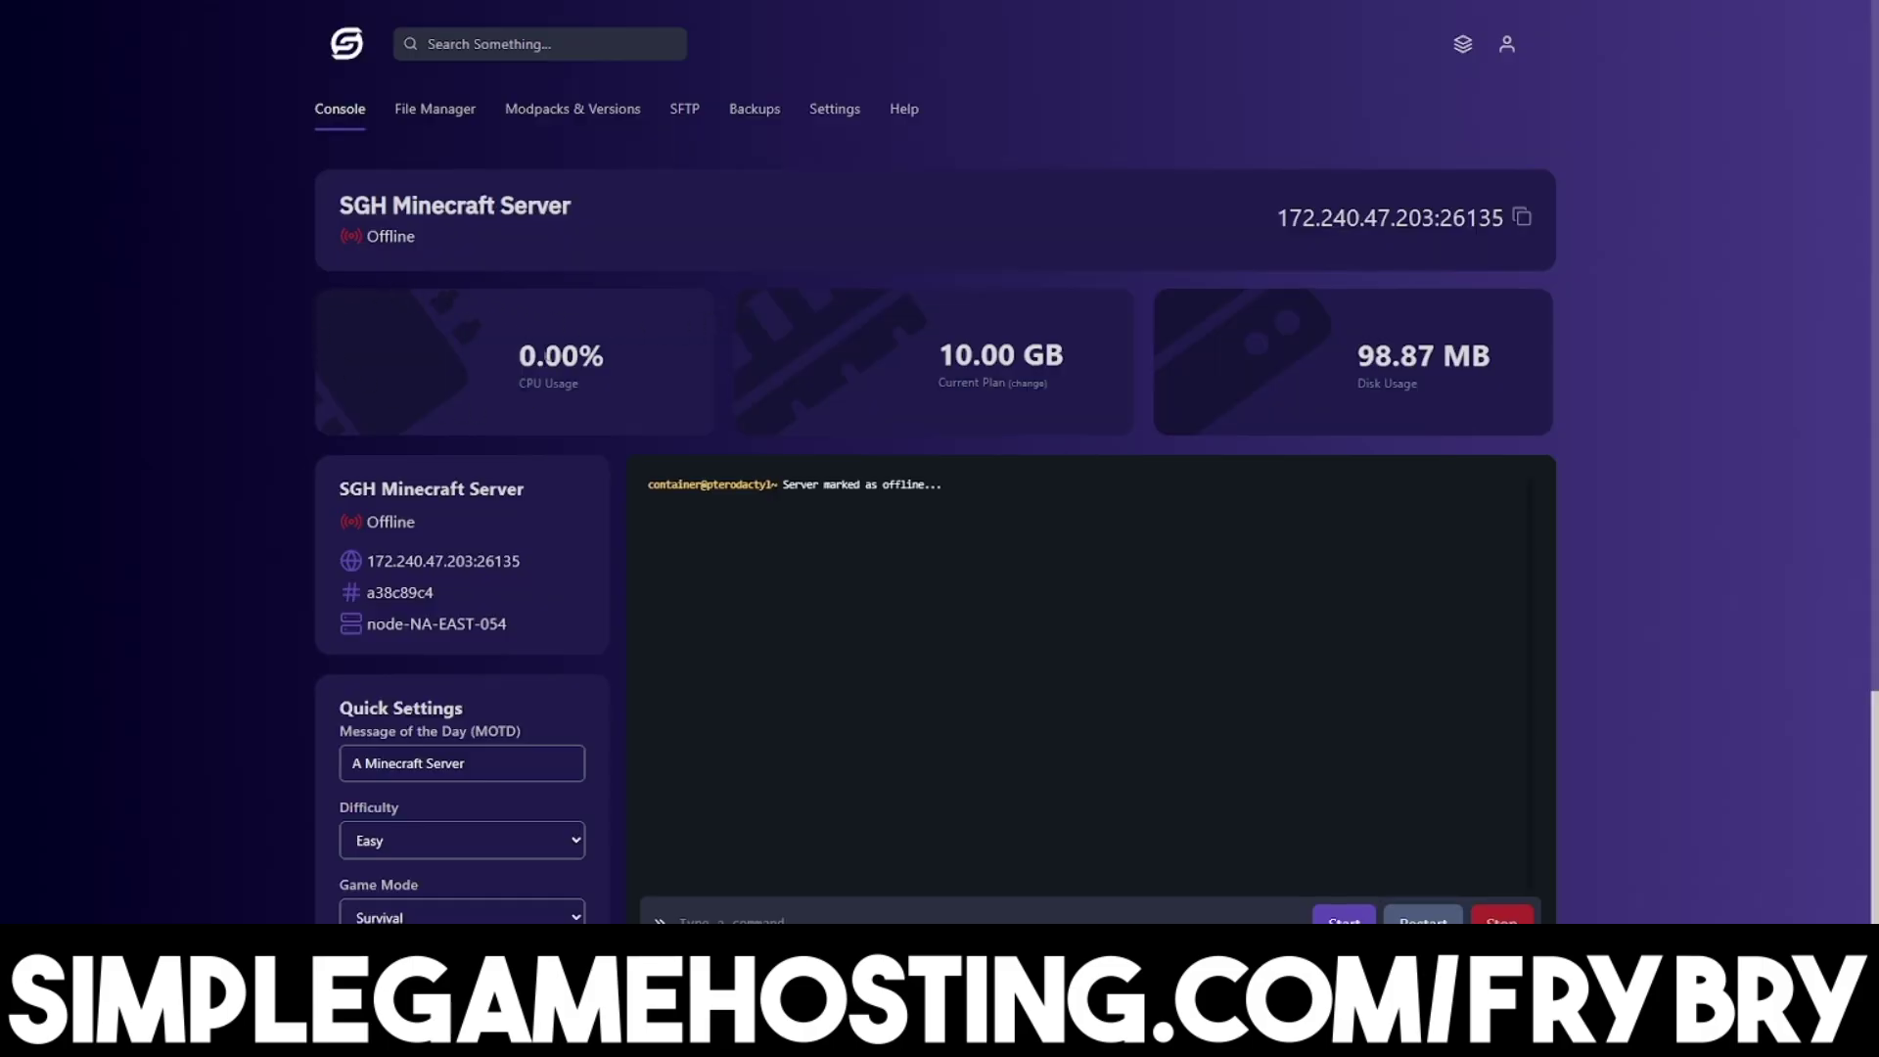
Browse the server panel's modpack installer and the supported modpacks on the Simple Game Hosting website
left_click(614, 125)
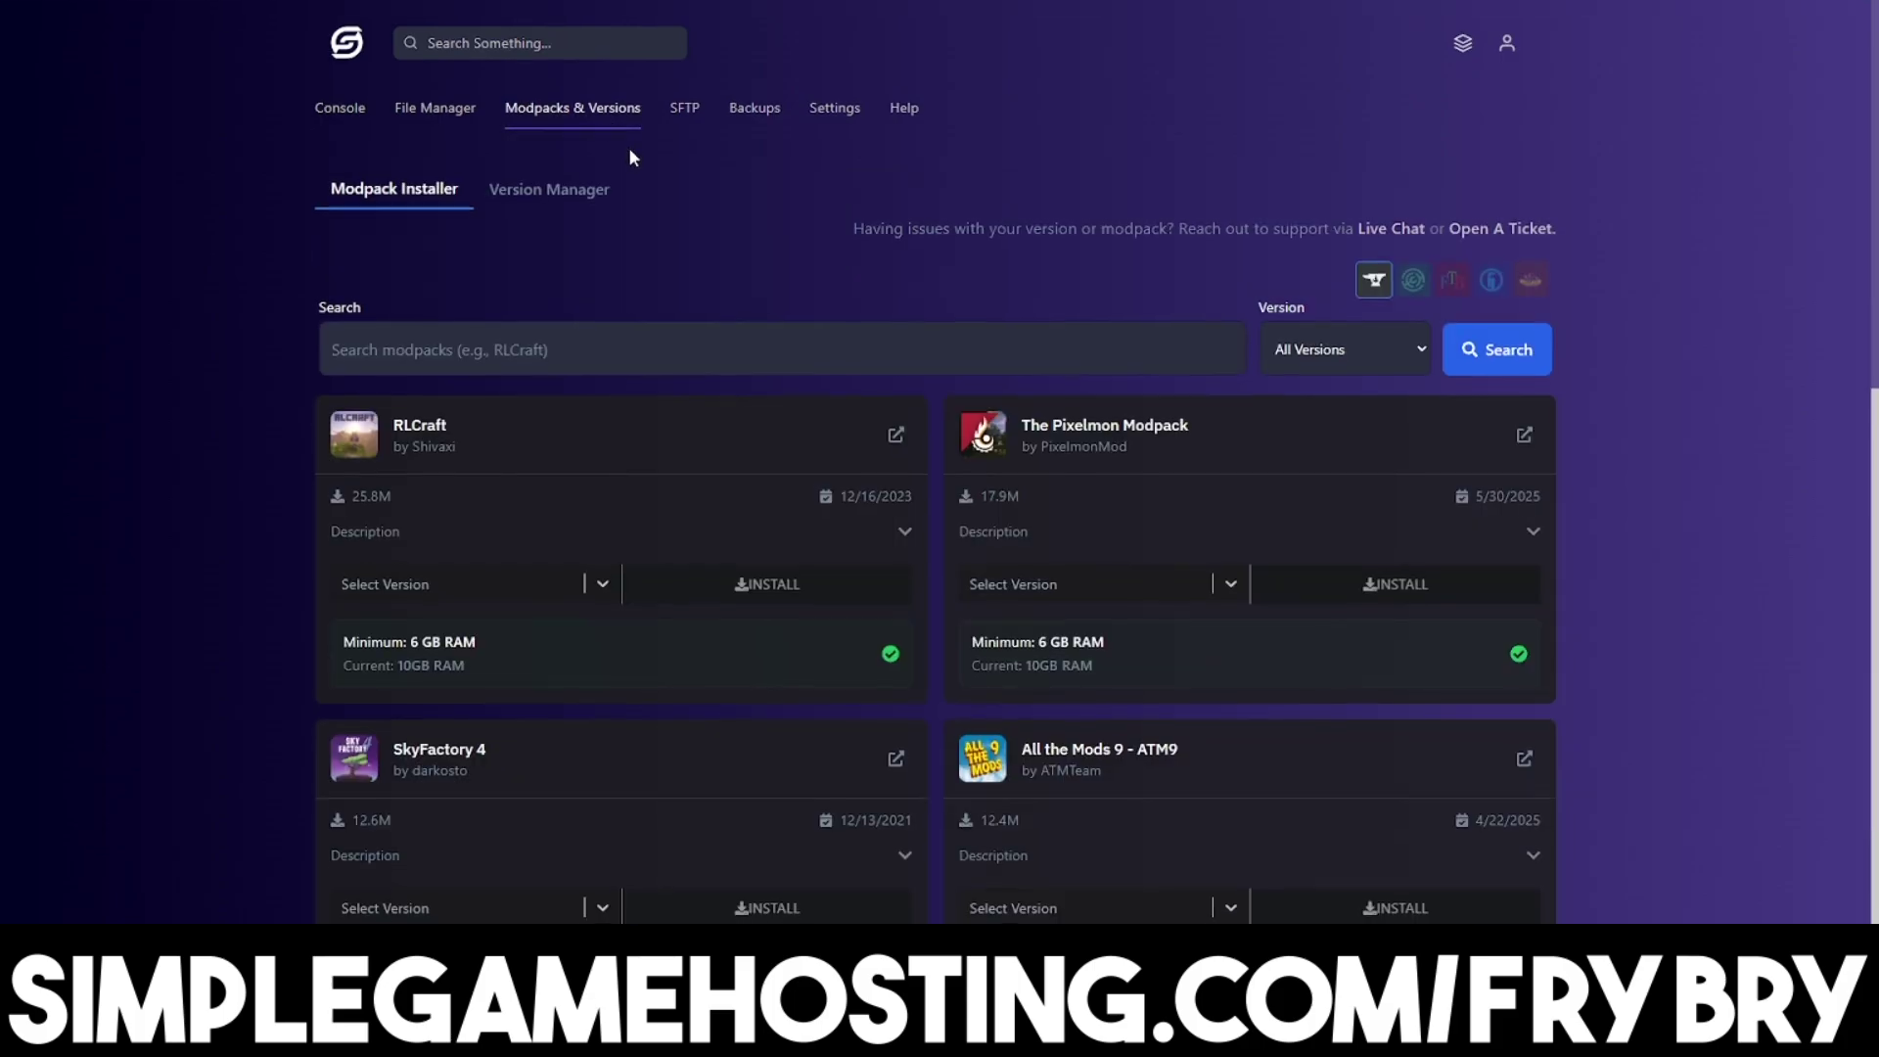
scroll(630, 149, "down", 3)
scroll(631, 150, "down", 4)
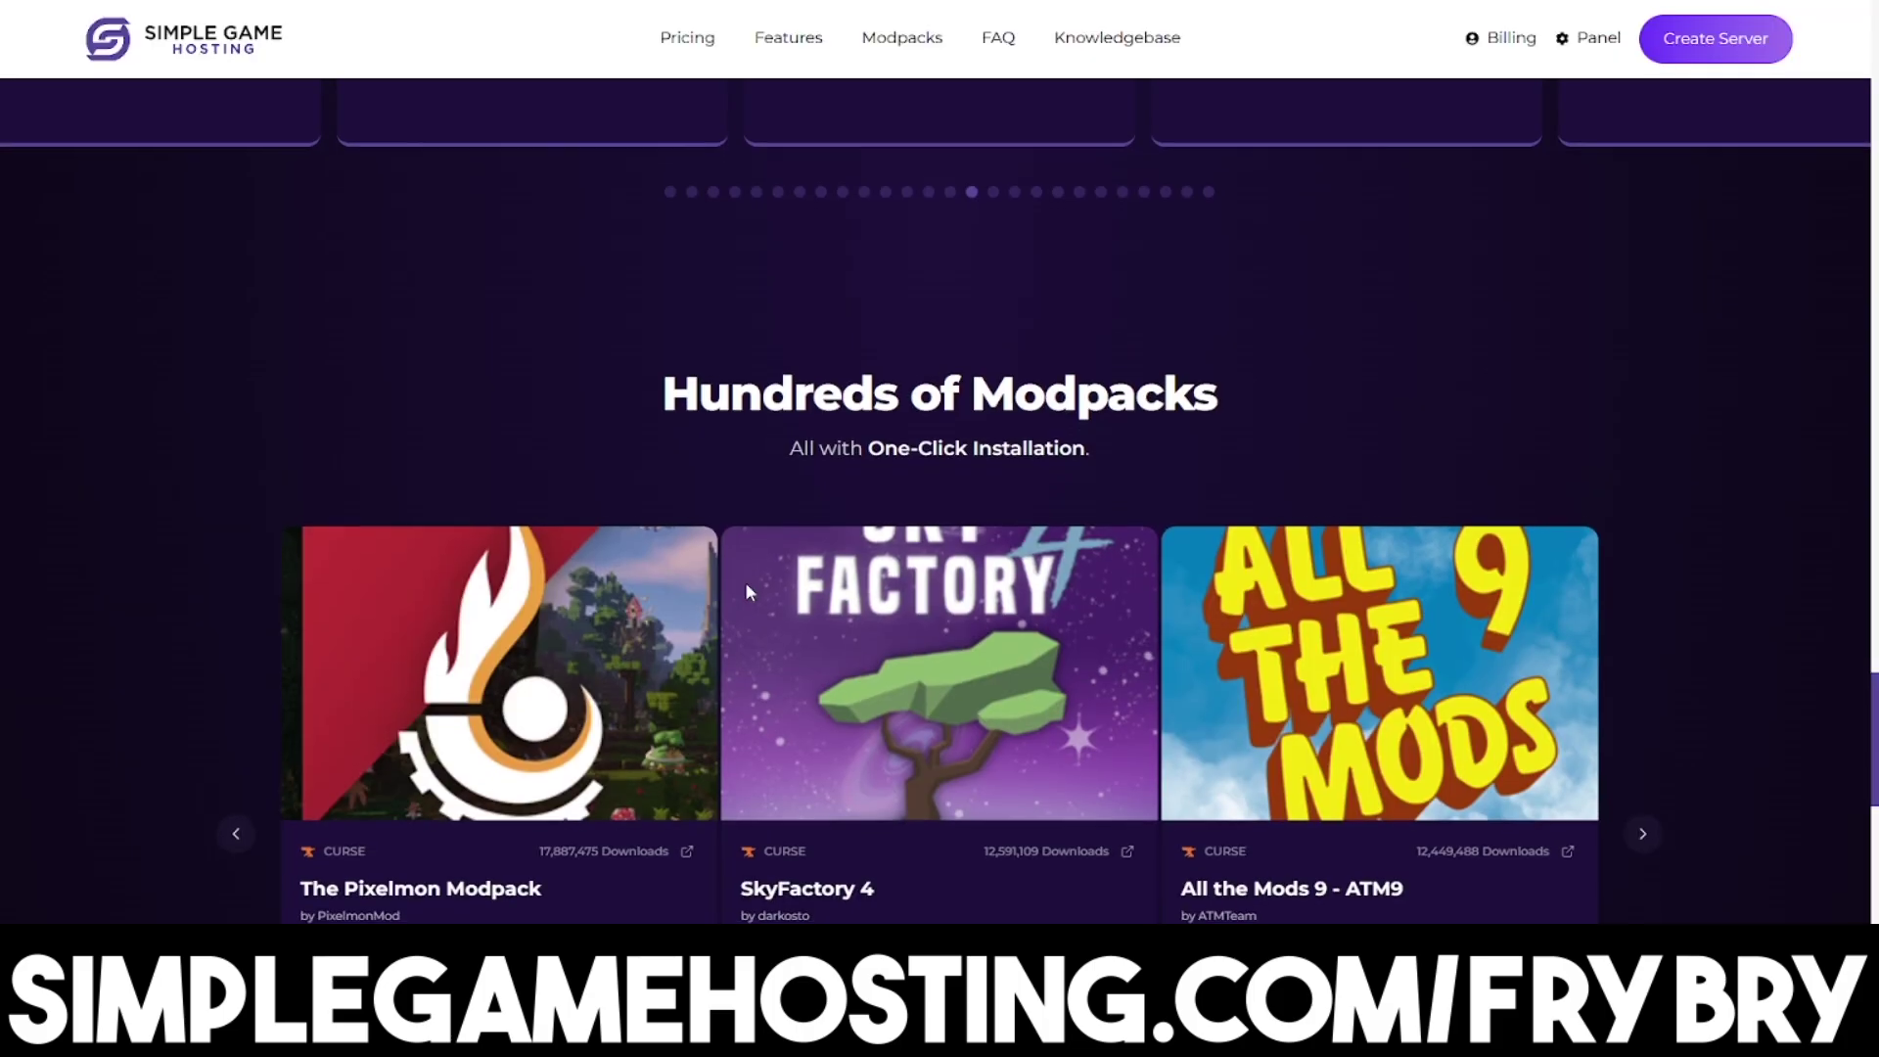
scroll(746, 585, "down", 2)
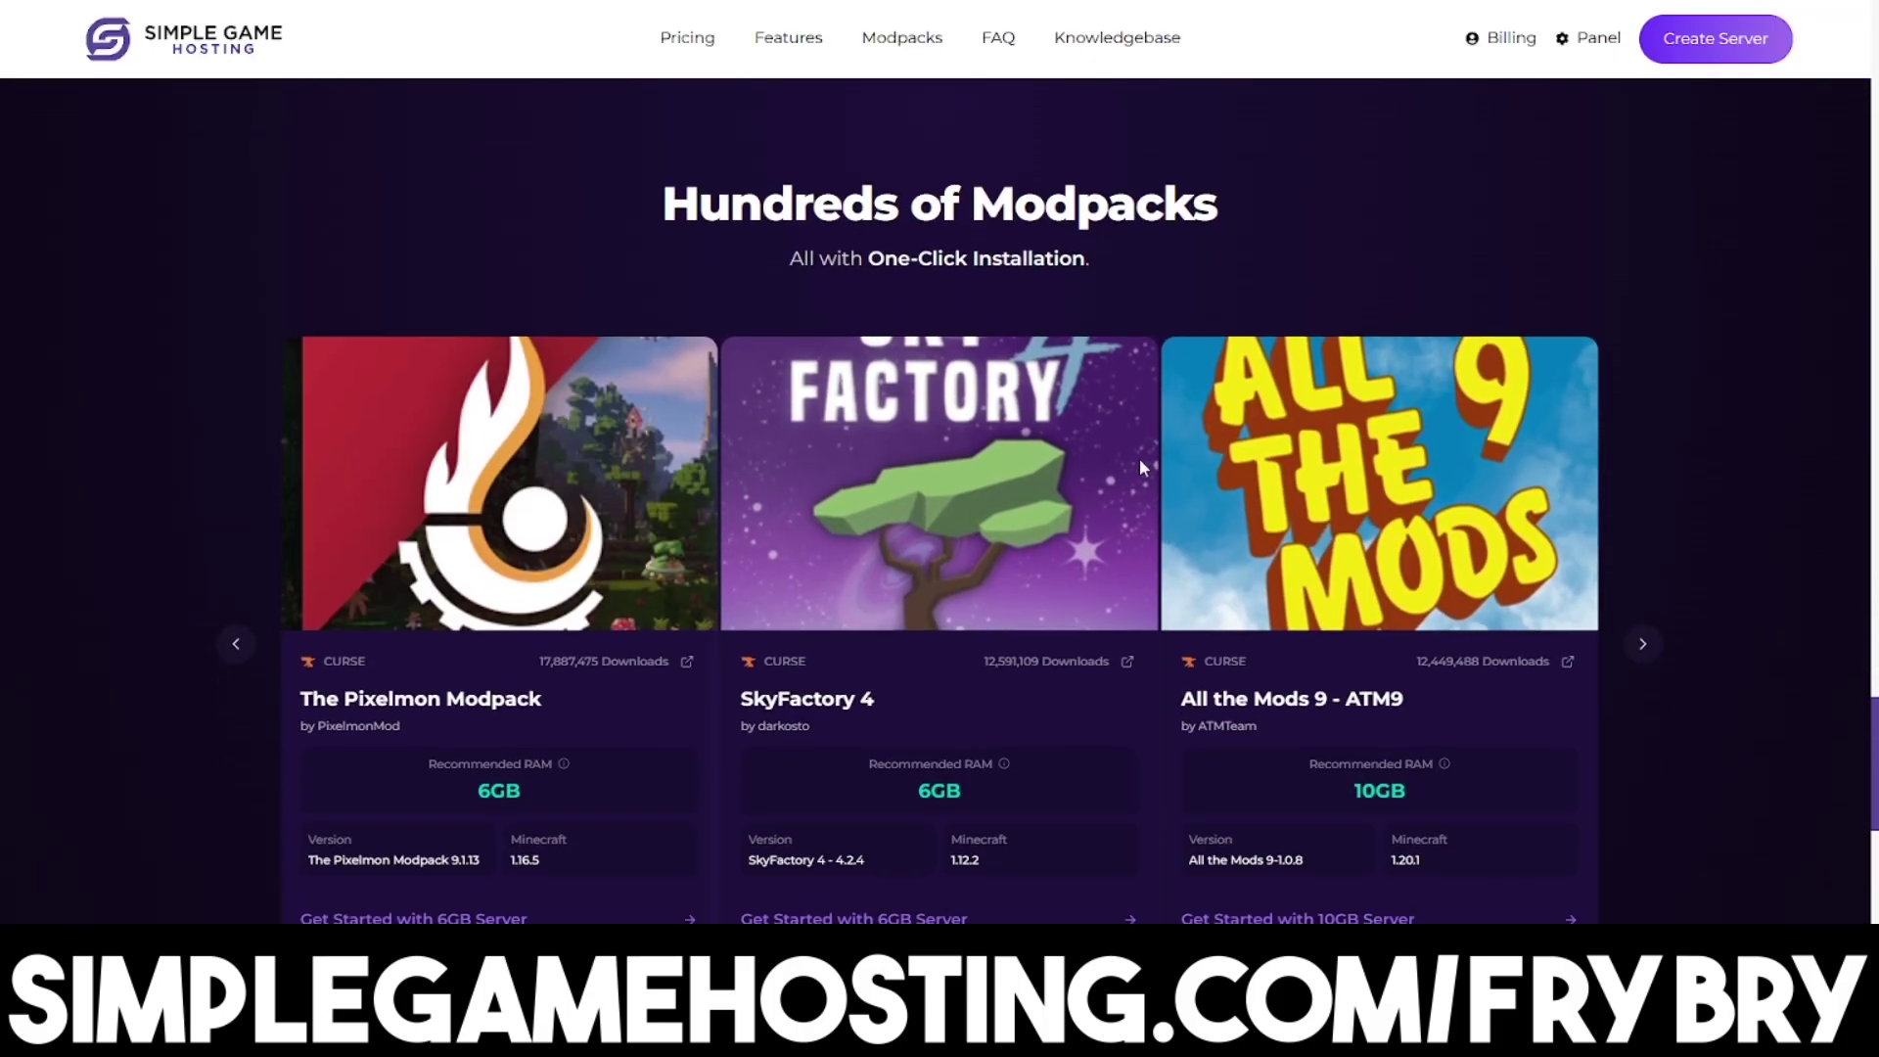
scroll(1125, 714, "down", 1)
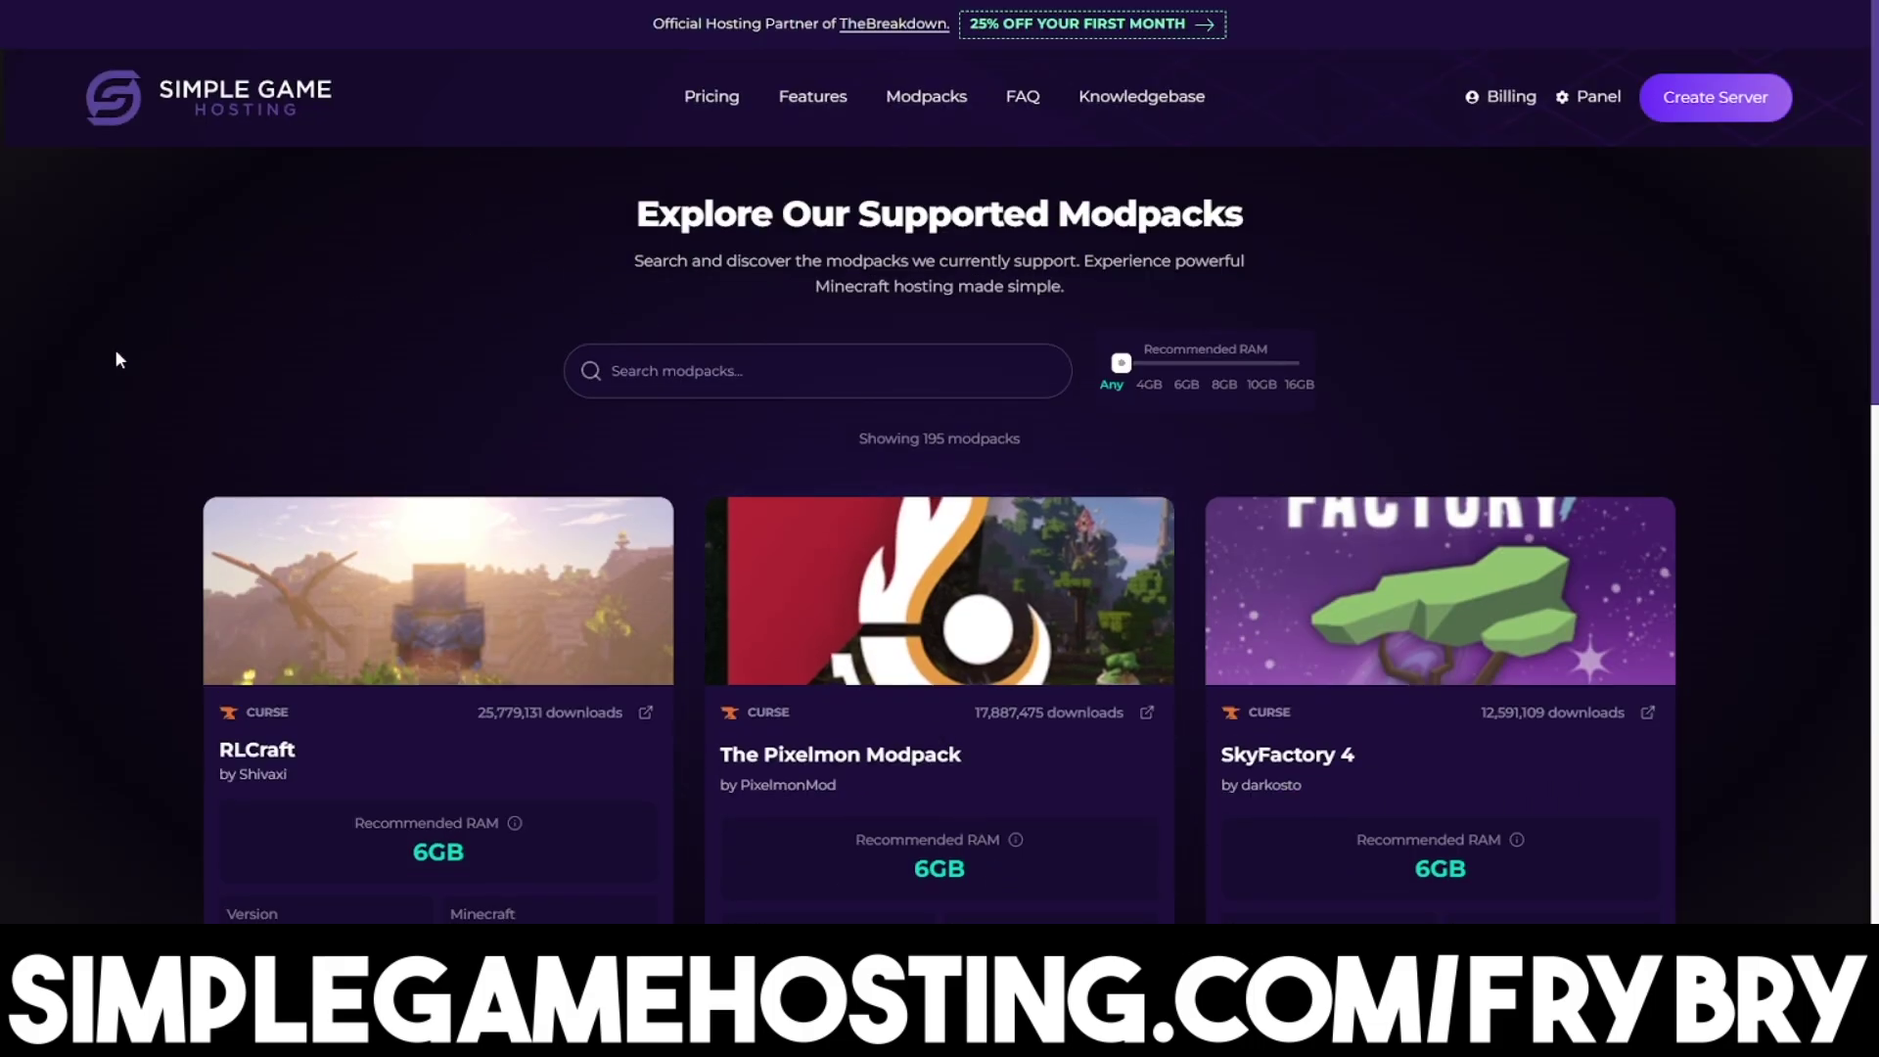
scroll(51, 380, "down", 4)
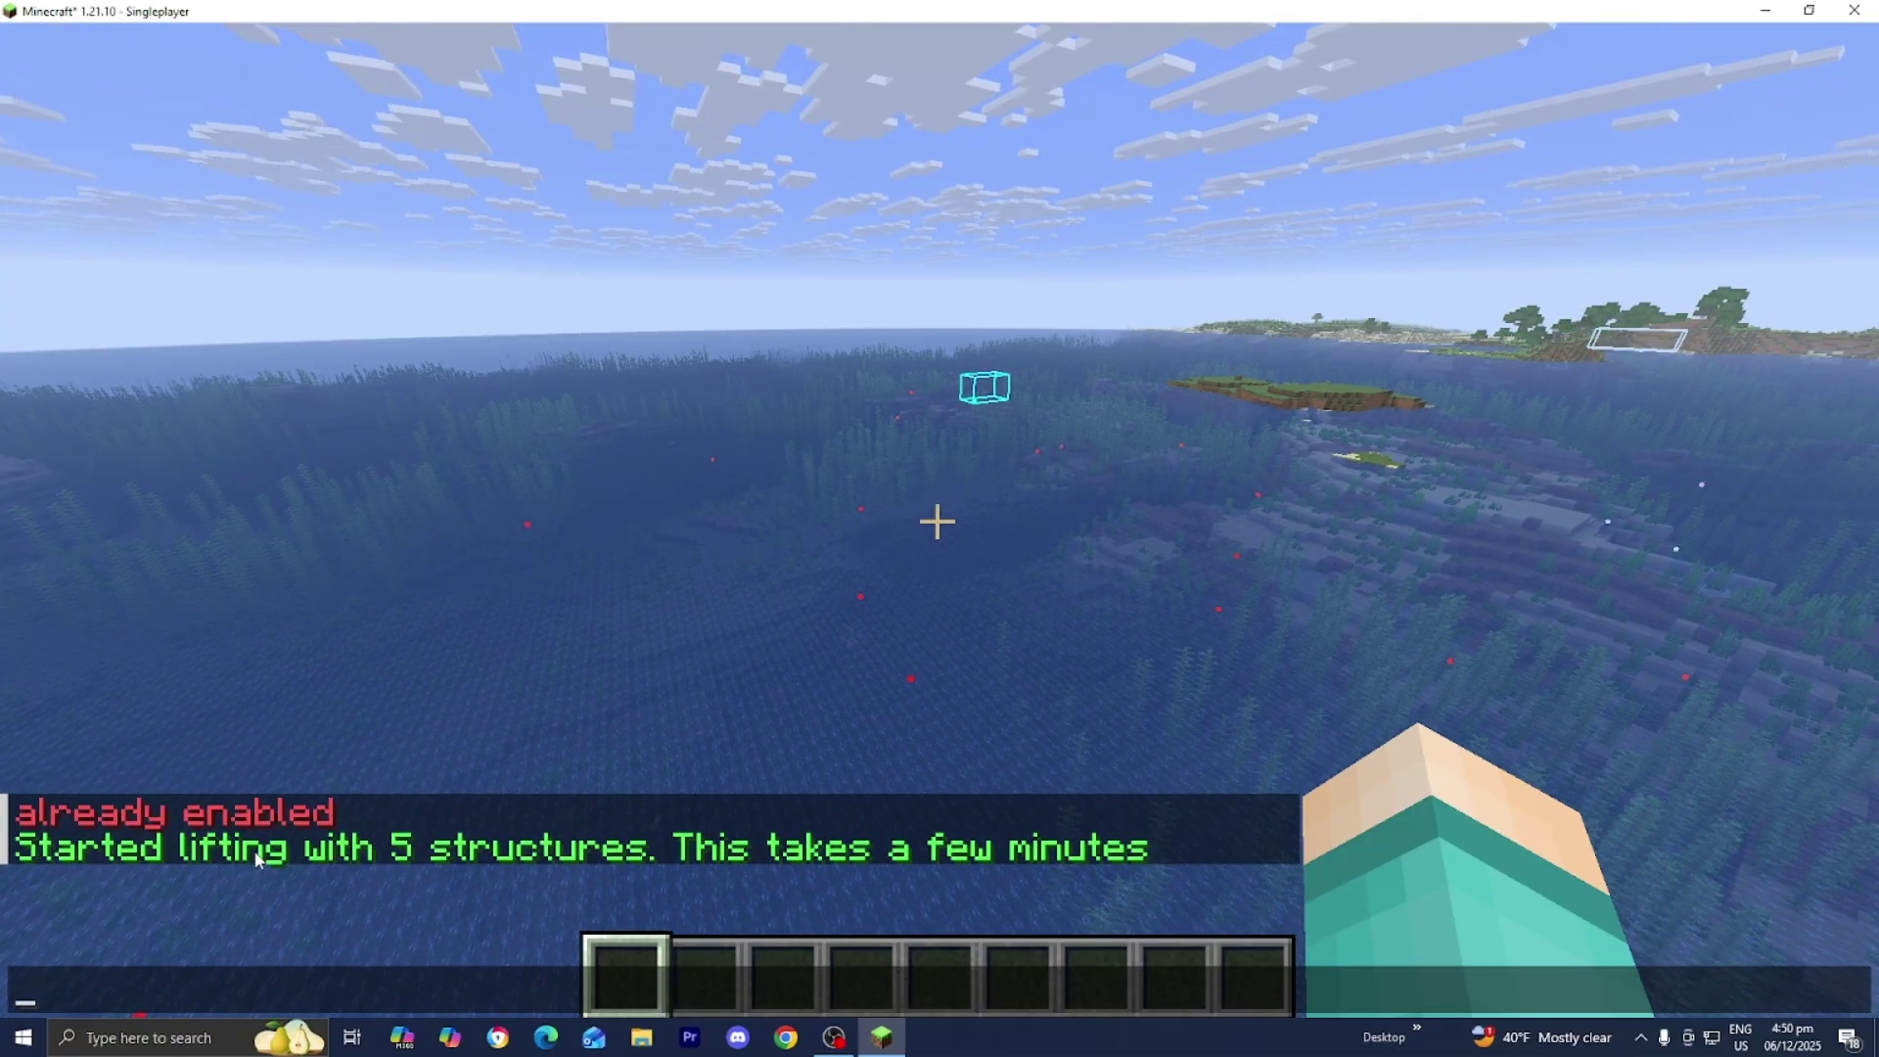
Fly on over the ocean to collect more structures, and check the chat log for the cracked world seed
key("Escape")
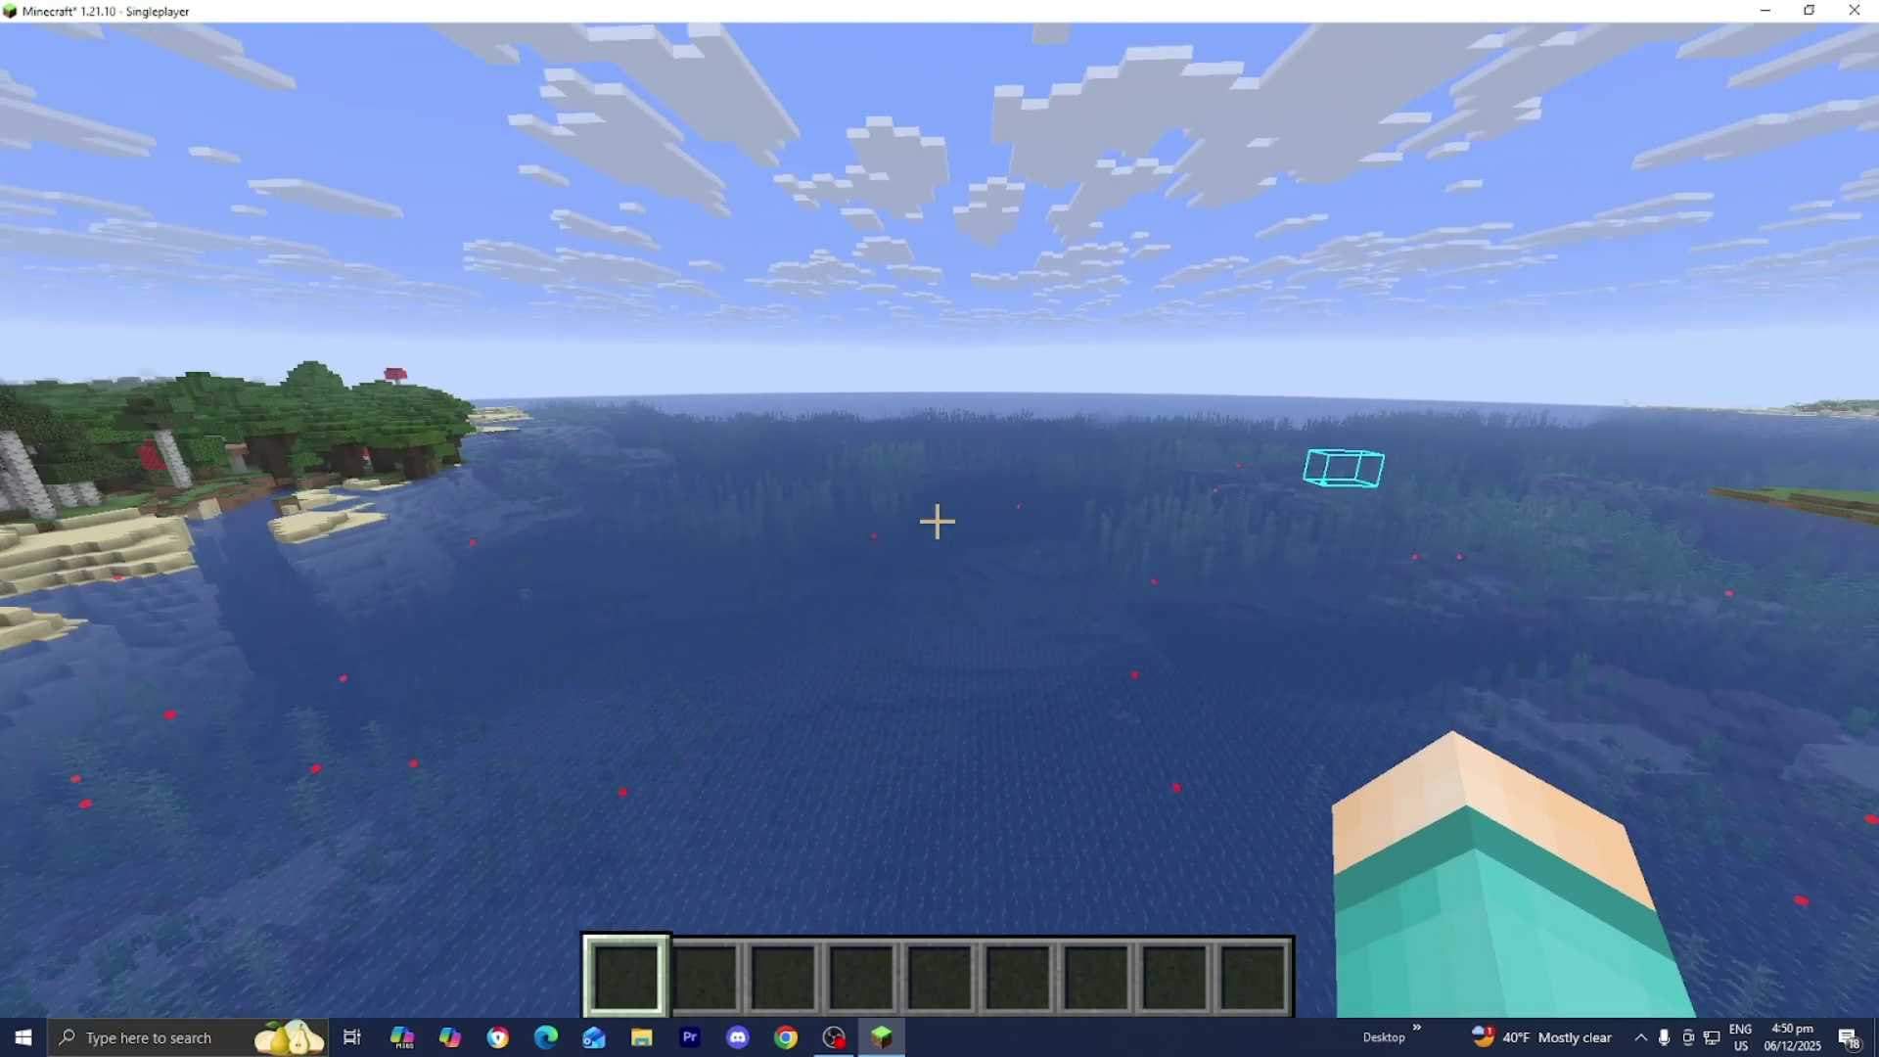
key("w")
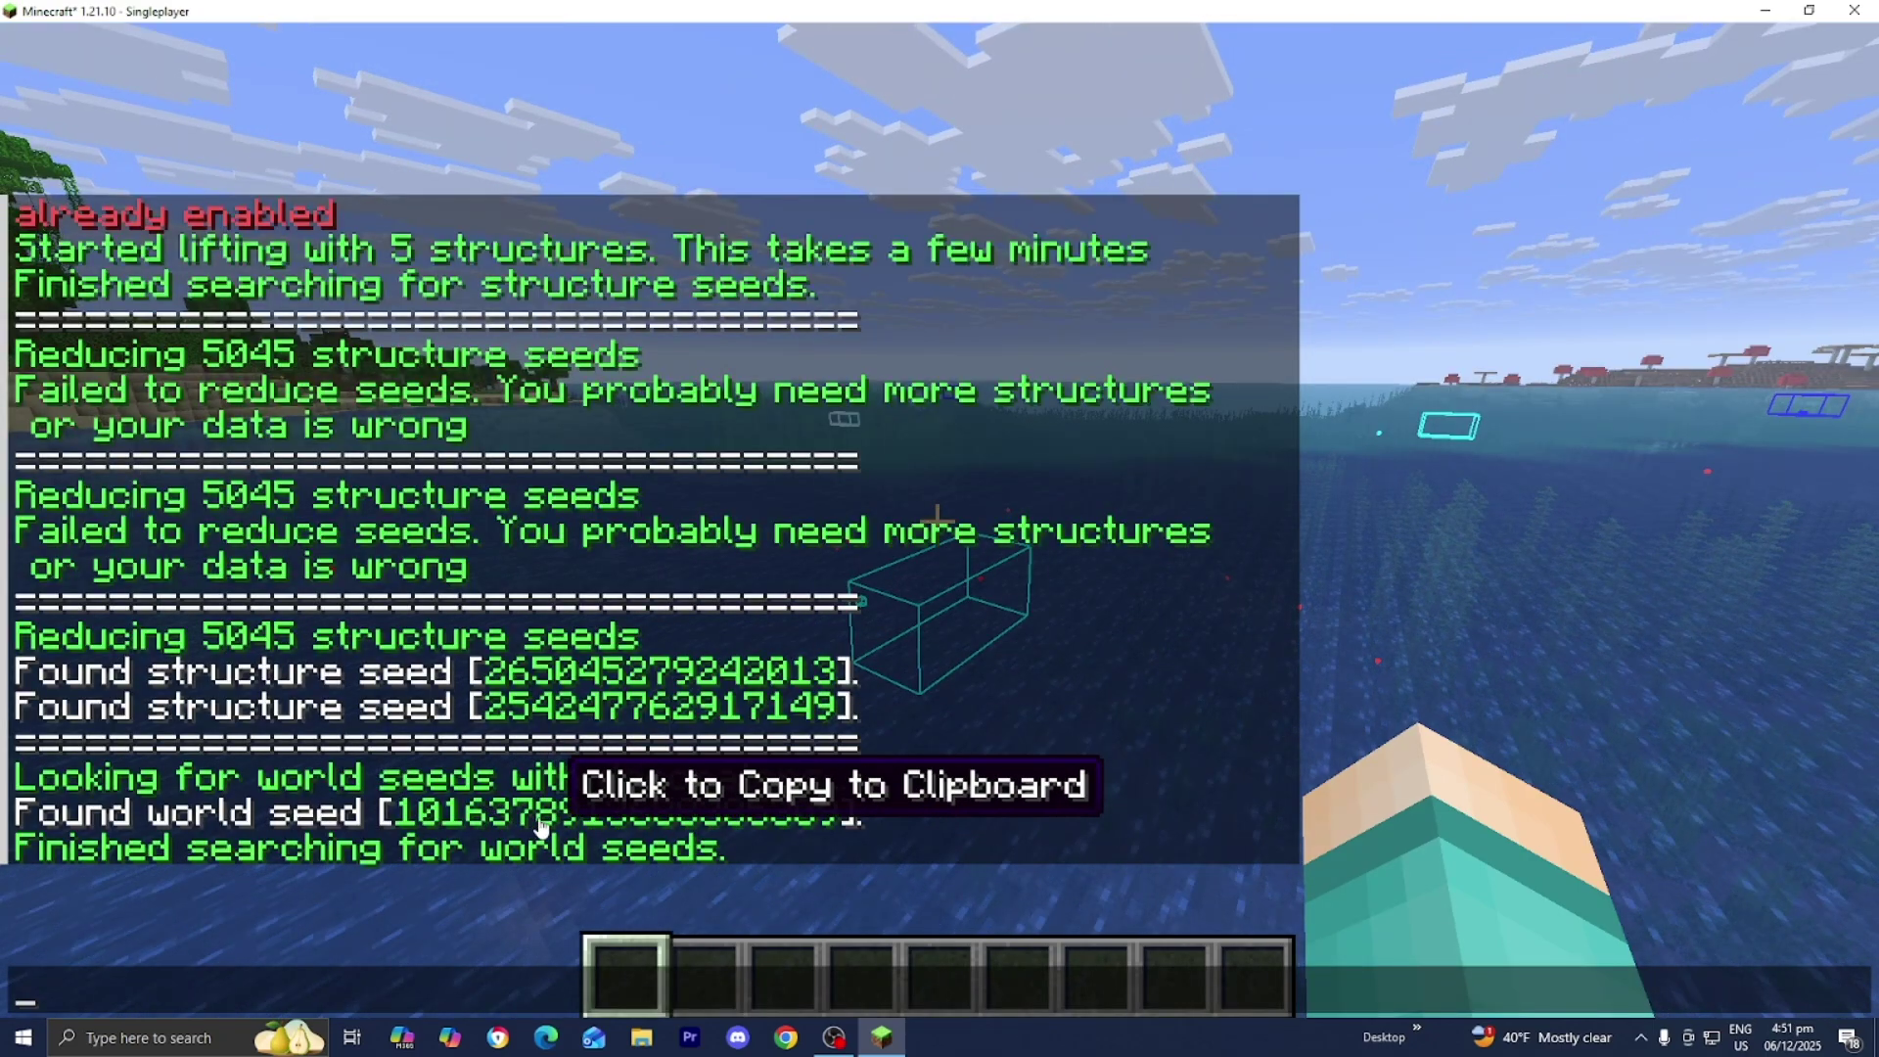
key("Escape")
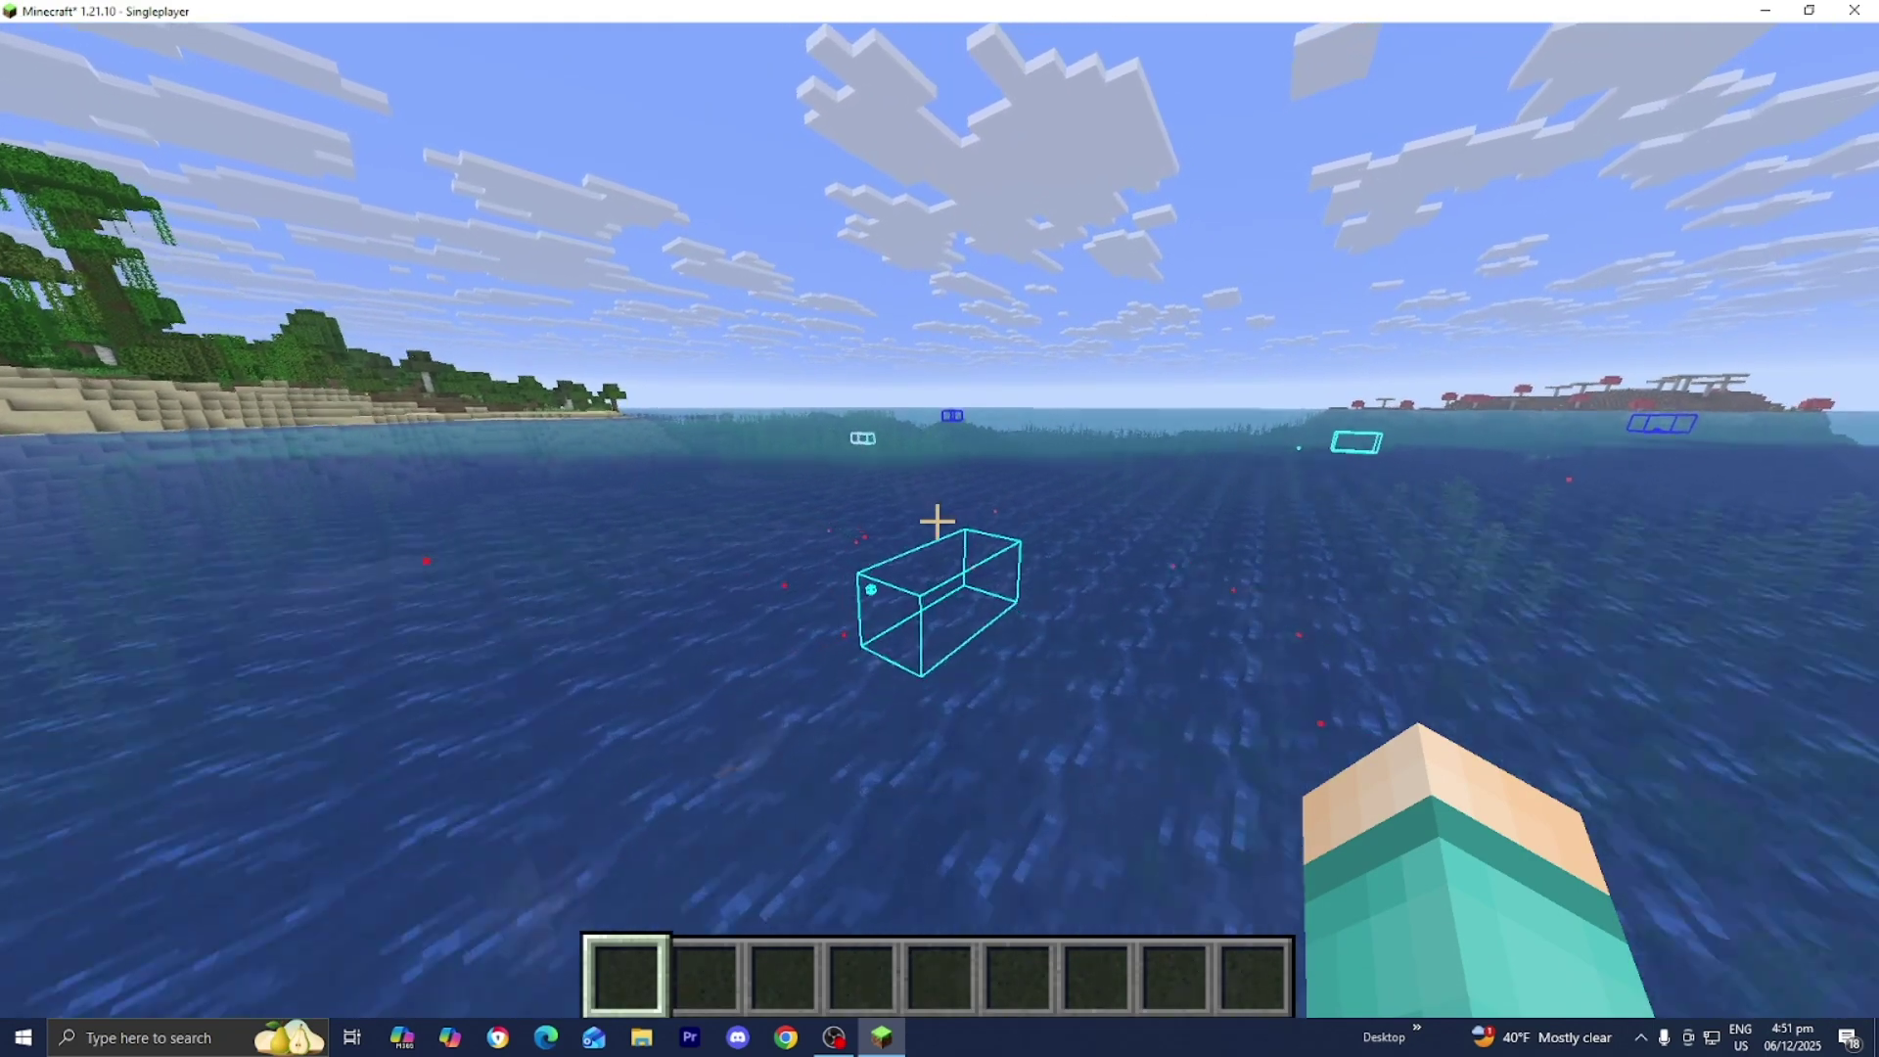
Fly low over the water to the nearest submerged cyan-outlined structure
key("shift")
key("space")
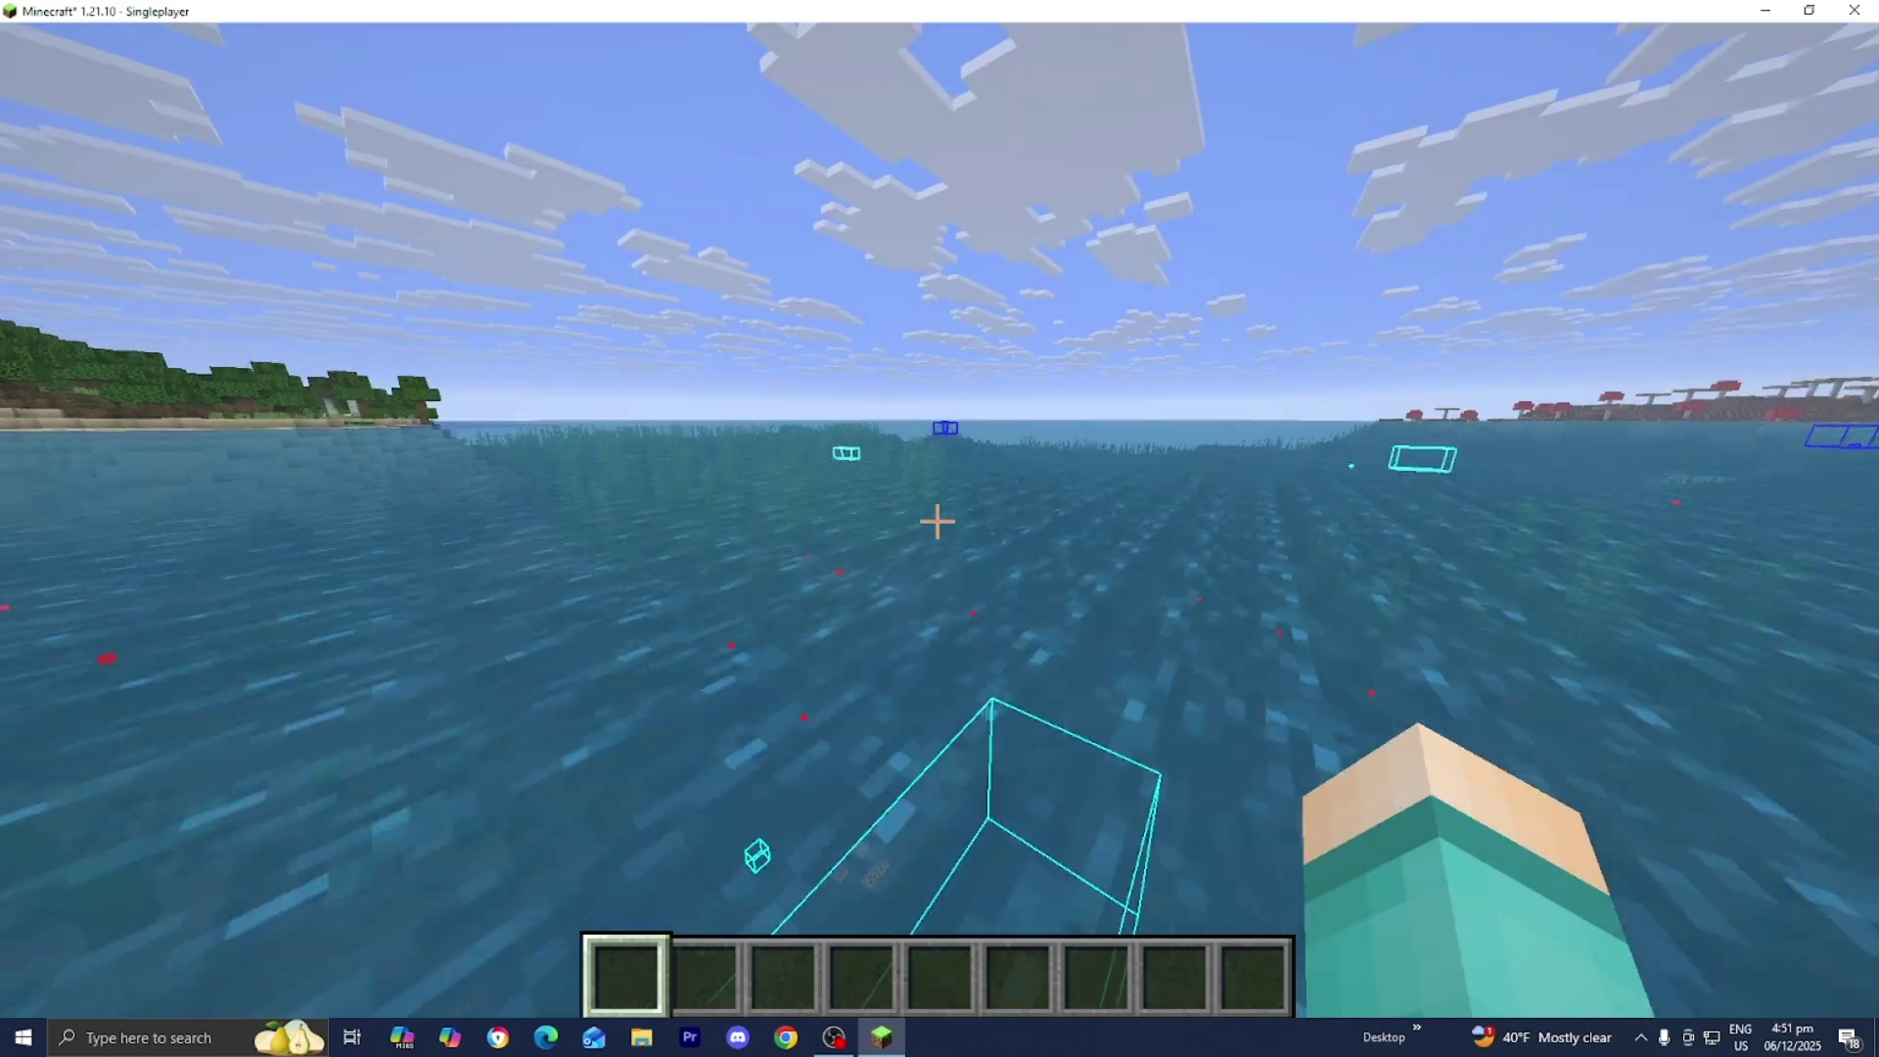